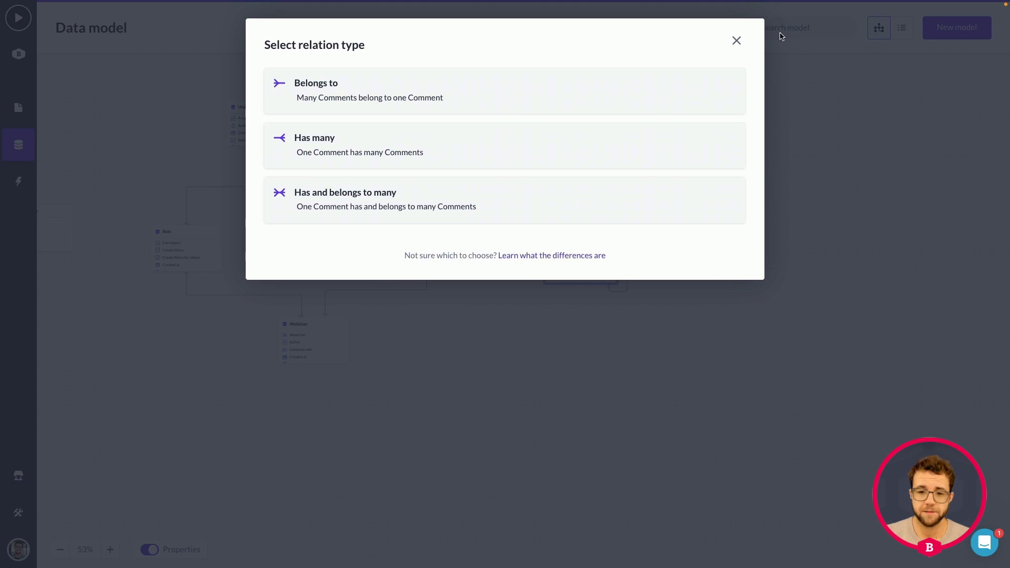
left_click(737, 41)
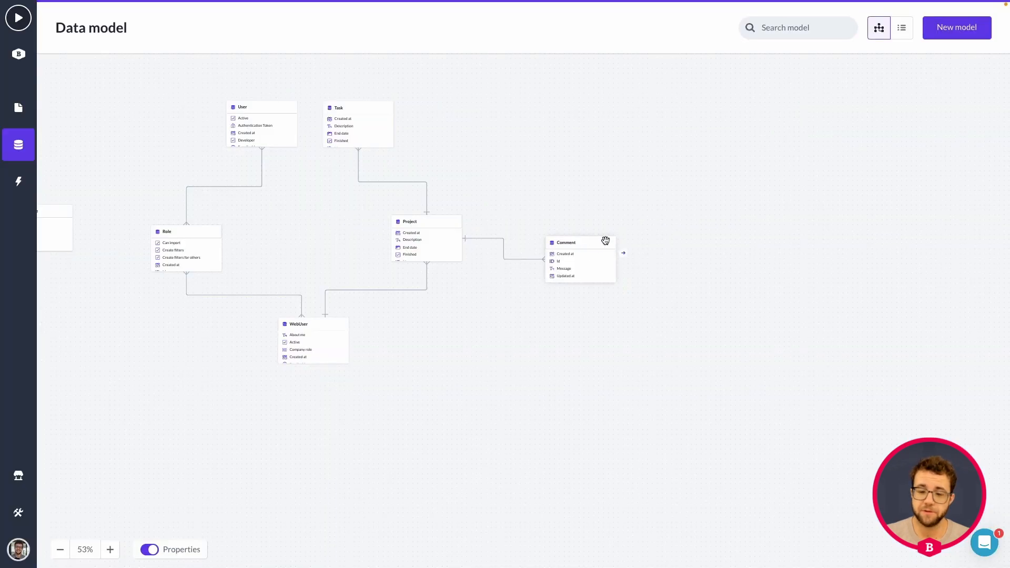
left_click_drag(625, 258, 566, 261)
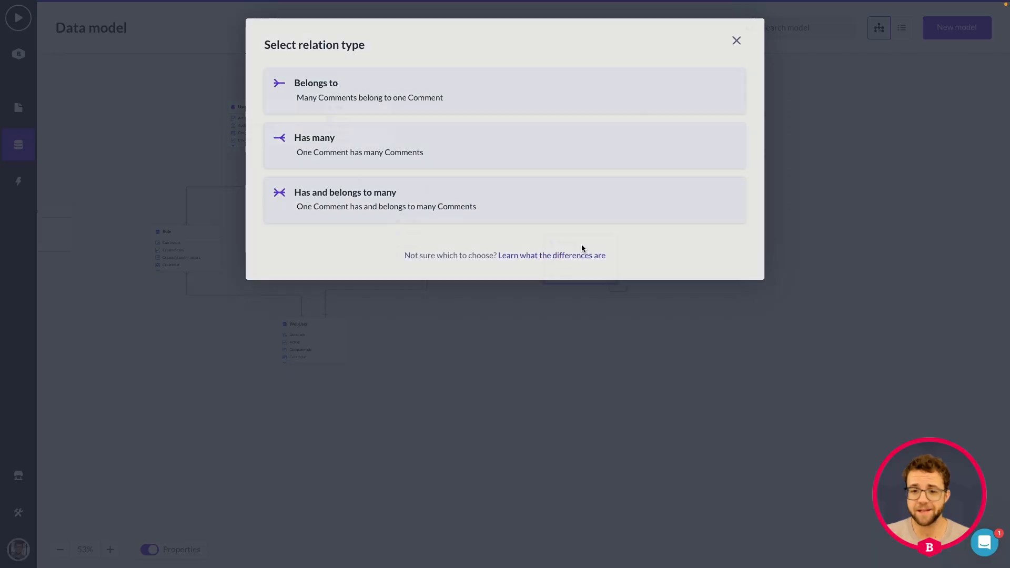
left_click(736, 41)
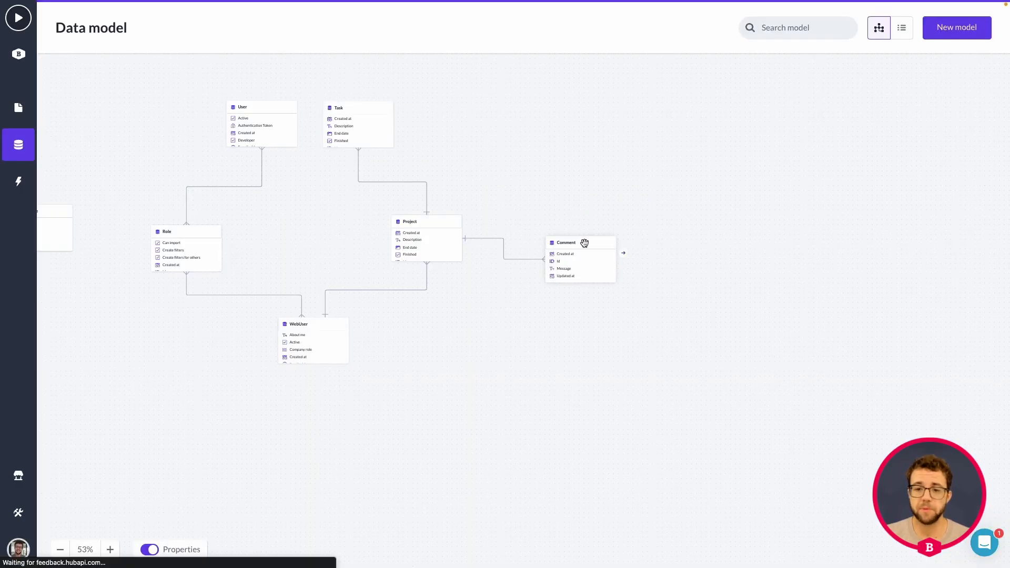
Start a new Belongs to relation on the Comment model with Comment itself as the associated model
left_click(570, 248)
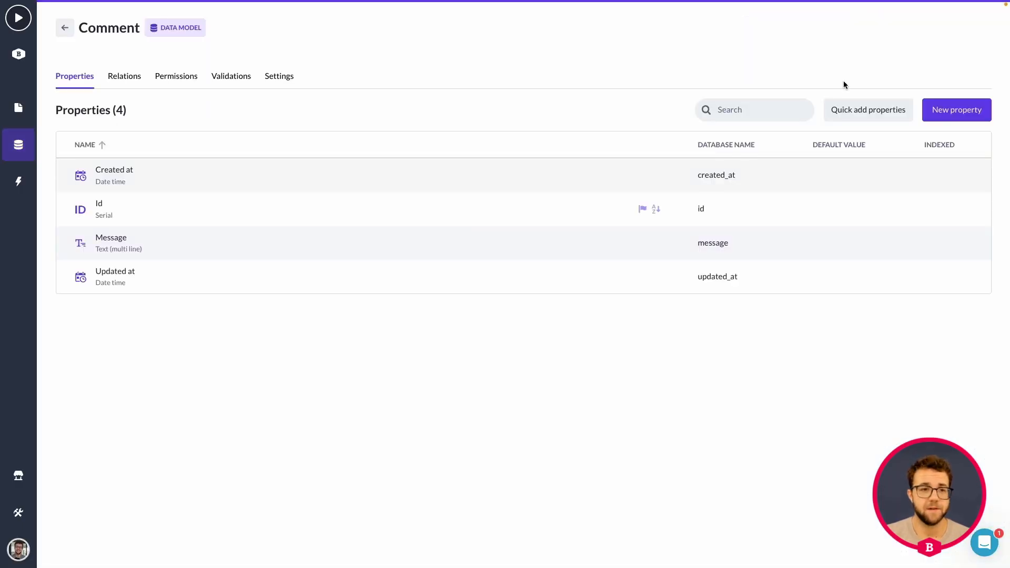
left_click(131, 79)
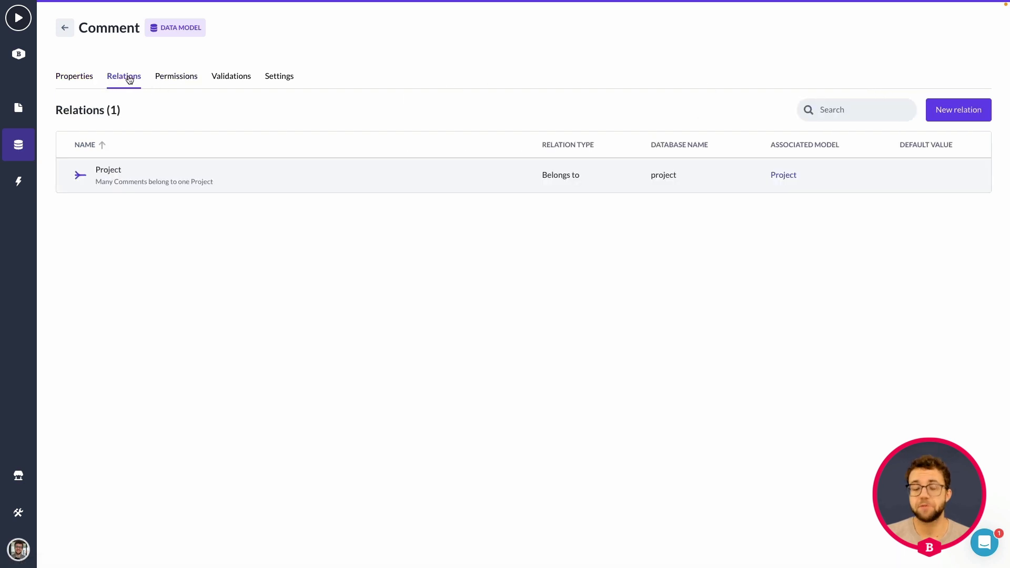
left_click(964, 114)
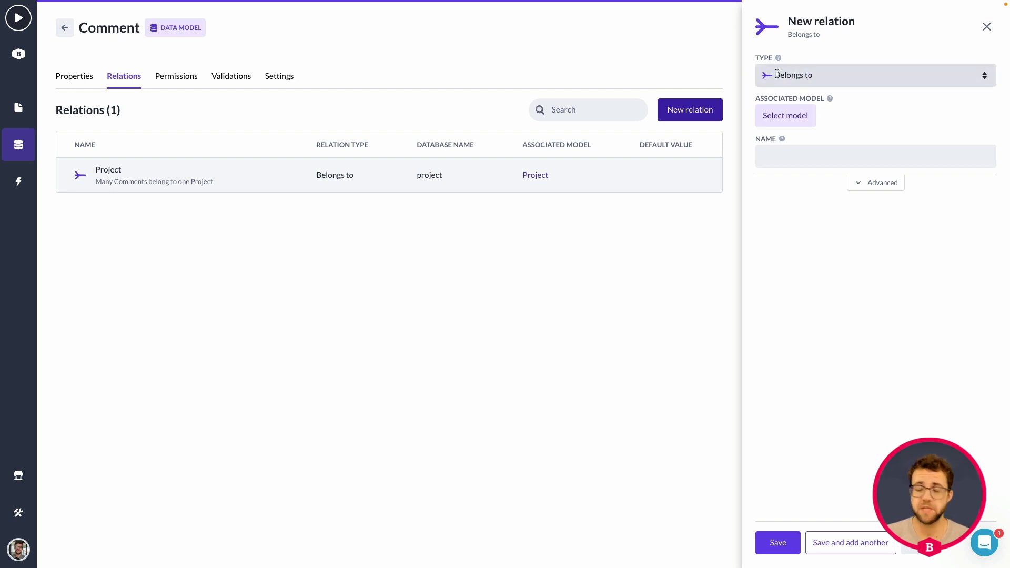
left_click(796, 116)
left_click(797, 185)
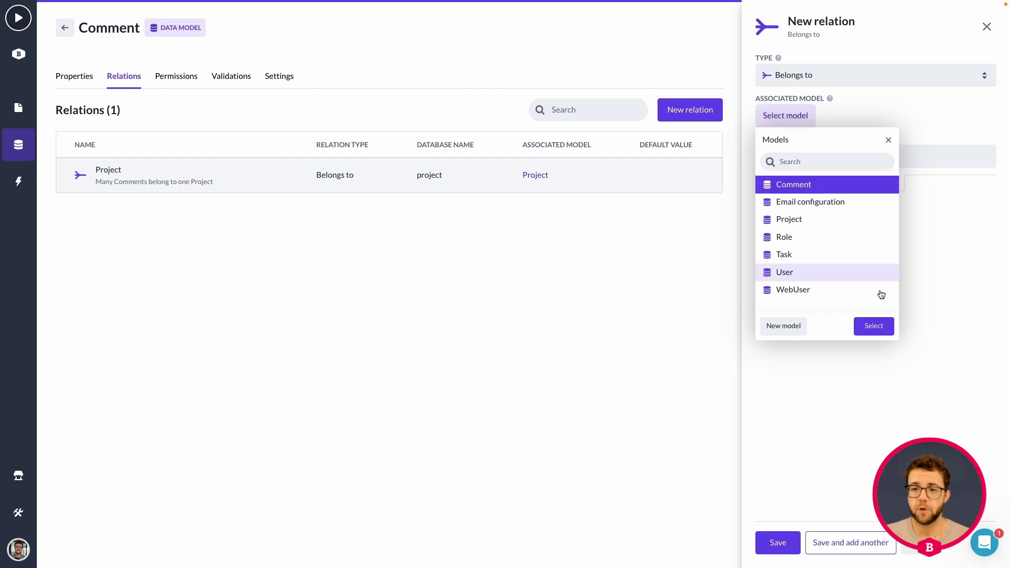
left_click(874, 326)
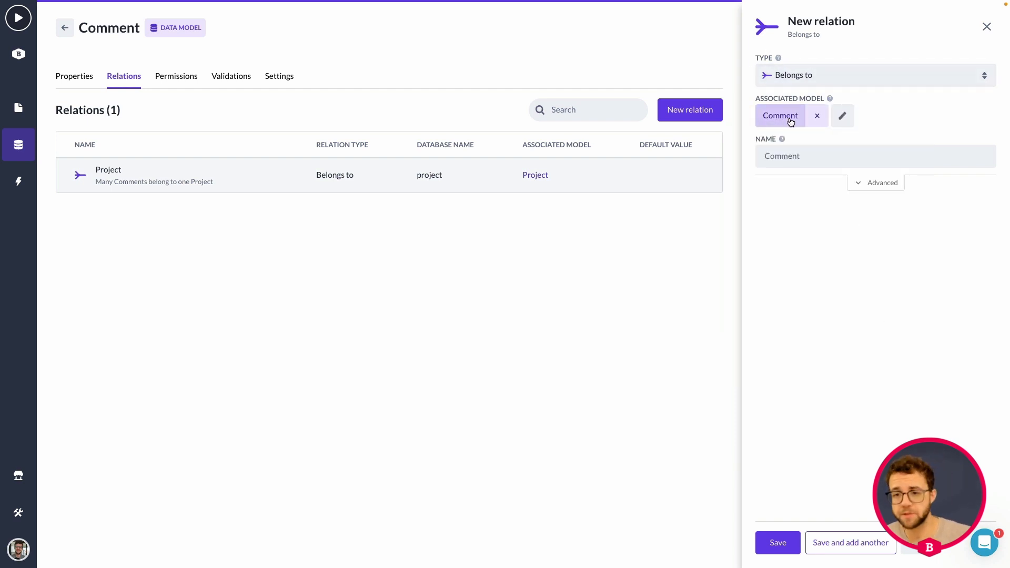
Name the new relation comment_reactions and save it
left_click(813, 153)
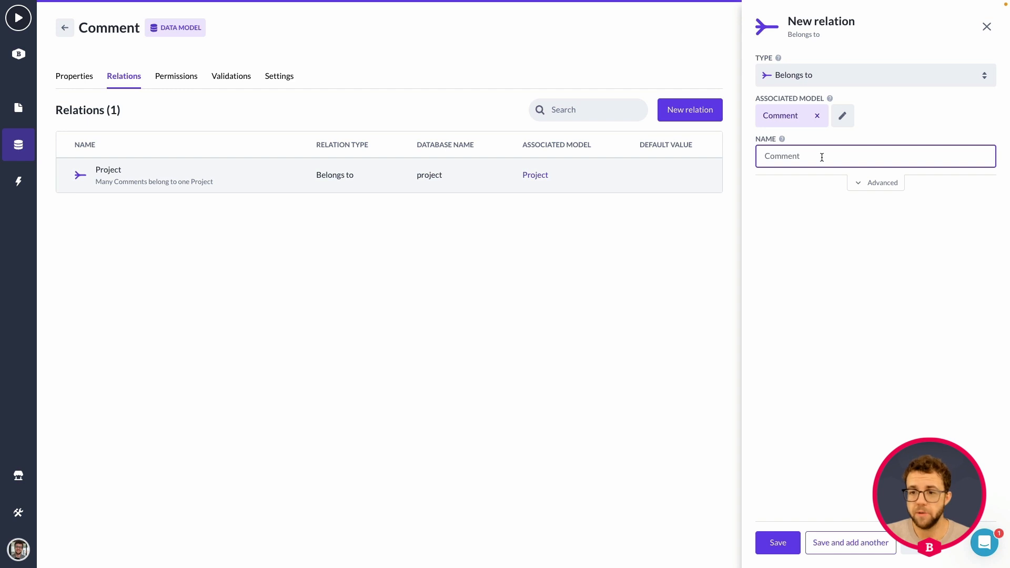
type("comment")
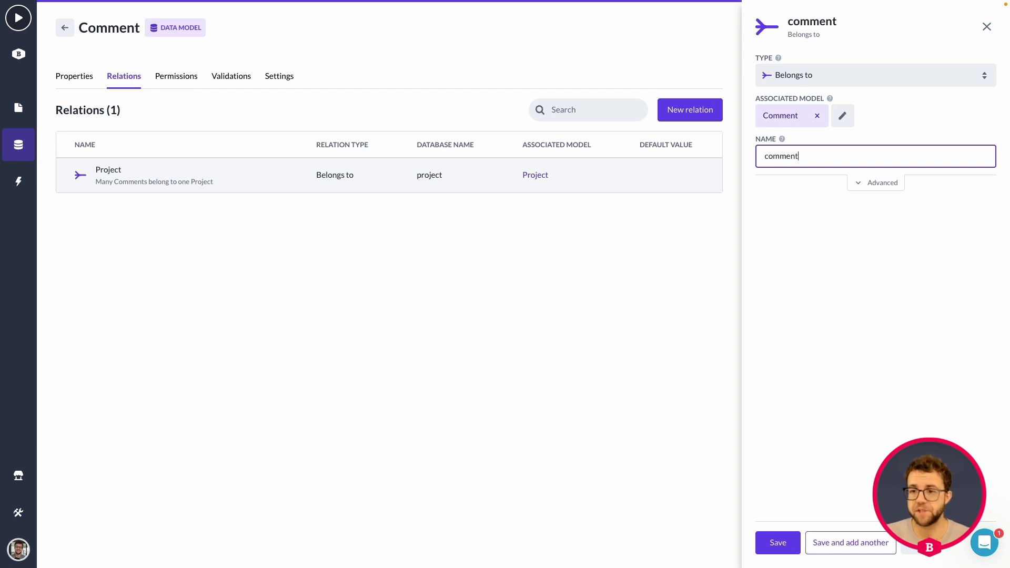
type("_reattions")
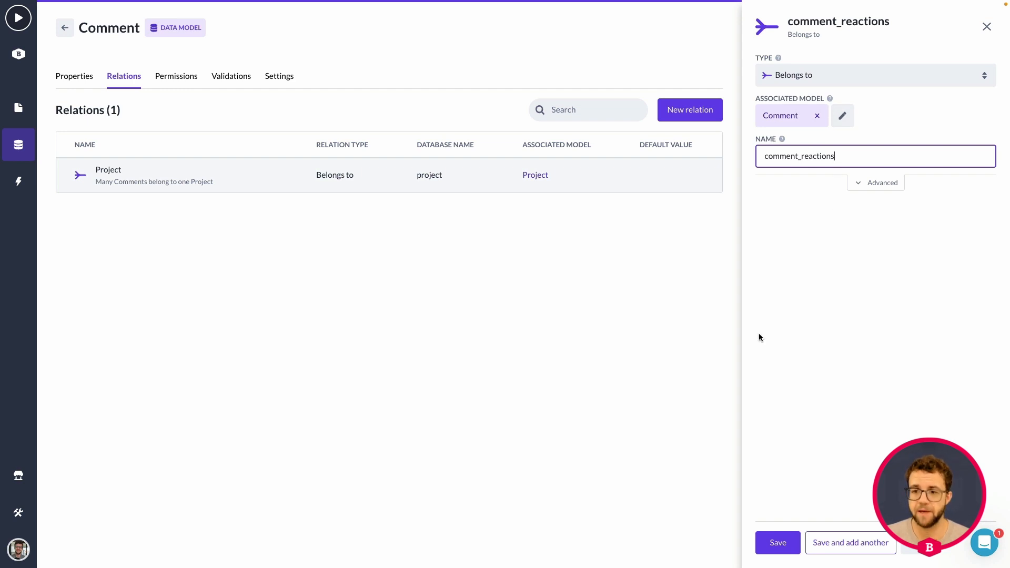
left_click(780, 543)
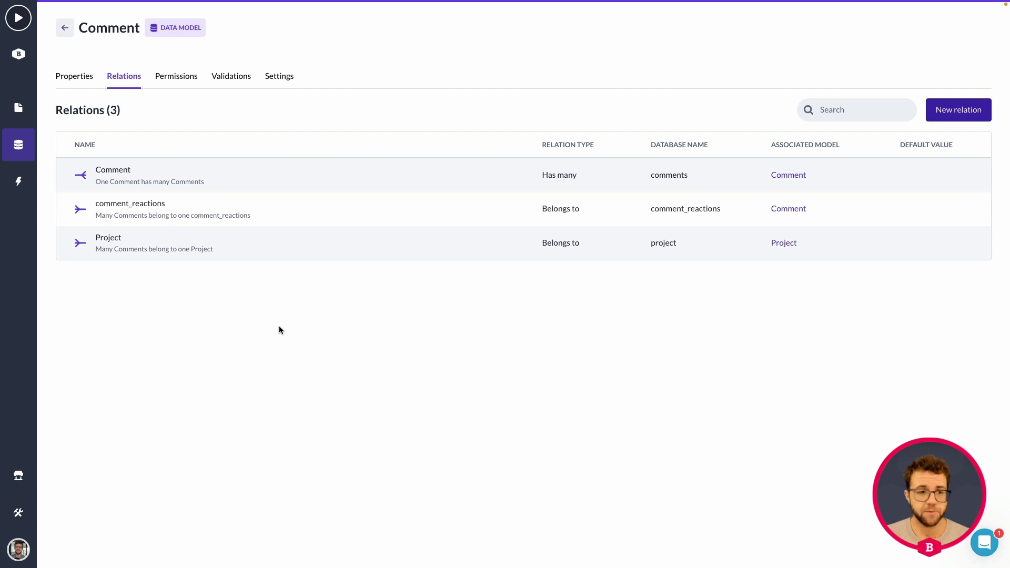
Open the Project detail page and add a Button component below the comment message in the comment list
left_click(19, 108)
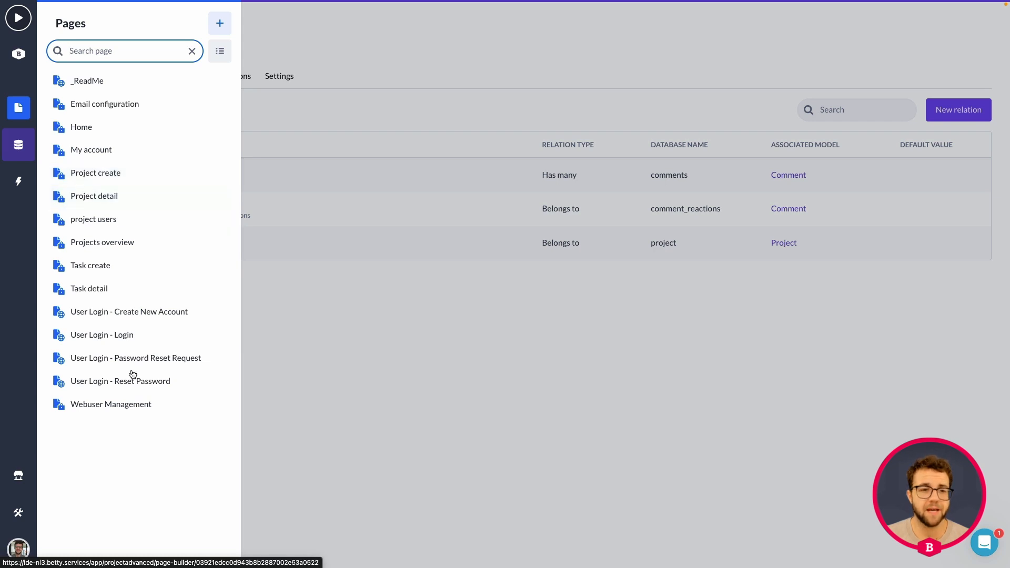
left_click(123, 197)
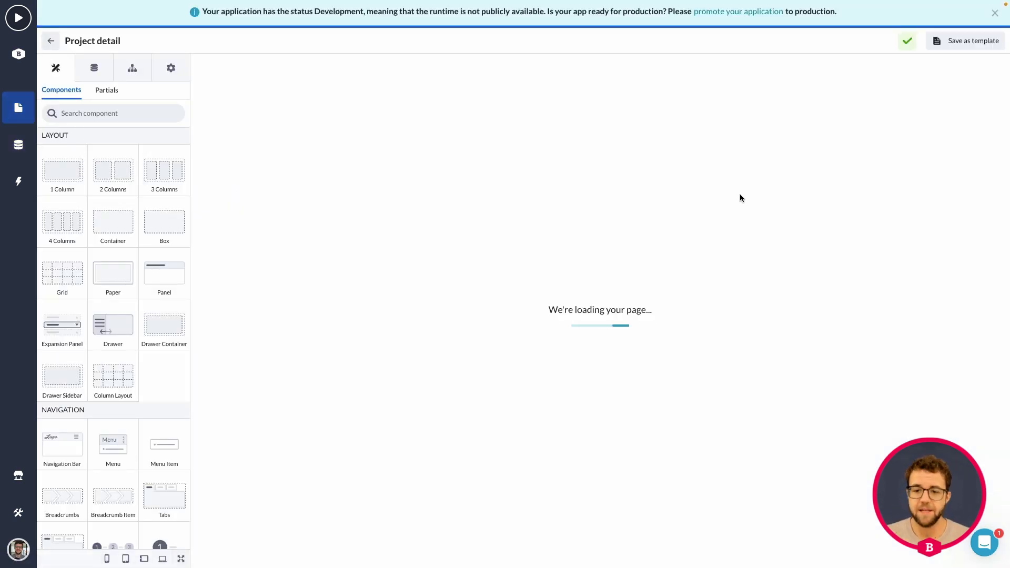
scroll(740, 198, "down", 13)
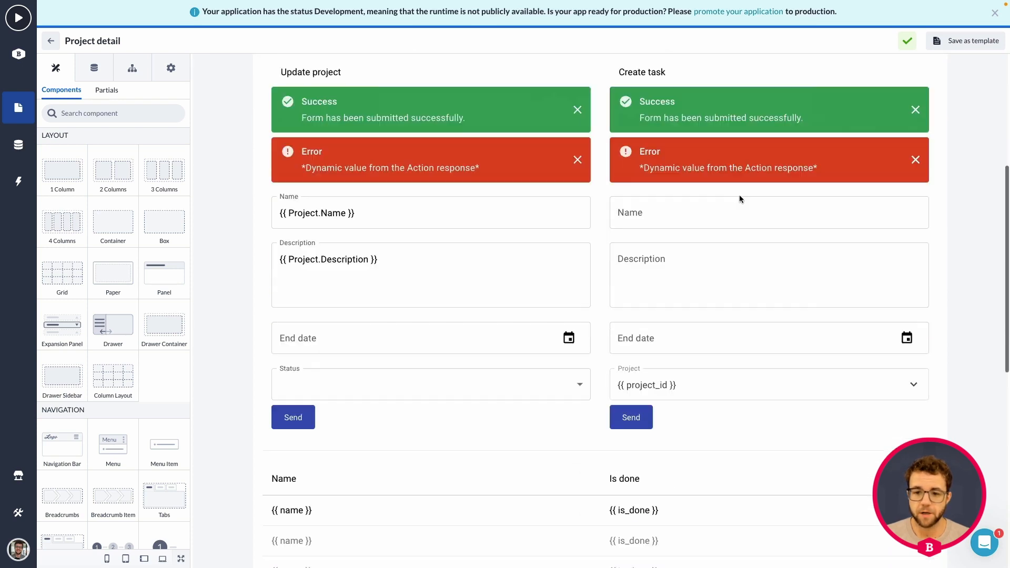
scroll(740, 199, "down", 1)
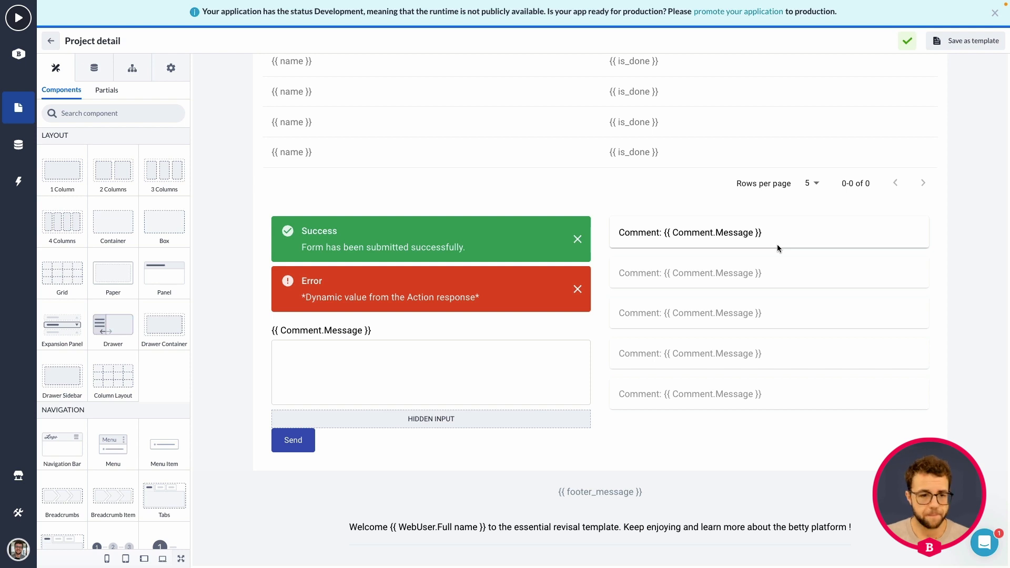
scroll(94, 291, "down", 5)
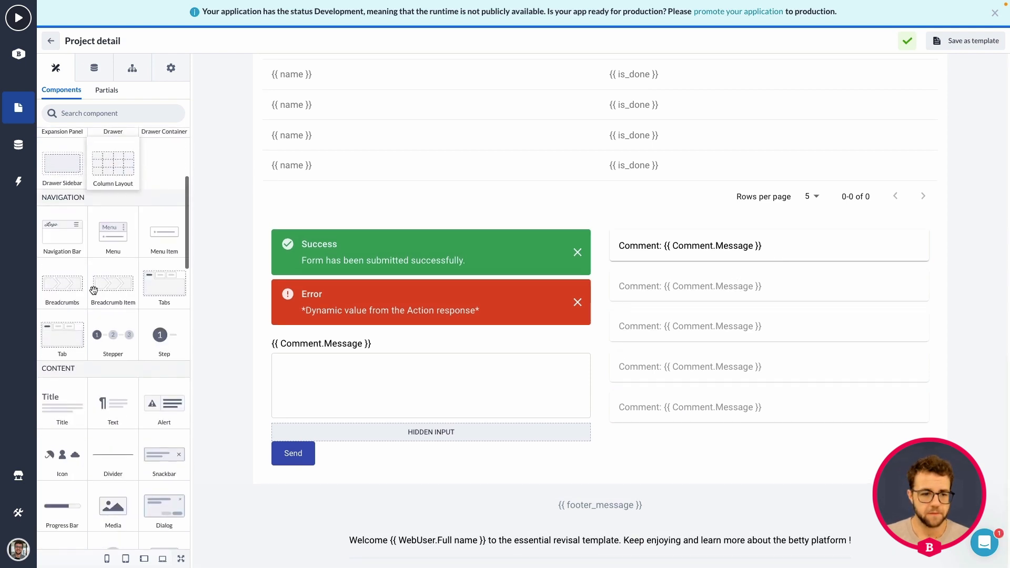
scroll(94, 291, "down", 8)
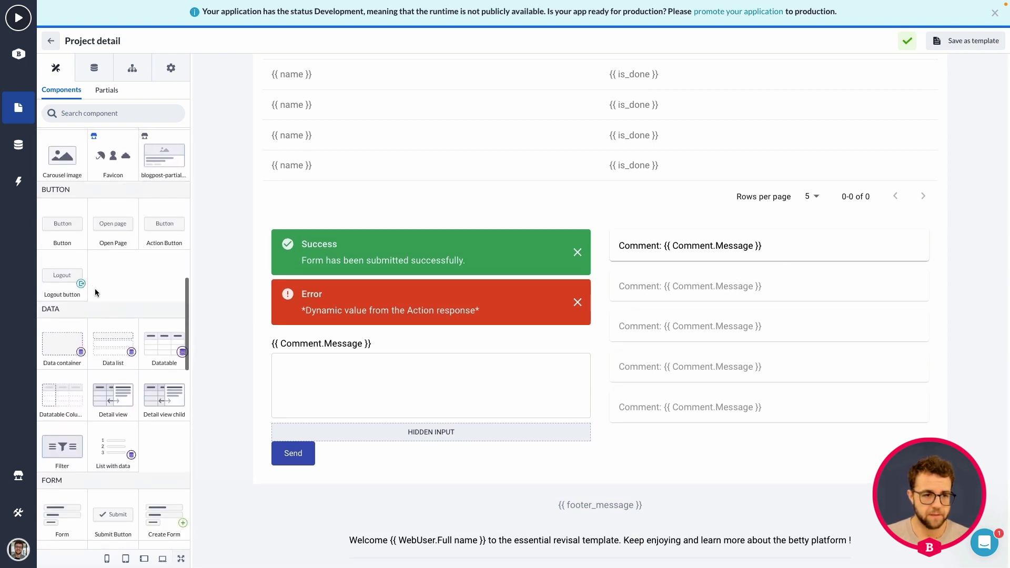
scroll(136, 279, "up", 4)
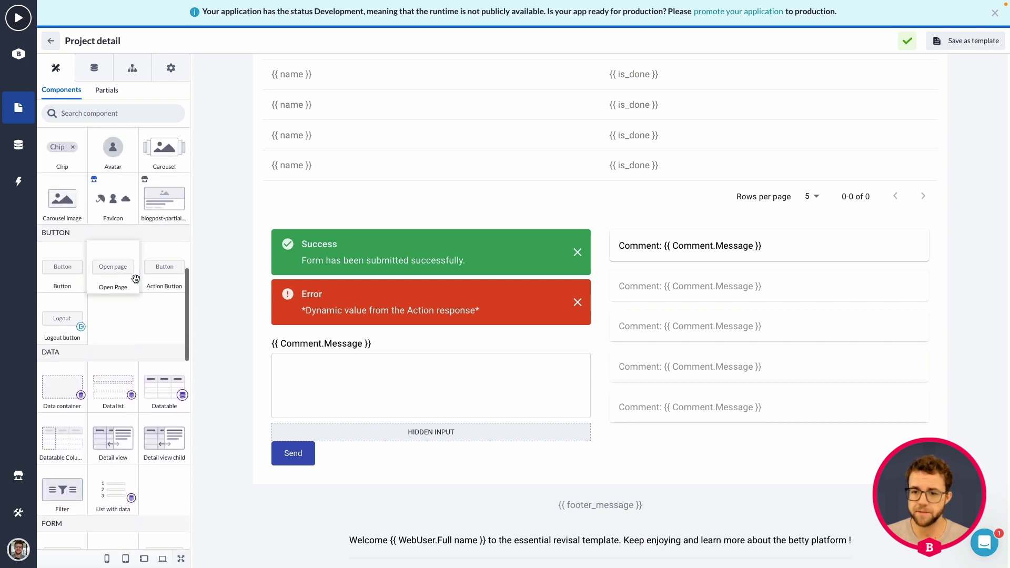
left_click_drag(68, 275, 867, 254)
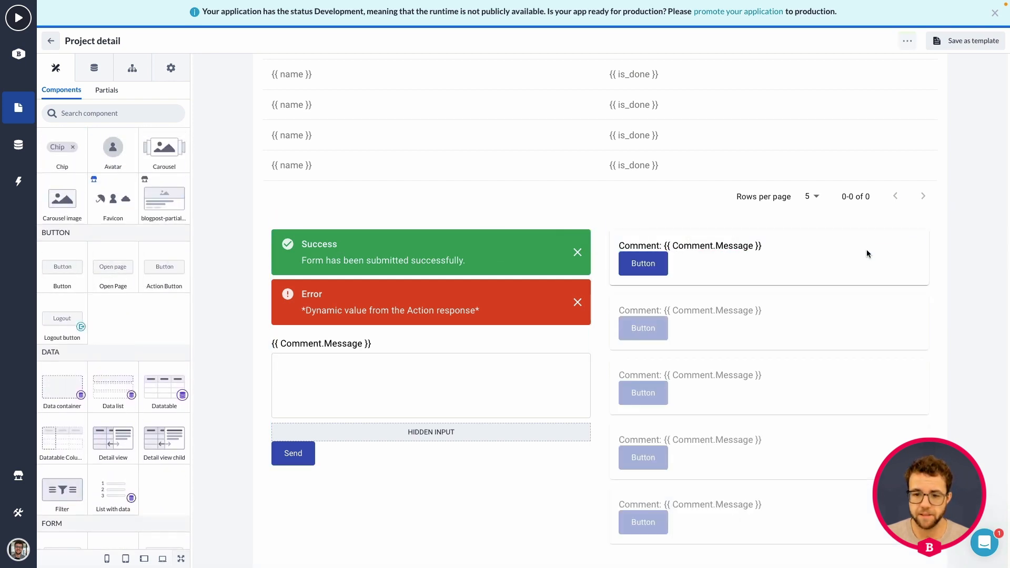
Try Right and Center horizontal alignment on the column holding the comment message and button, and return it to None
left_click(655, 260)
left_click(652, 248)
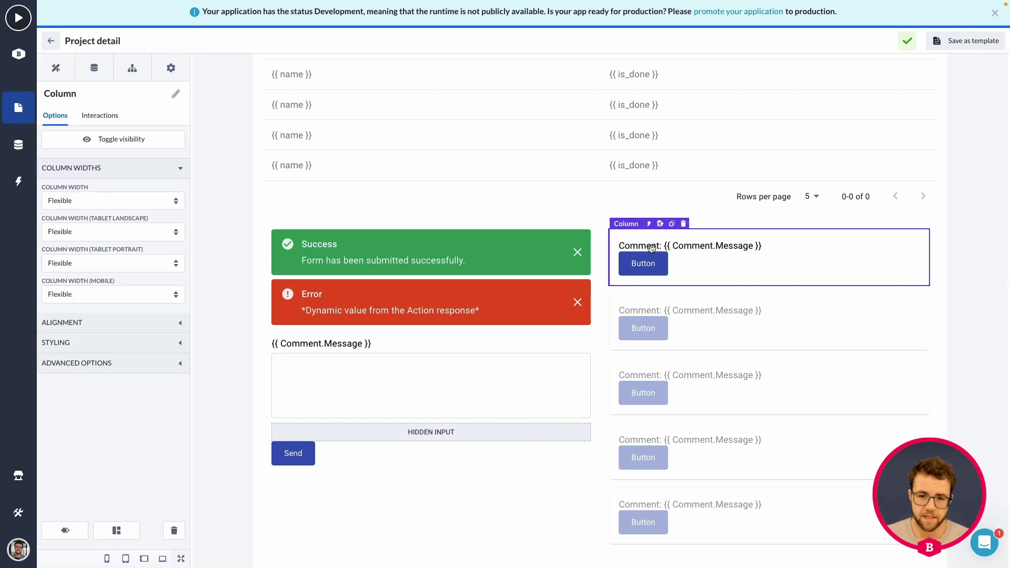
left_click(101, 325)
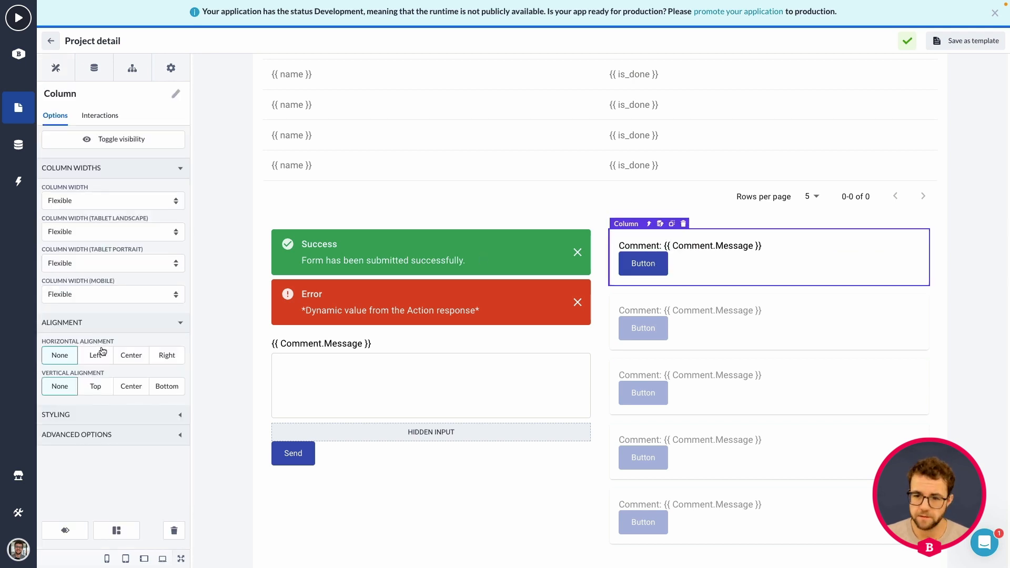
left_click(169, 358)
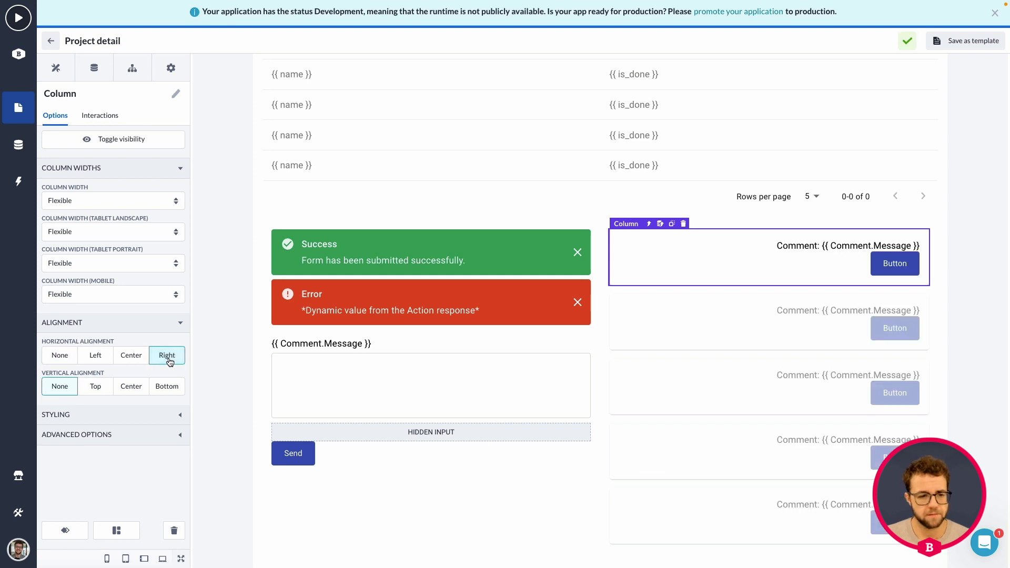
left_click(126, 360)
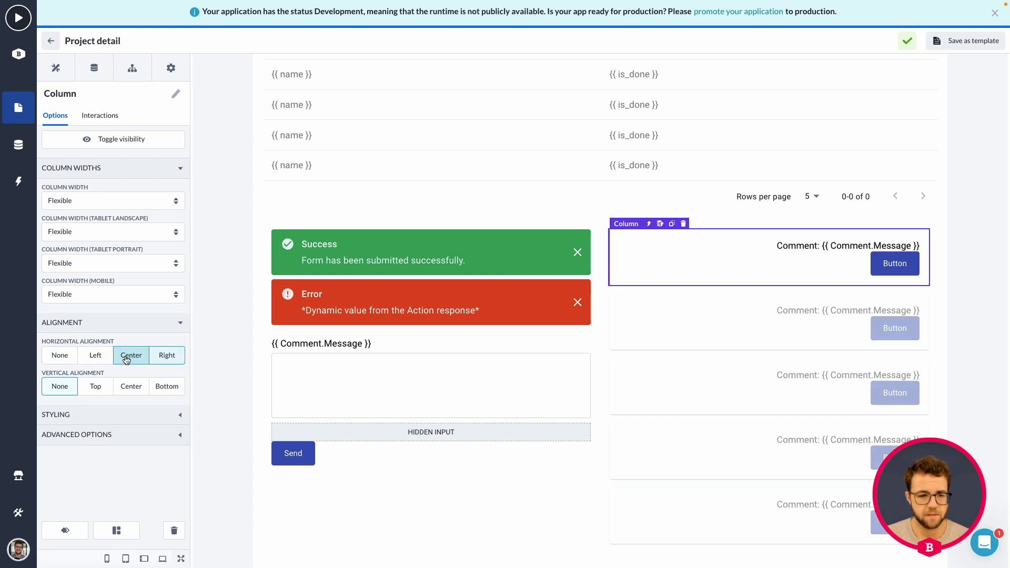
left_click(60, 355)
left_click(650, 264)
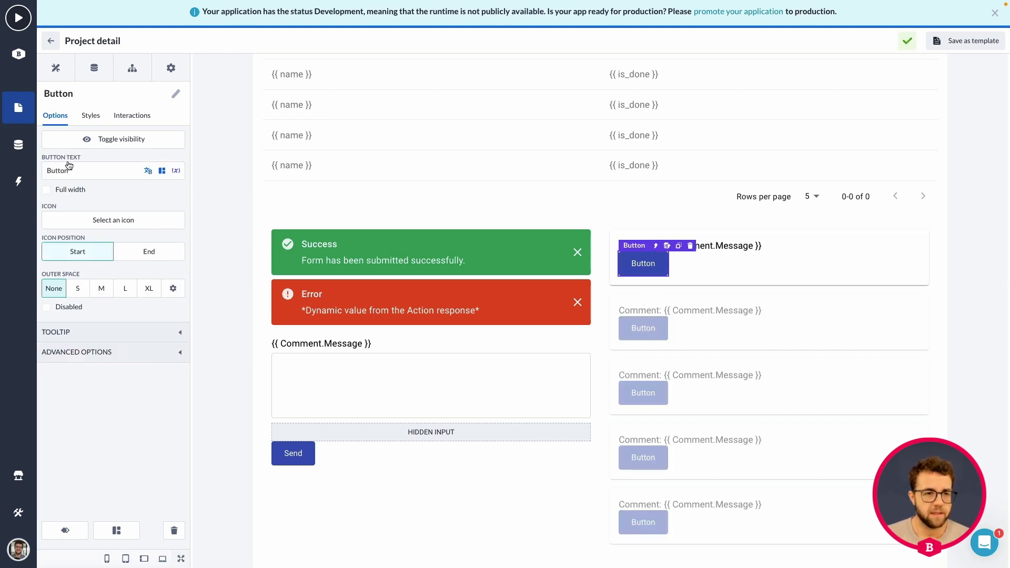
left_click(51, 41)
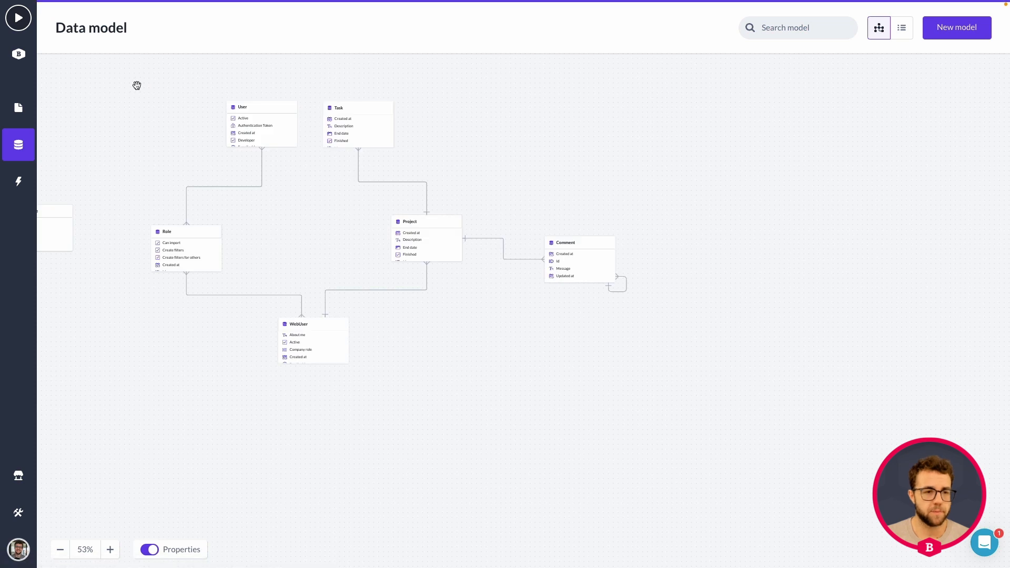
left_click(19, 107)
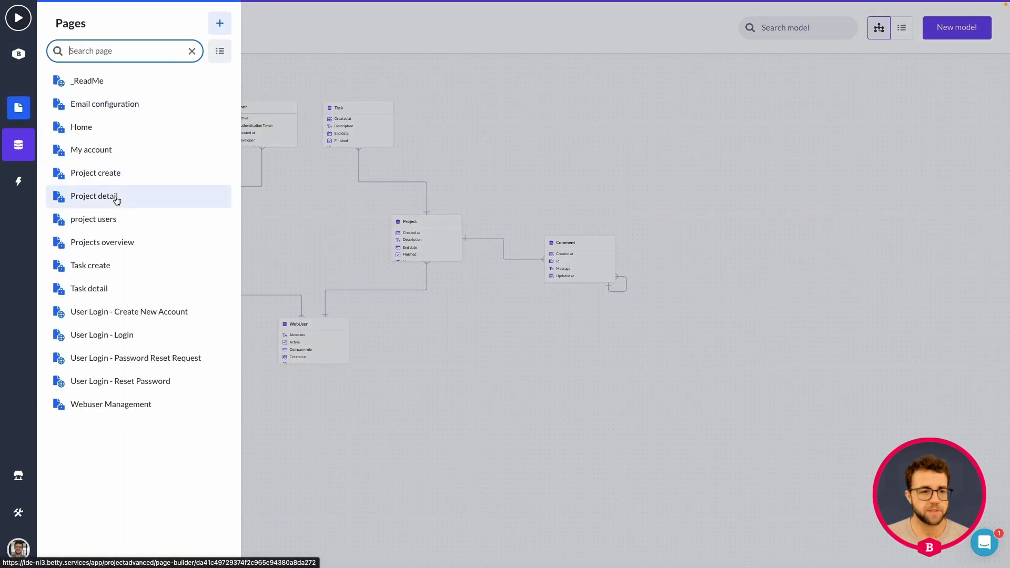
left_click(112, 198)
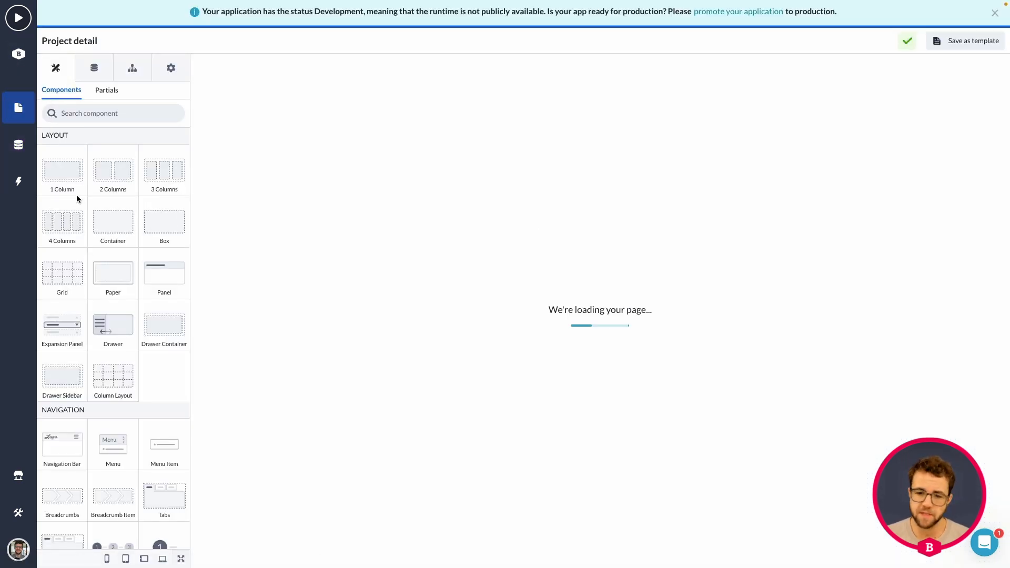
Insert a 1 Column layout between the comment message and the button, and set its column's inner space to None
scroll(349, 230, "down", 15)
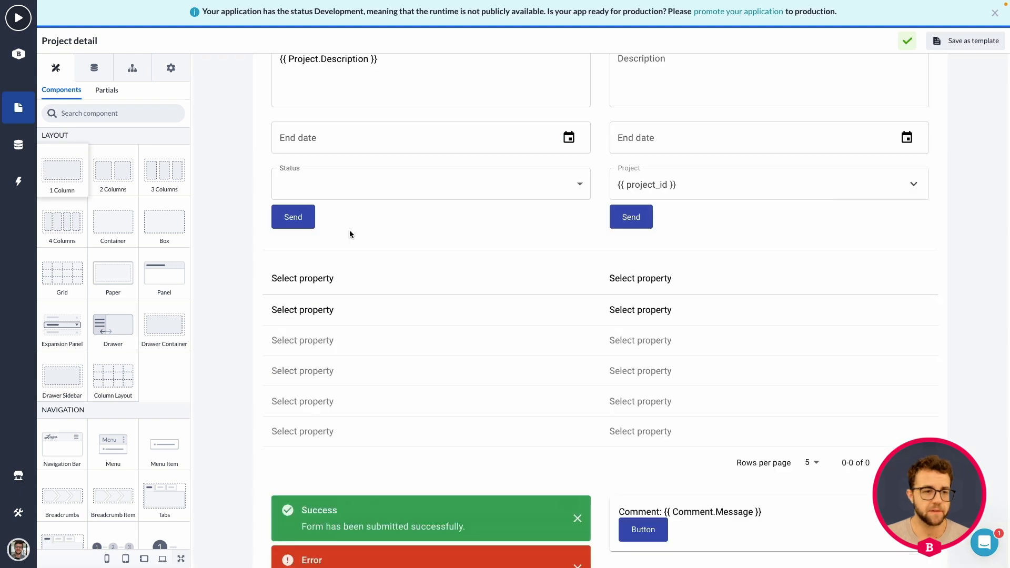
left_click_drag(66, 174, 724, 169)
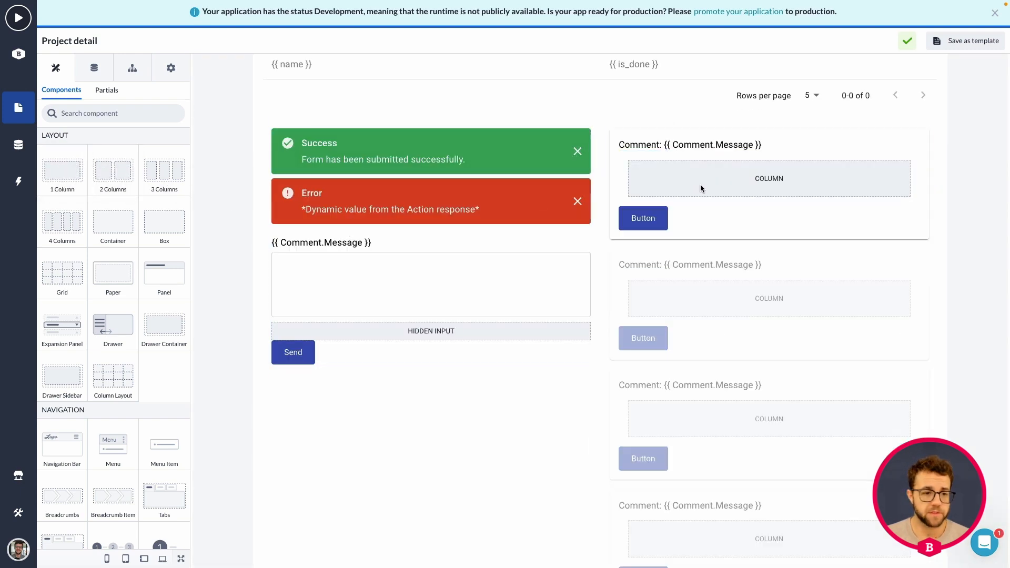
left_click(701, 188)
left_click(110, 325)
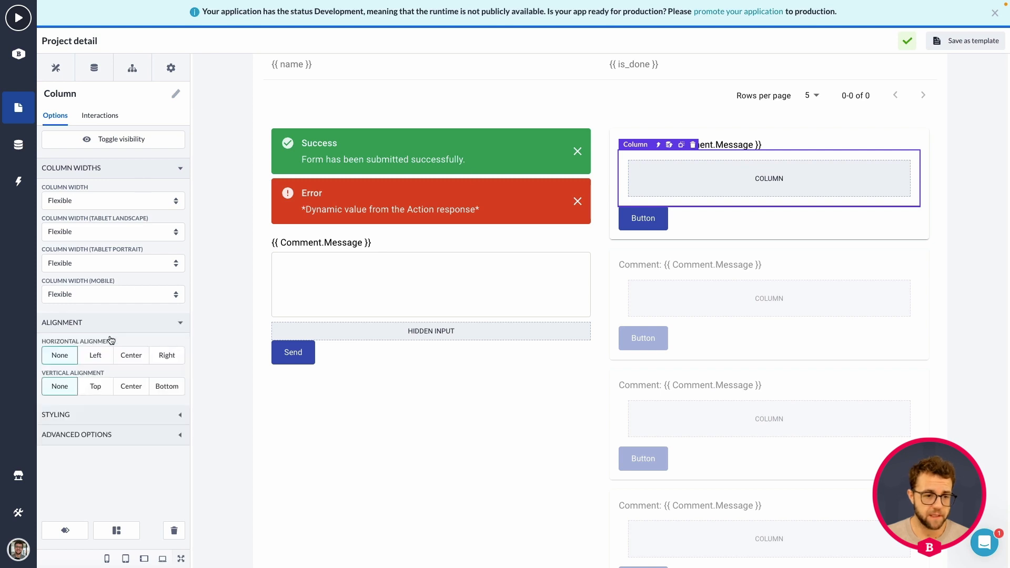
left_click(79, 415)
scroll(90, 431, "down", 1)
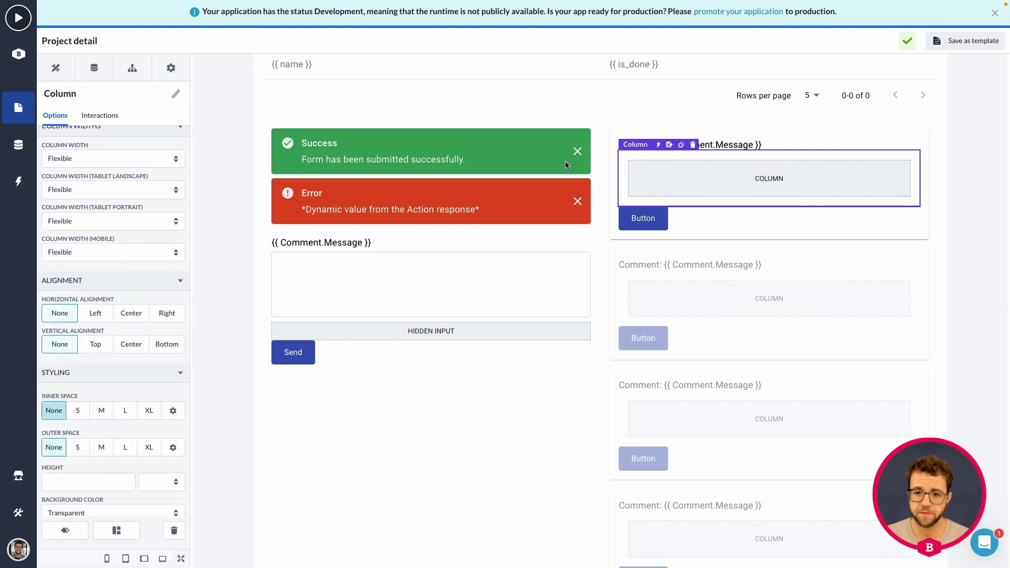
Set the width of the new column's parent row to Full
left_click(658, 144)
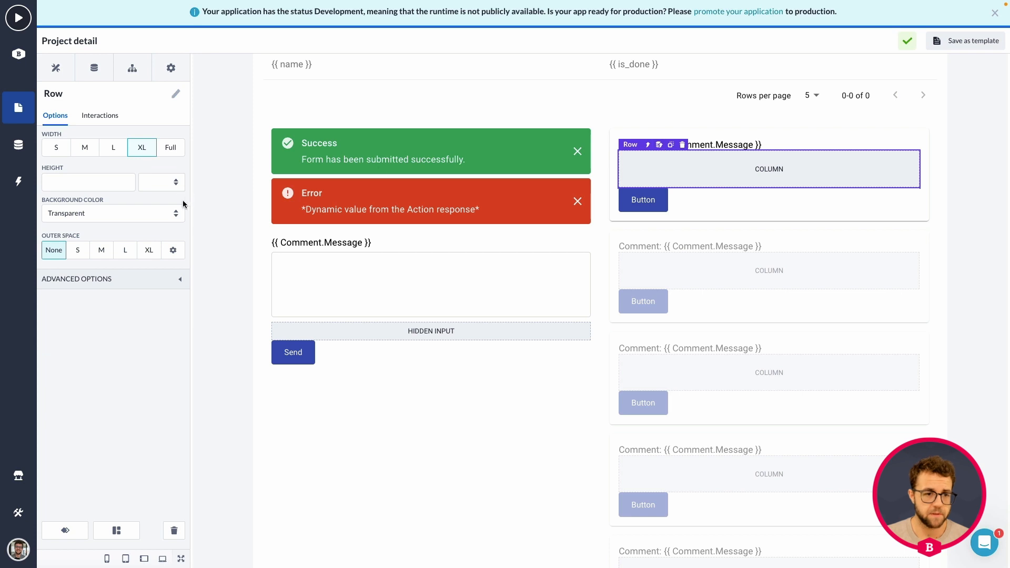
left_click(171, 148)
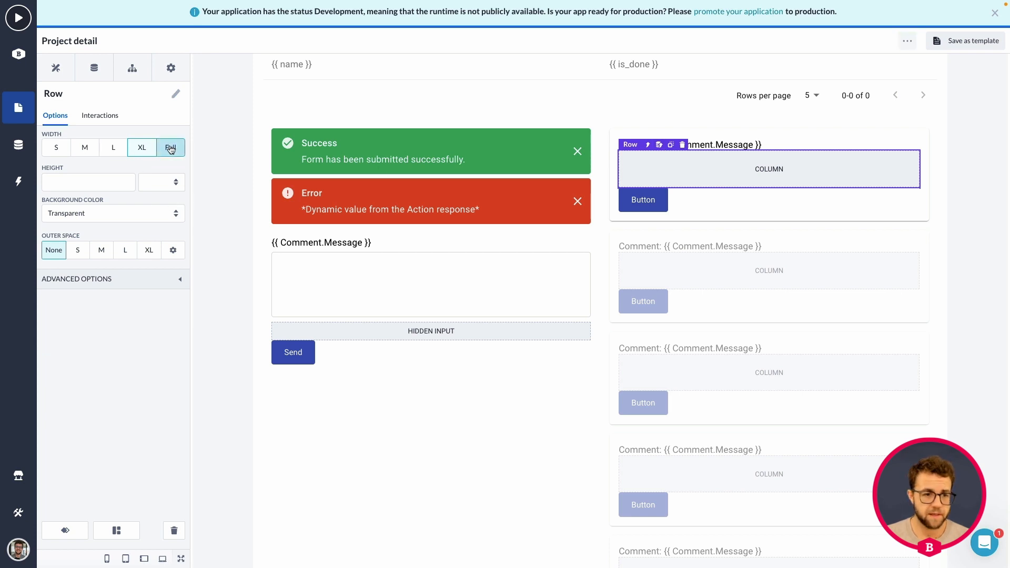
double_click(83, 283)
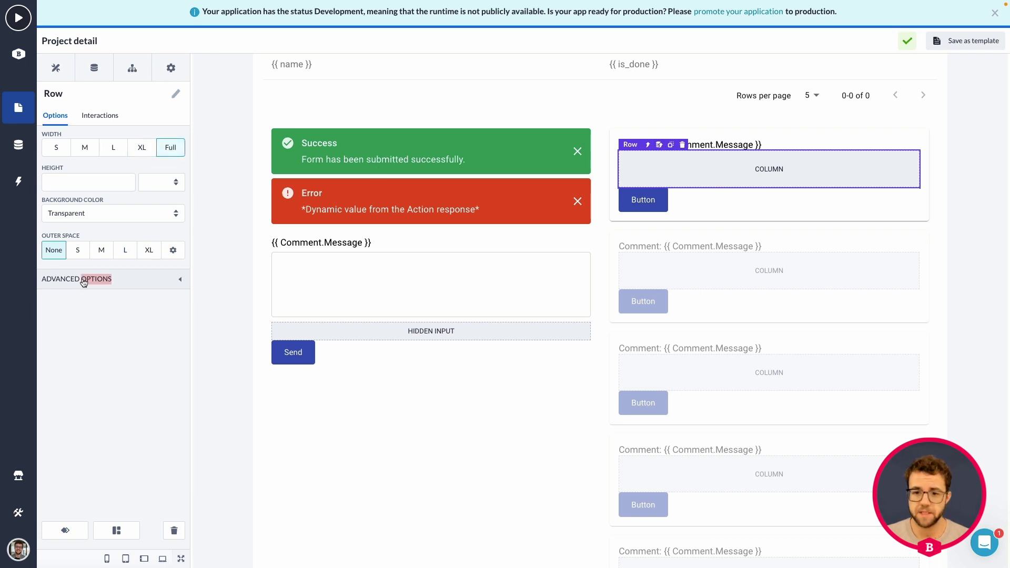
Move the button into the new column below the comment message and set that column's horizontal alignment to Right
left_click_drag(645, 203, 673, 170)
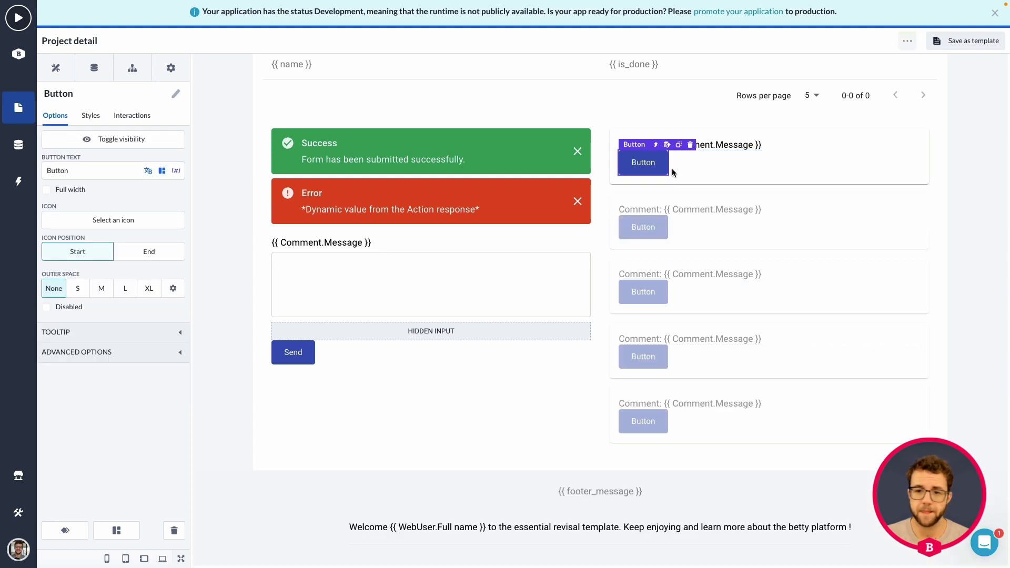
left_click(656, 145)
left_click(106, 326)
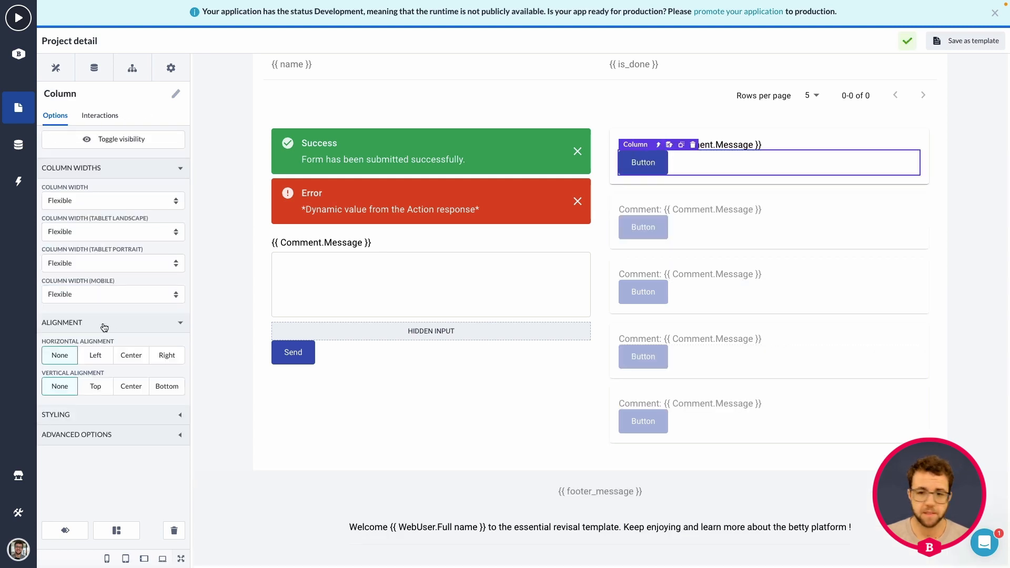
left_click(167, 356)
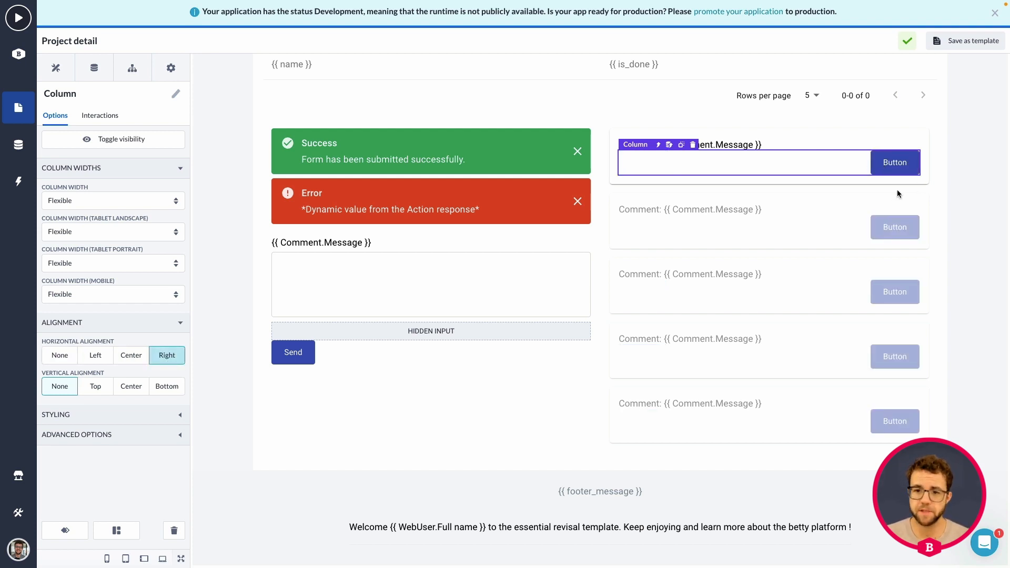
Set the text of the button in the comment list to Reply
left_click(751, 146)
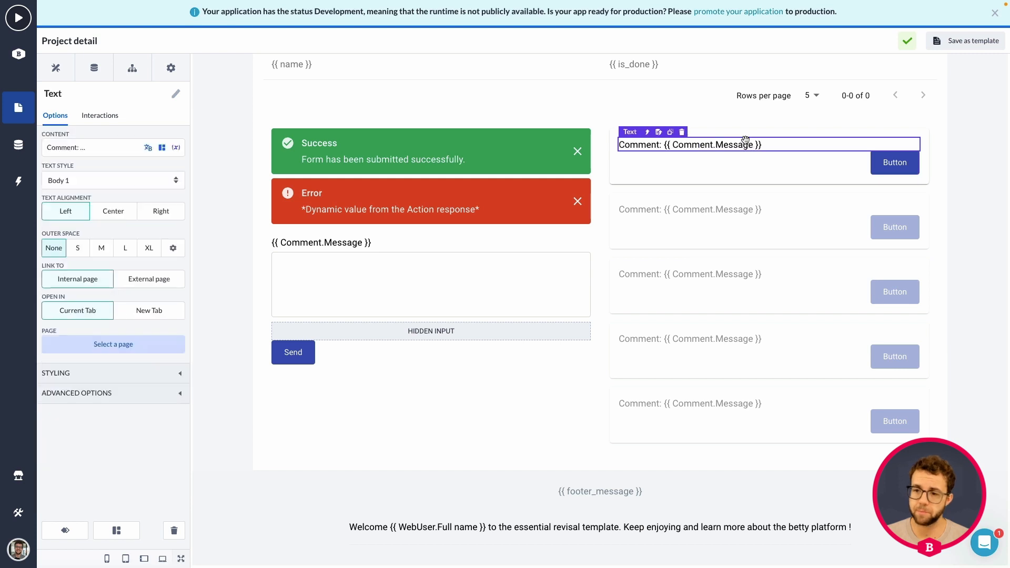
left_click(893, 169)
double_click(98, 173)
key("BackSpace")
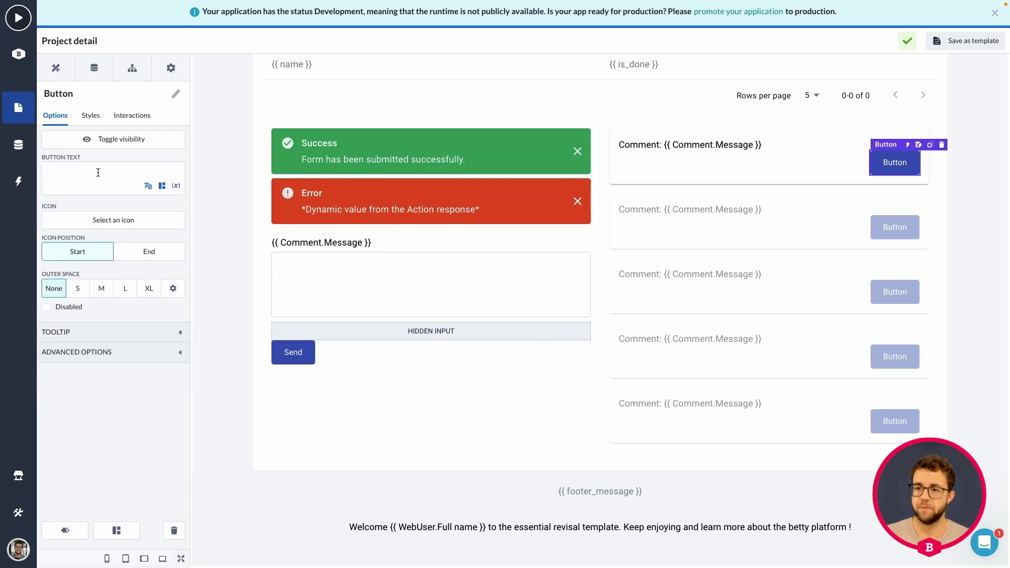
type("Reply")
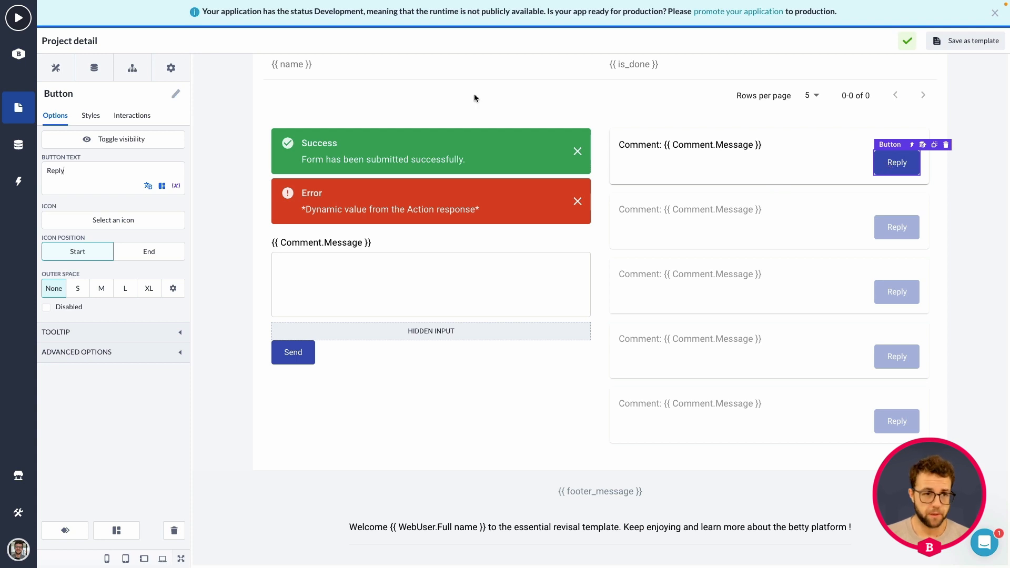
Add a Dialog component to the comment card in the comment list
left_click(56, 67)
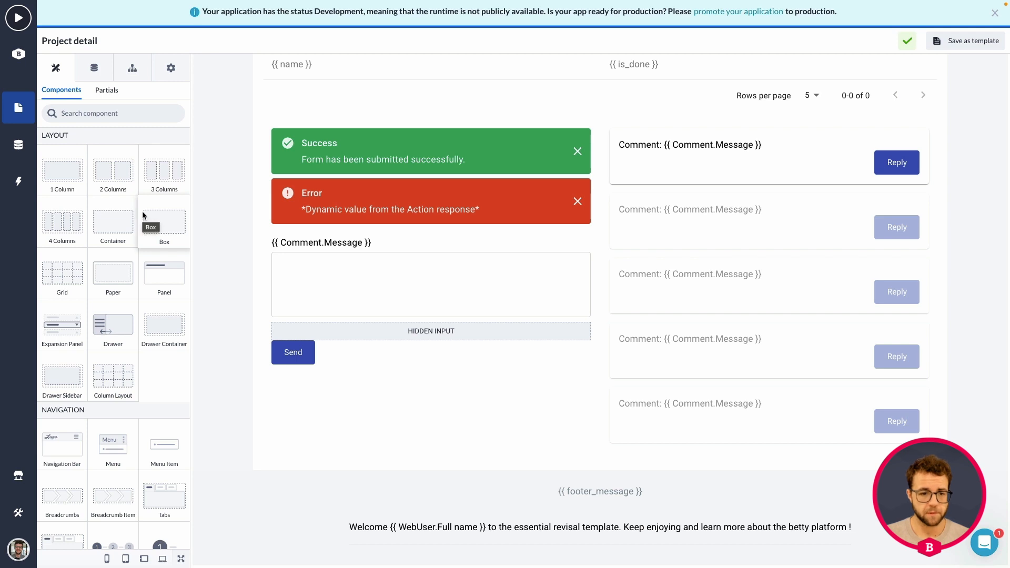
scroll(143, 210, "down", 3)
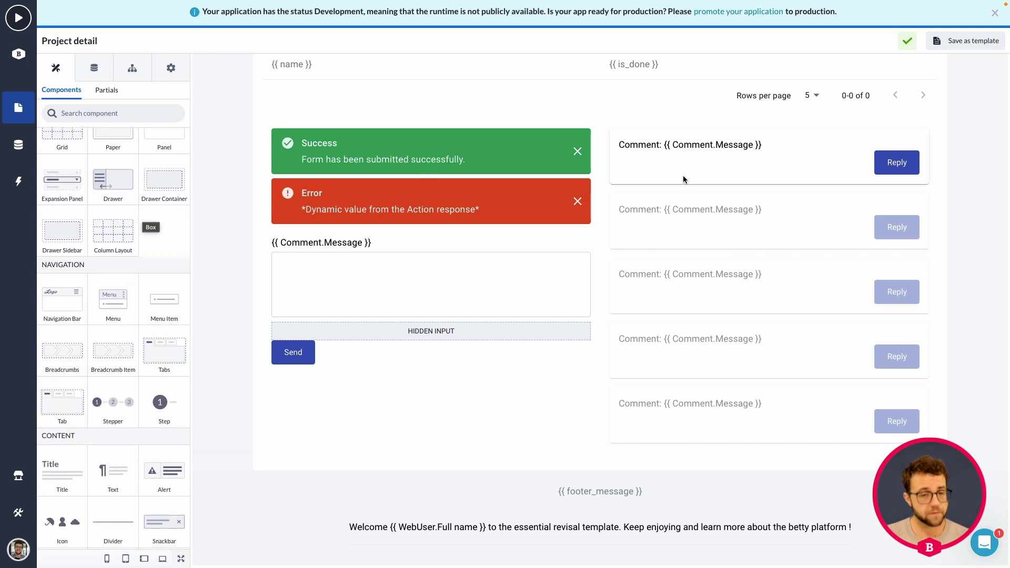
scroll(684, 181, "up", 1)
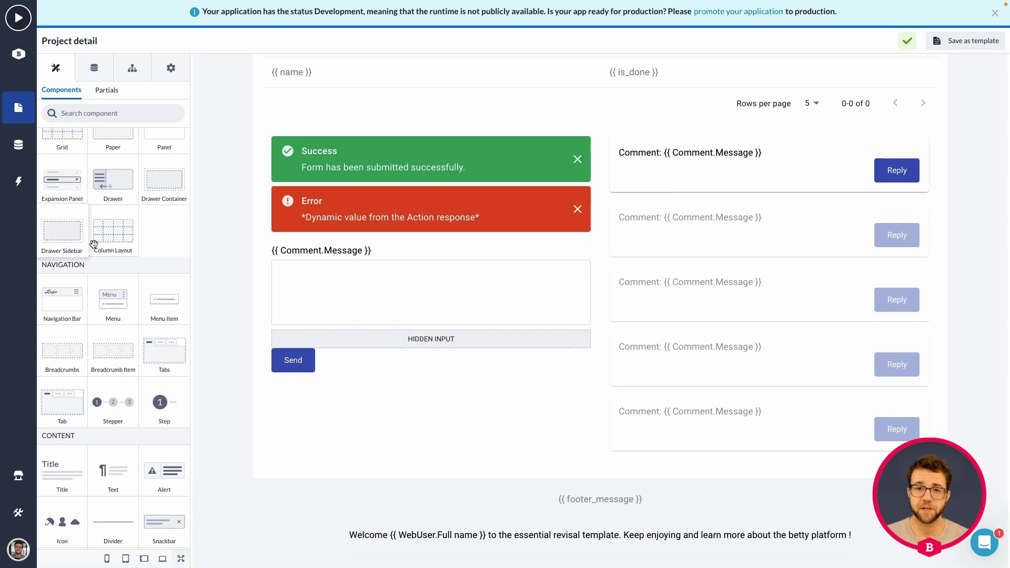
scroll(147, 268, "down", 1)
scroll(147, 267, "up", 4)
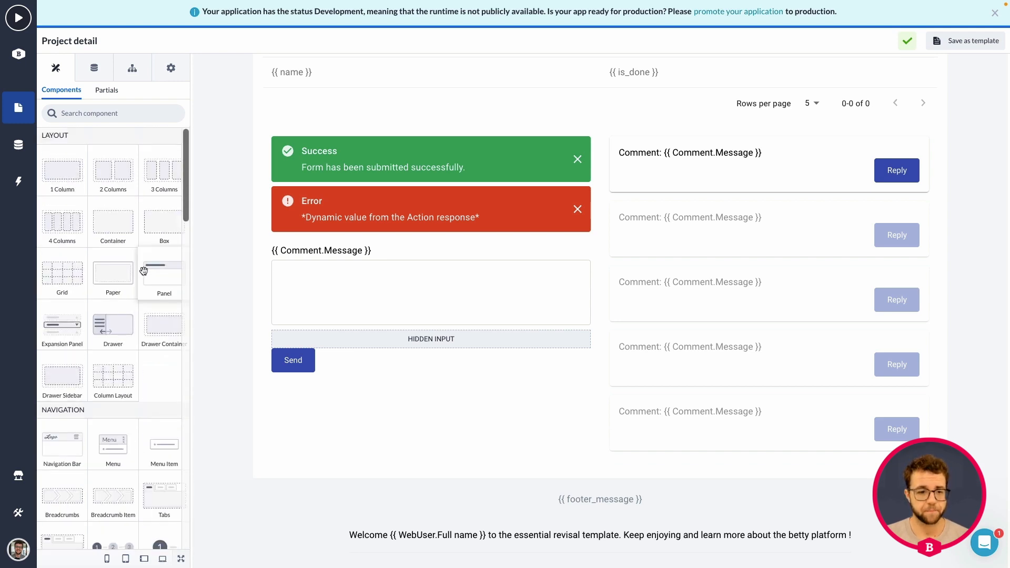
scroll(147, 289, "down", 5)
scroll(147, 291, "down", 3)
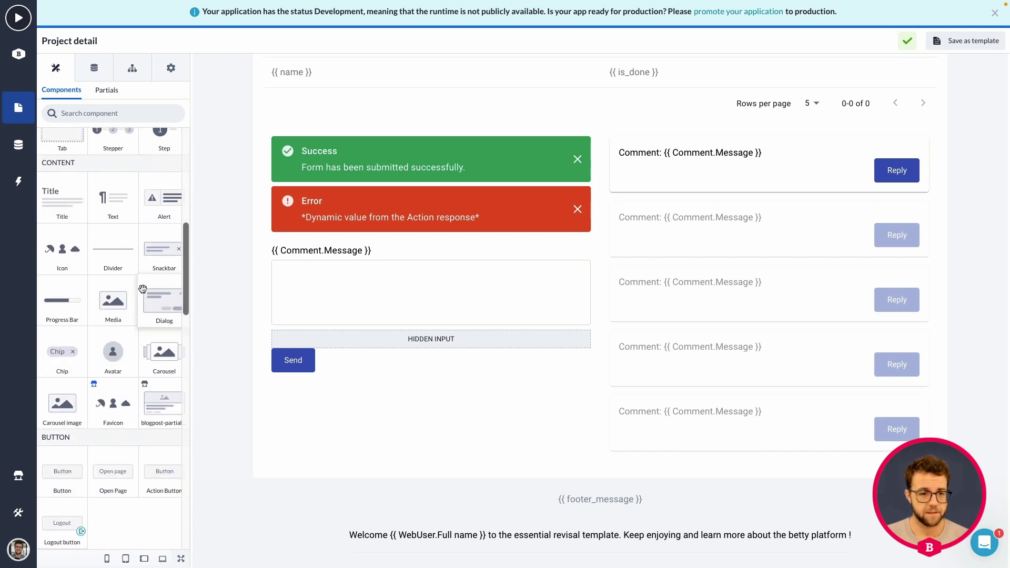
left_click_drag(156, 311, 684, 184)
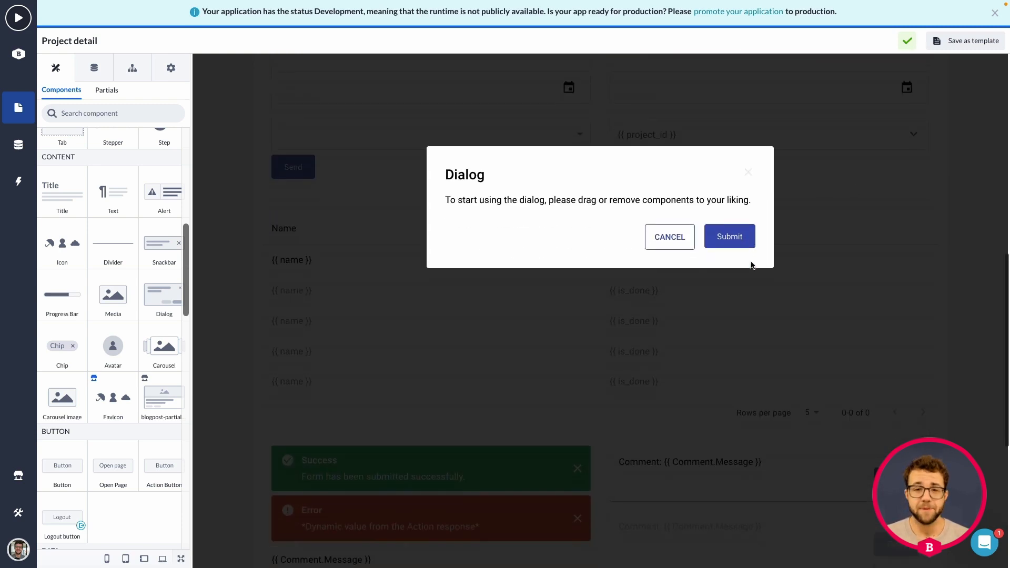
scroll(752, 265, "down", 2)
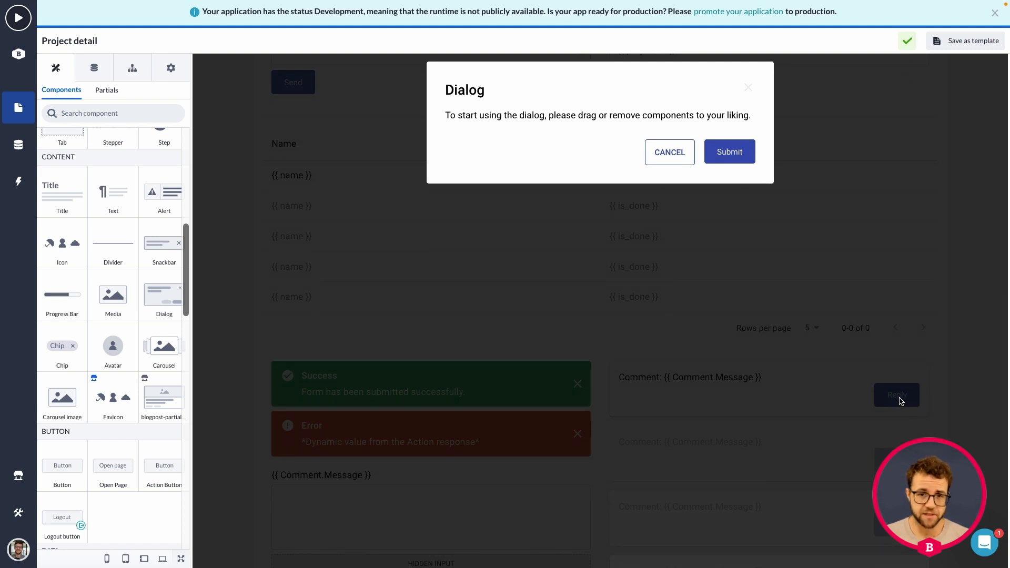
scroll(632, 102, "up", 2)
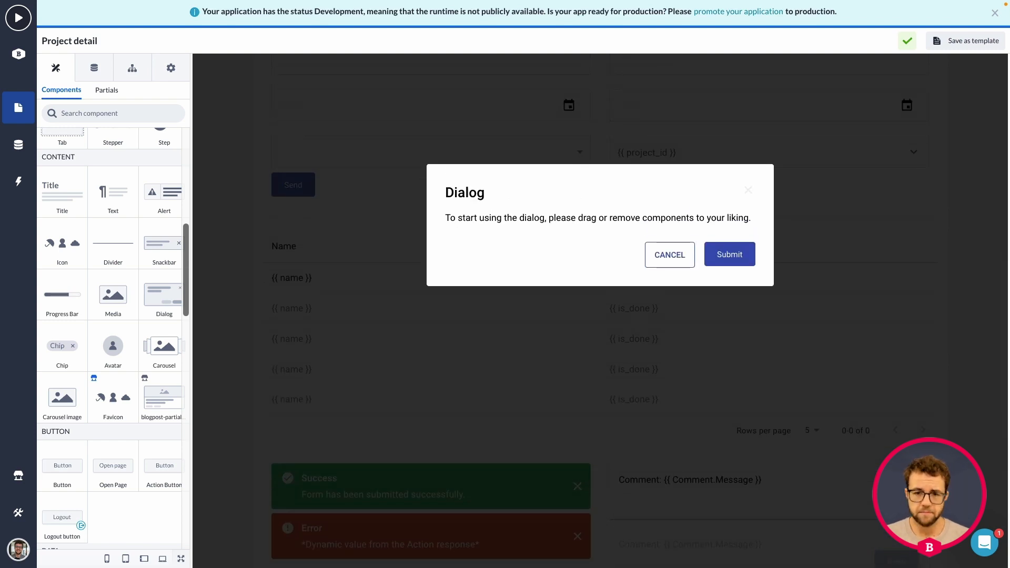
Change the dialog's title text to Reply
left_click(456, 193)
left_click_drag(86, 145, 41, 147)
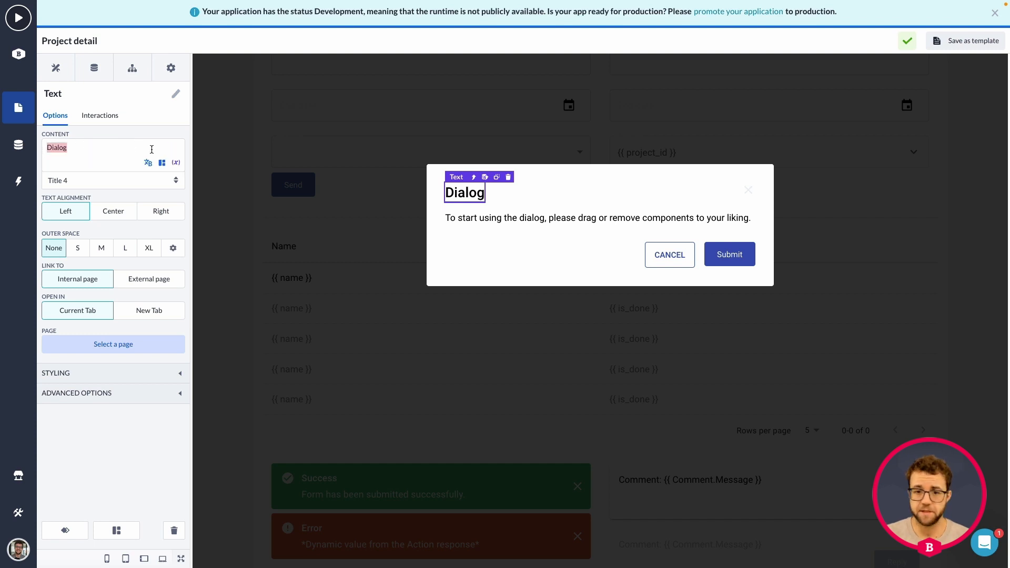
type("Reply")
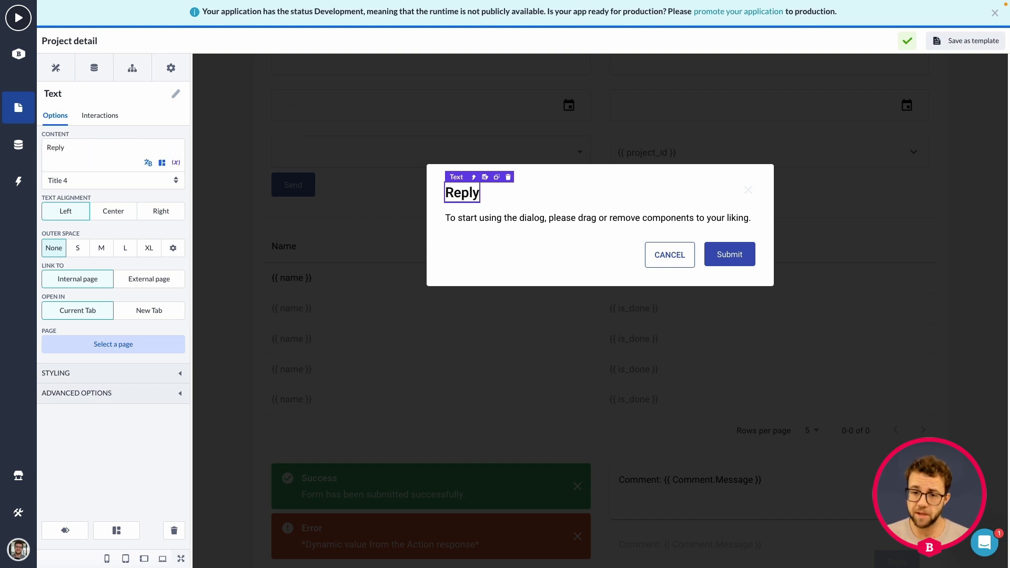
Replace the dialog's body text with the Message property of the Comment model
left_click(508, 220)
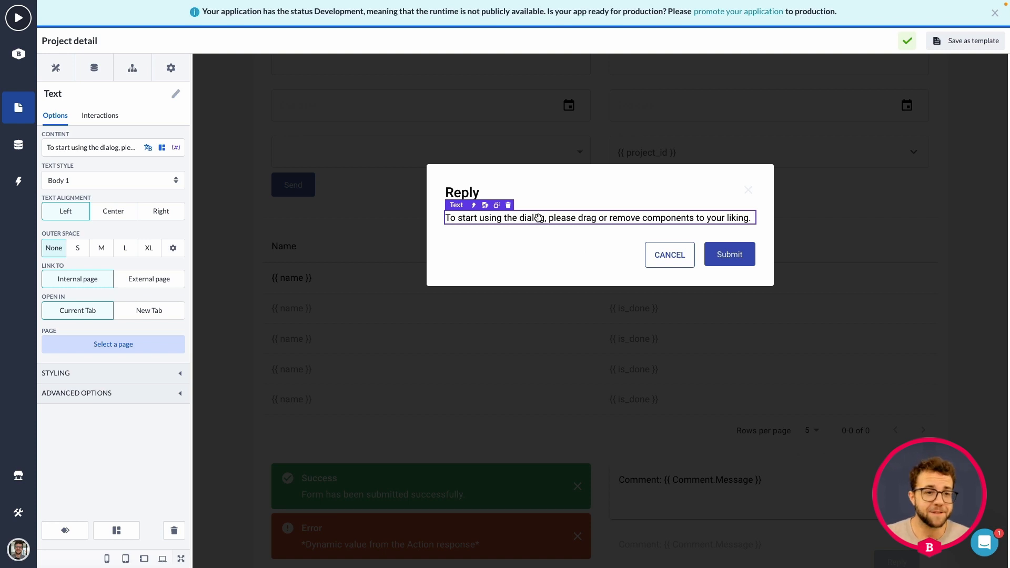
left_click(106, 145)
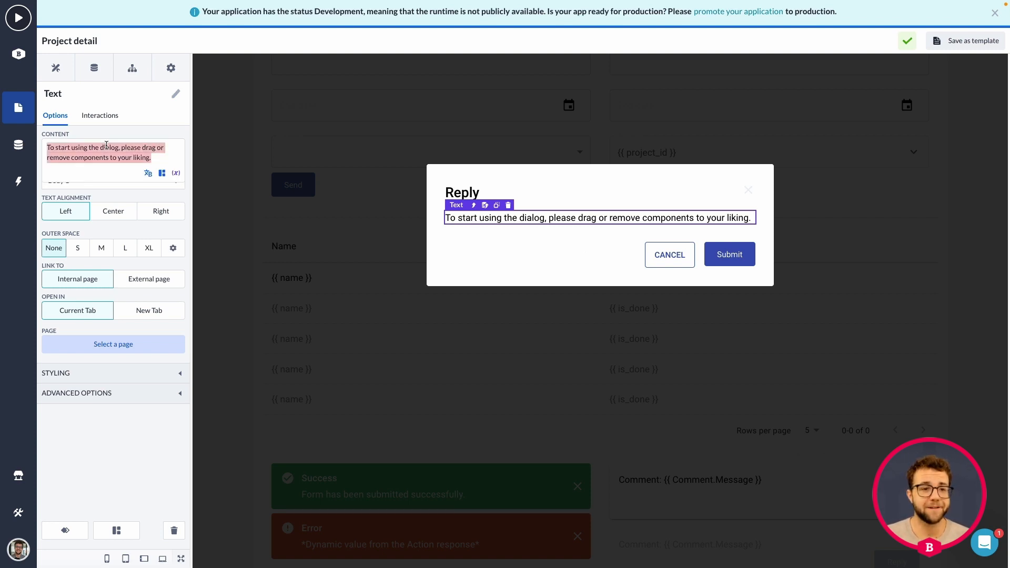
key("BackSpace")
left_click(176, 162)
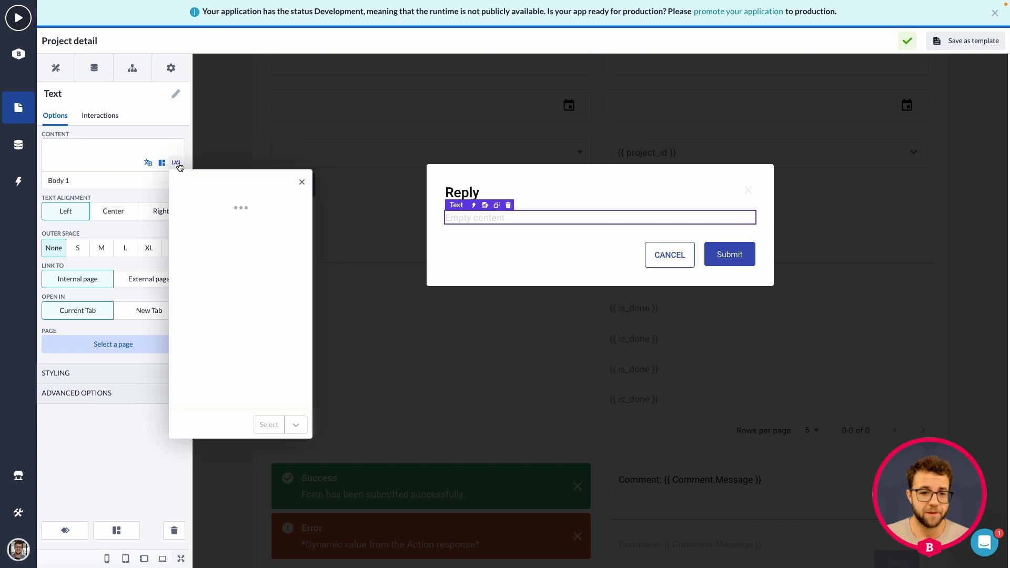
left_click(299, 224)
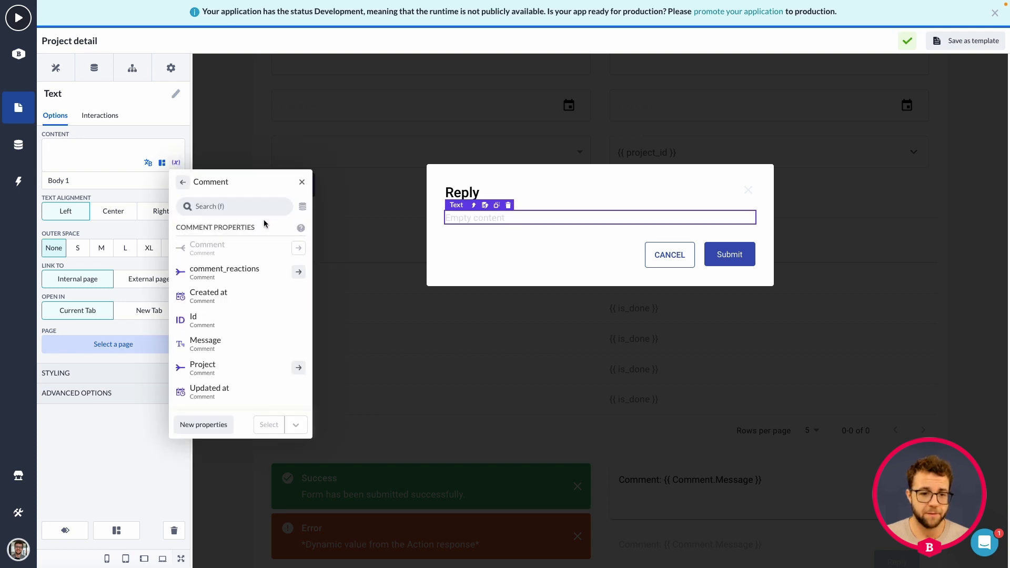
left_click(205, 343)
left_click(268, 425)
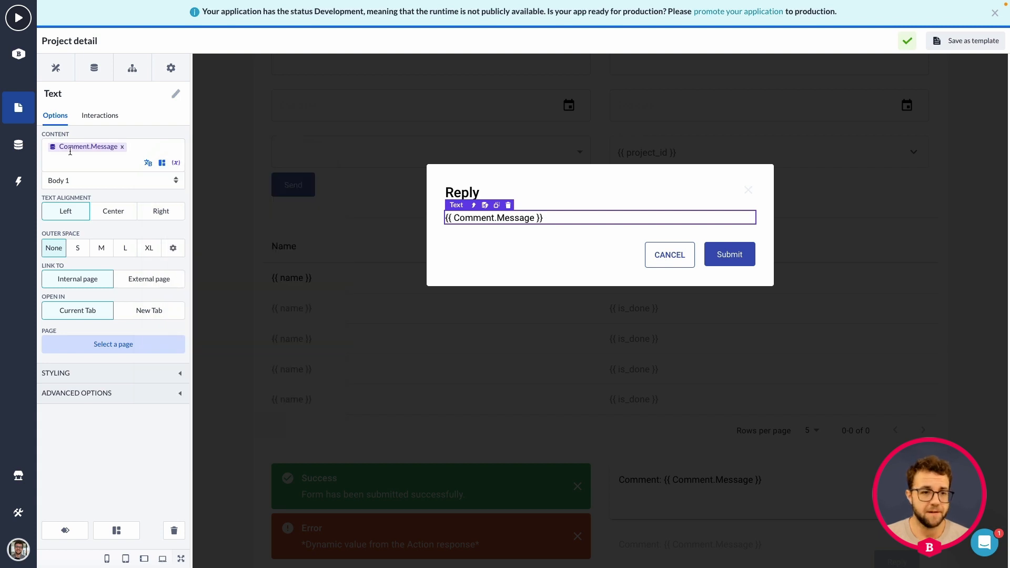
Try Title 5 as the text style of the dialog's comment message, and settle on Title 6
left_click(134, 182)
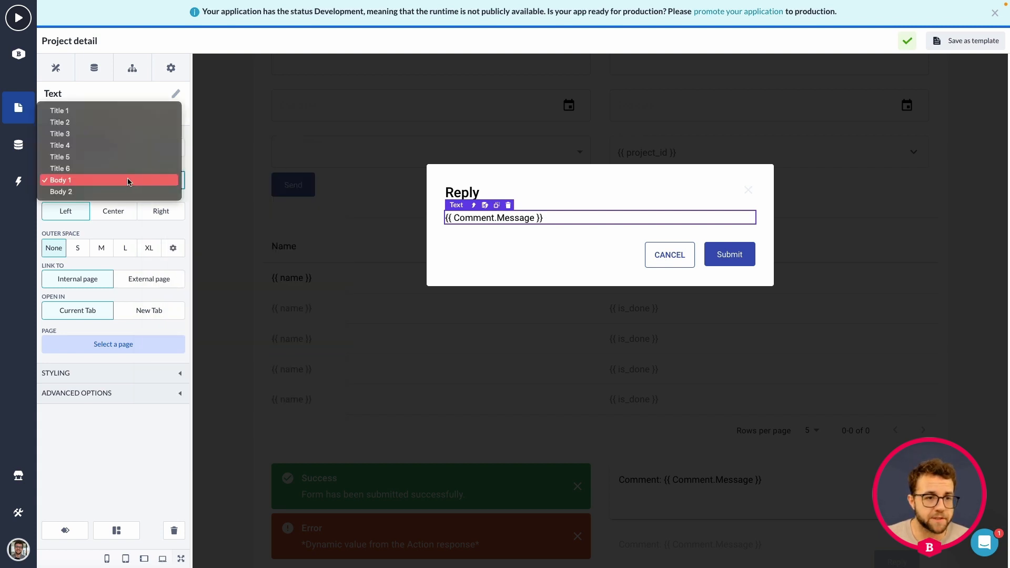
left_click(104, 158)
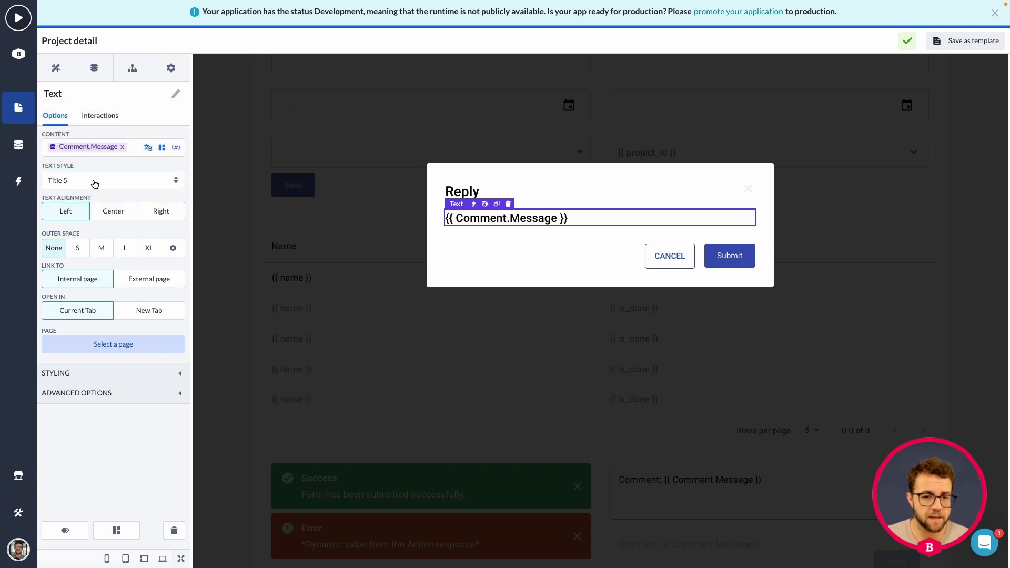
left_click(94, 182)
left_click(85, 194)
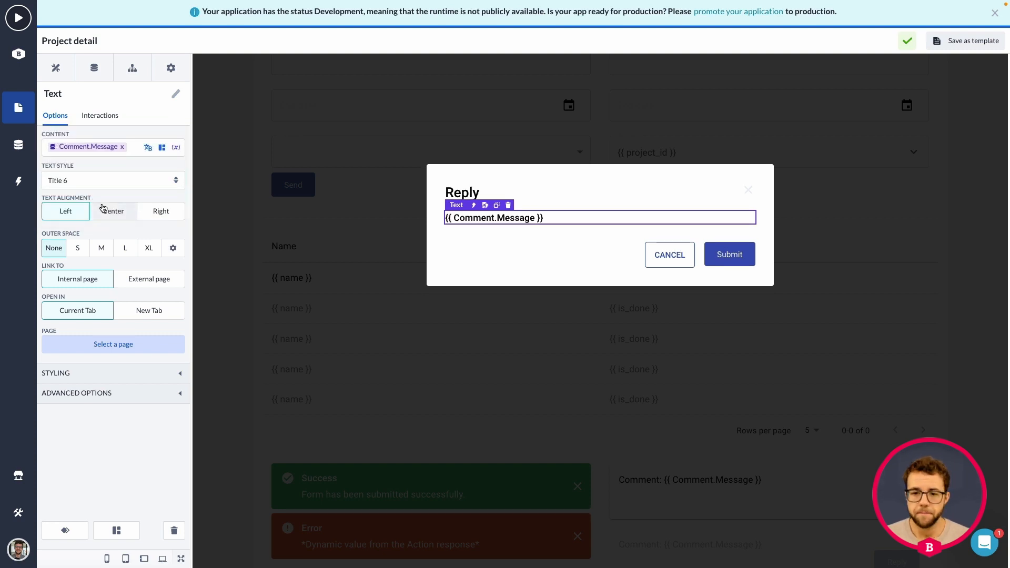
Delete the box holding the Cancel and Submit buttons from the dialog
left_click(633, 257)
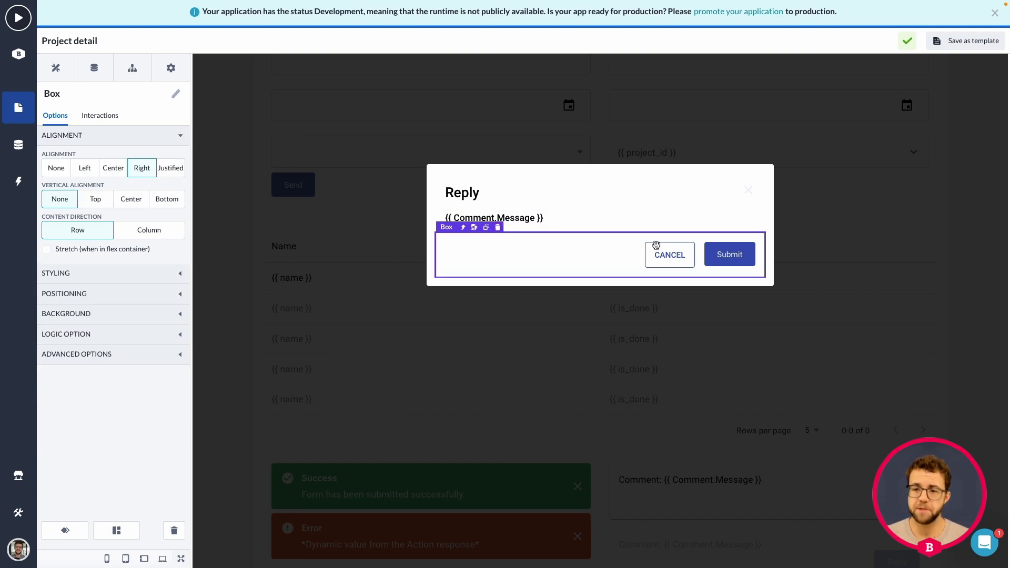
left_click(498, 229)
left_click(636, 109)
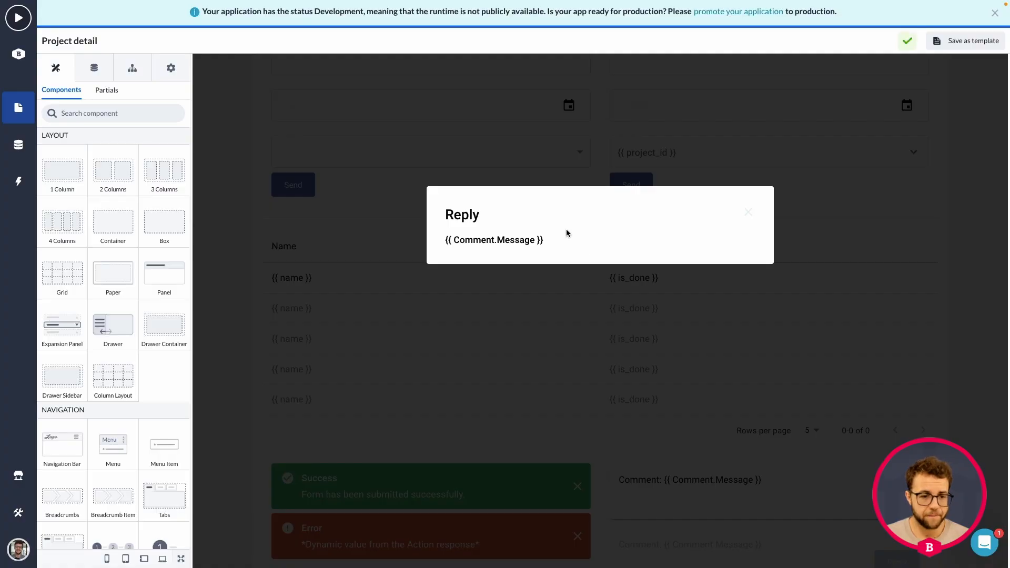
Add a Create Form below the message in the dialog, based on the Comment model with only its Message property
scroll(131, 223, "down", 8)
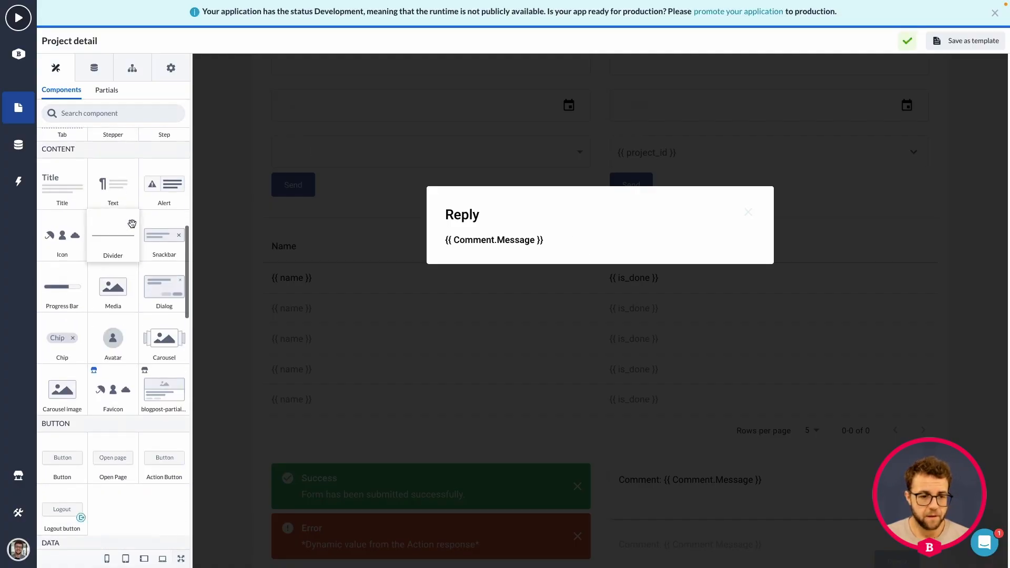
scroll(132, 224, "down", 8)
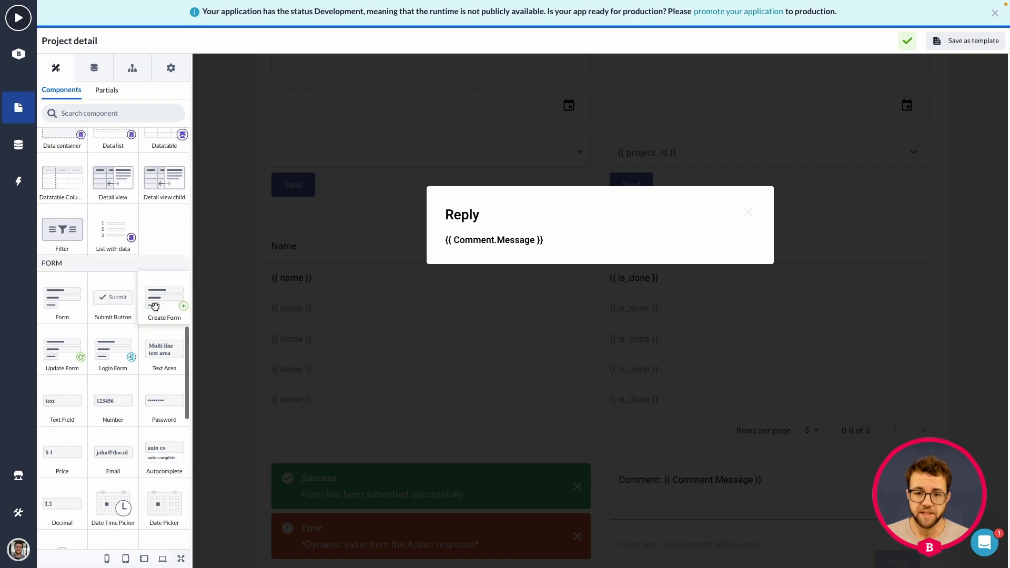
left_click_drag(156, 307, 486, 259)
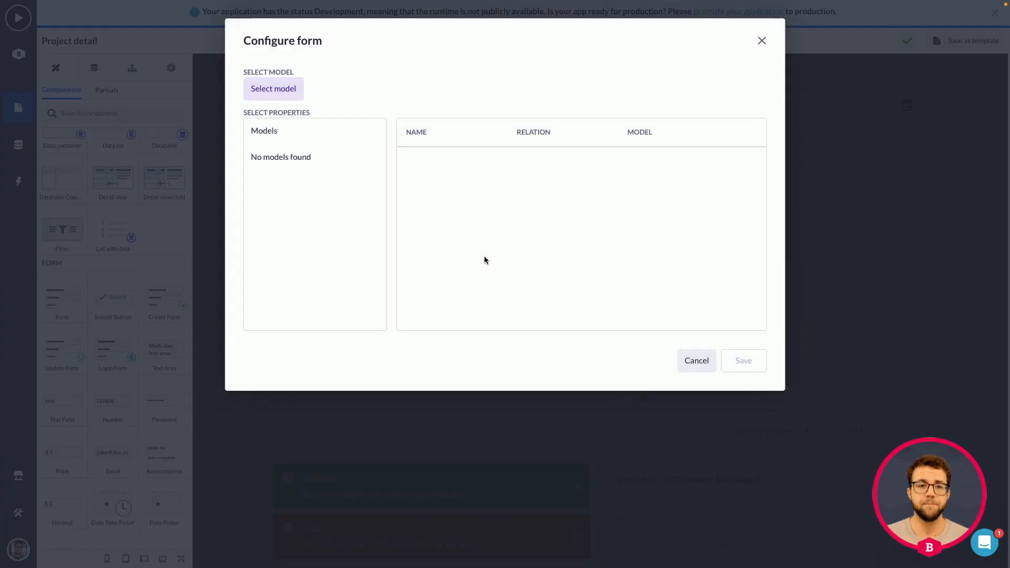
left_click(304, 96)
left_click(287, 163)
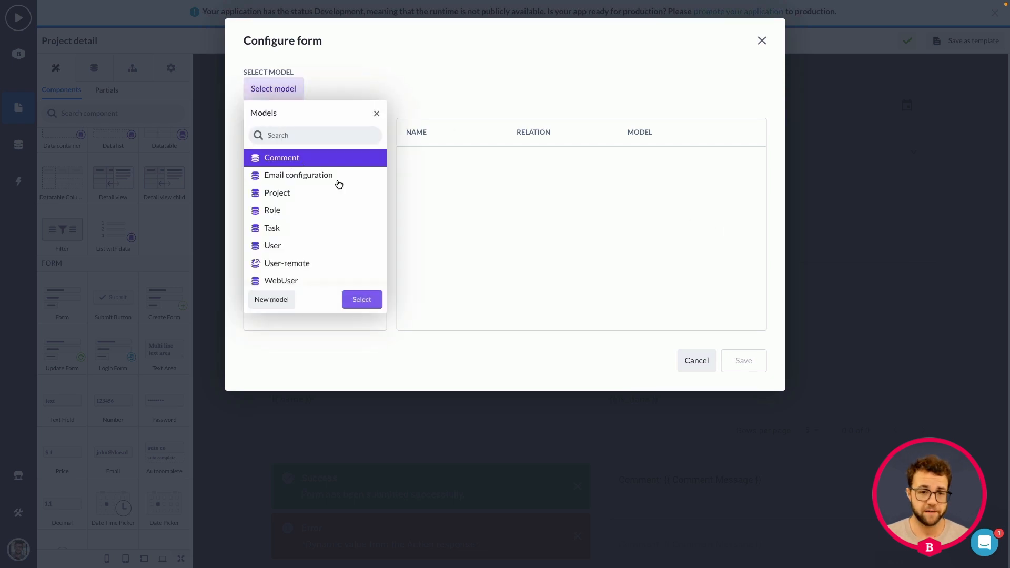
left_click(367, 304)
scroll(323, 219, "down", 1)
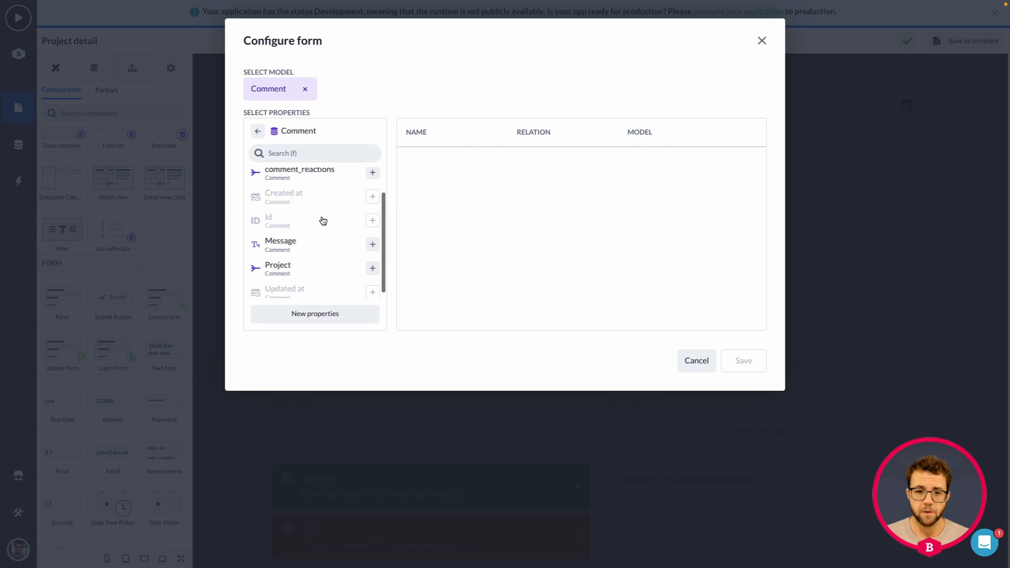
left_click(373, 238)
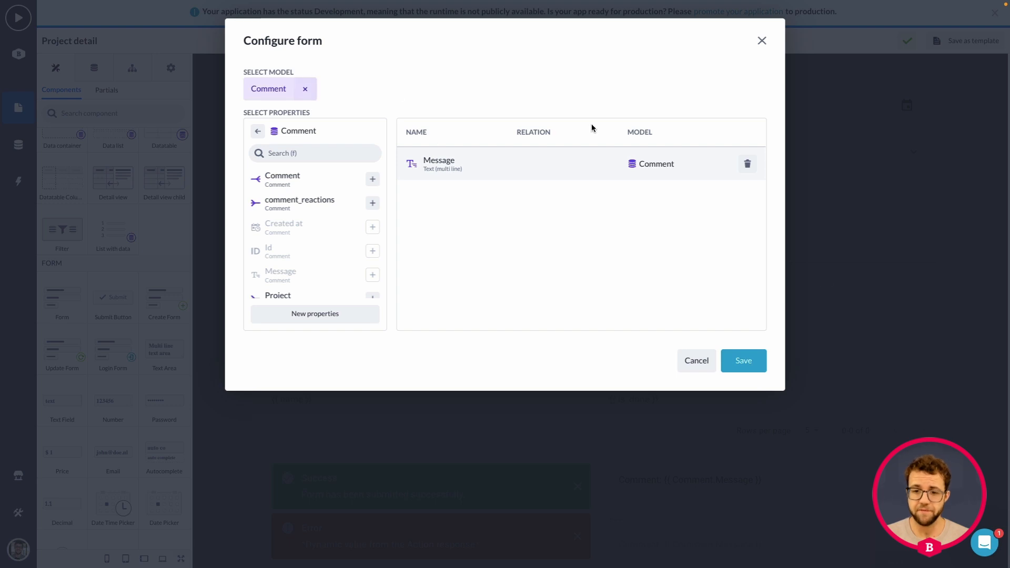
left_click(744, 361)
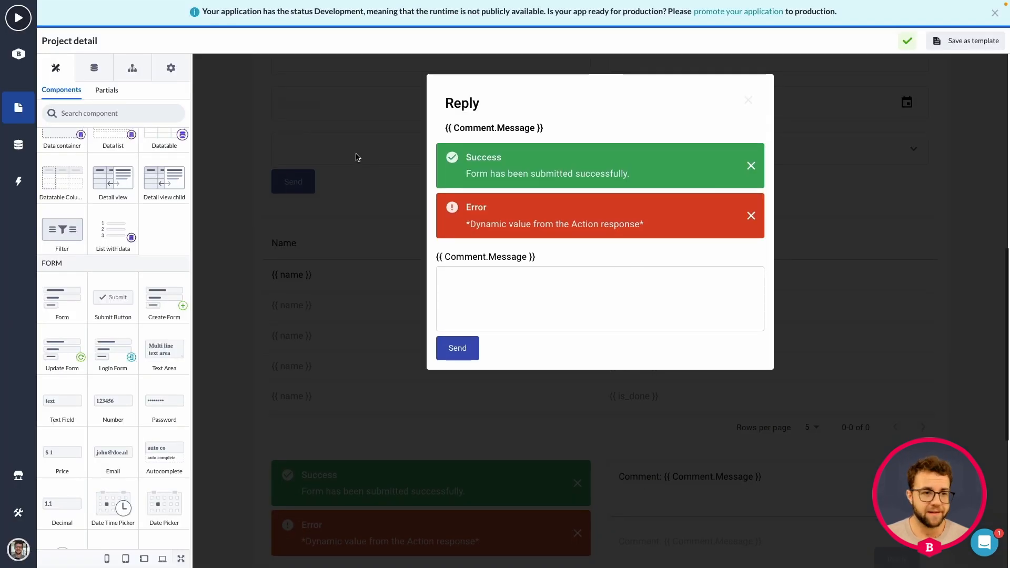
Add a hidden input between the message field and the Send button in the reply form, based on the Comment model's Id property
scroll(74, 255, "down", 5)
left_click_drag(121, 452, 489, 334)
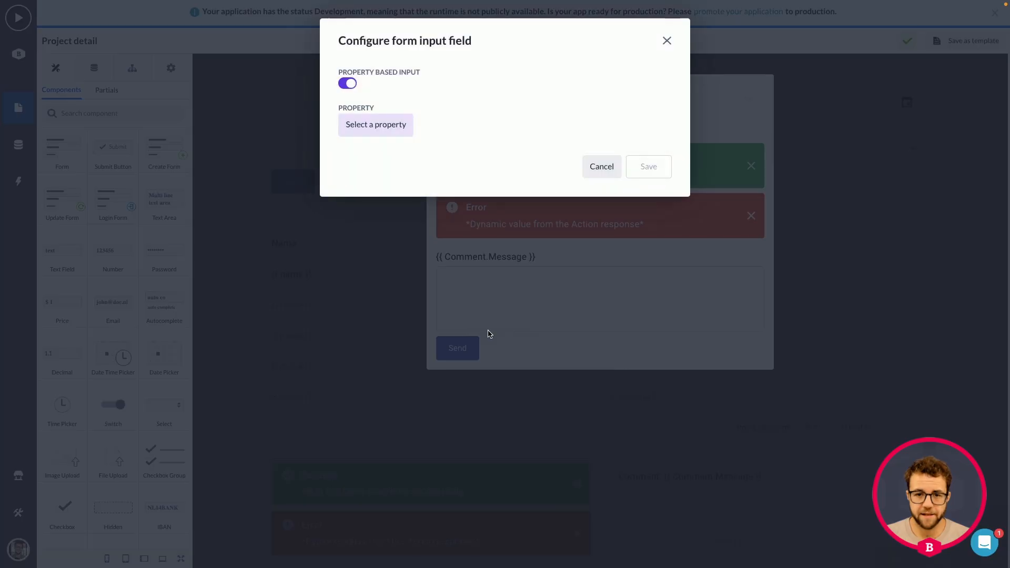
left_click(393, 125)
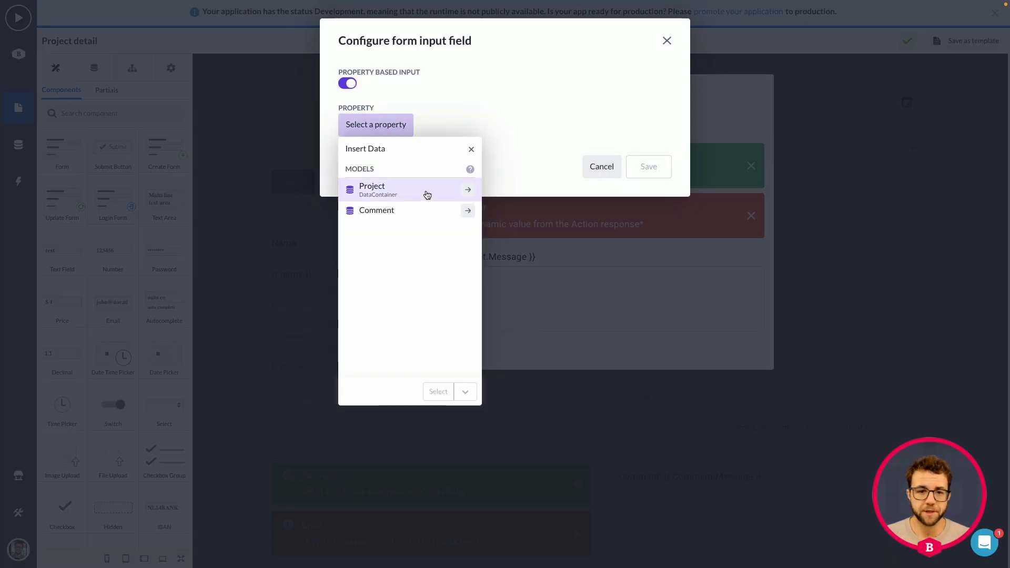
left_click(469, 211)
left_click(370, 288)
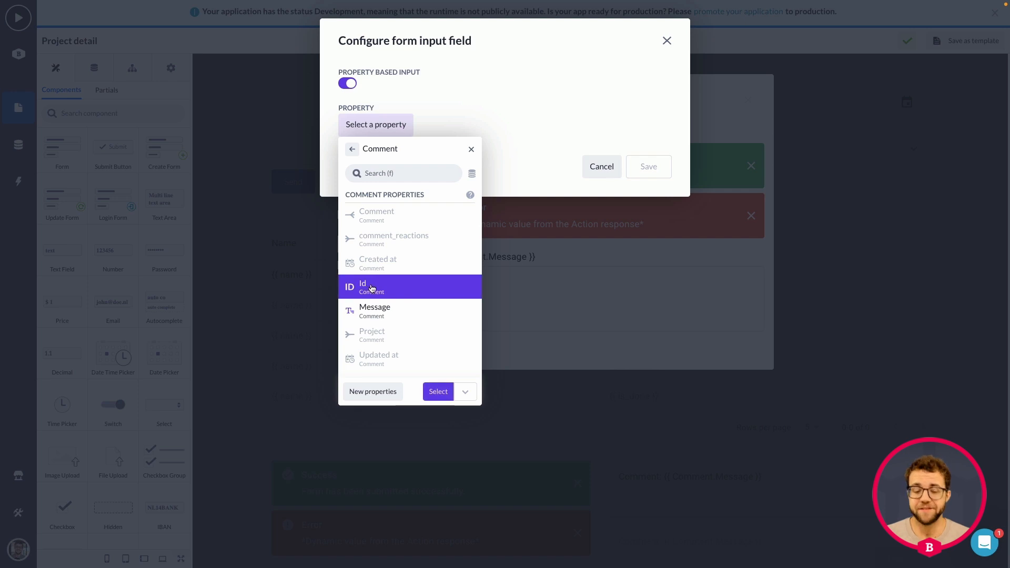
left_click(439, 392)
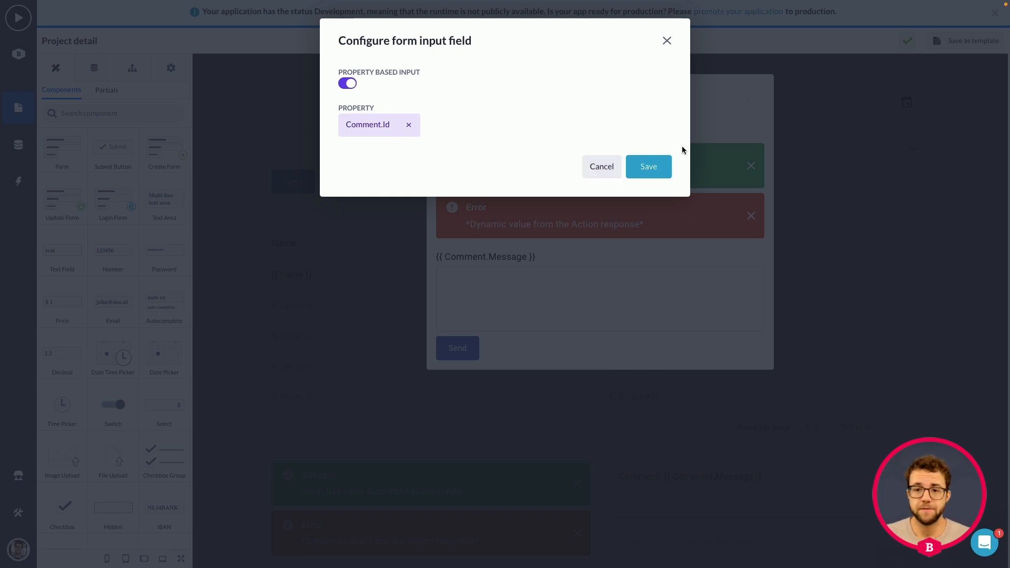
left_click(647, 165)
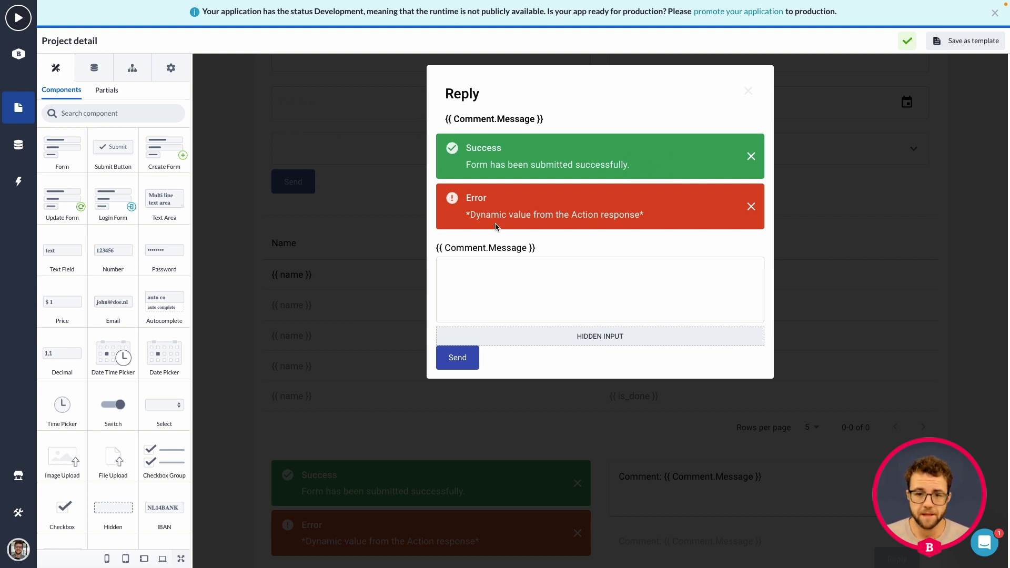
Clear the label of the reply form's multiline text field and set its placeholder to "write your reply here!"
left_click(489, 262)
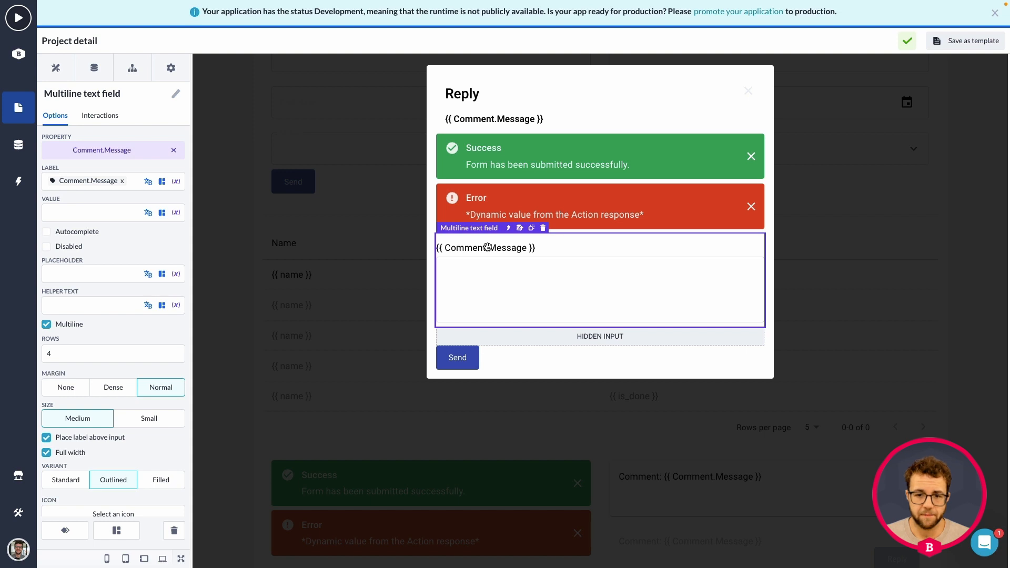
left_click(122, 181)
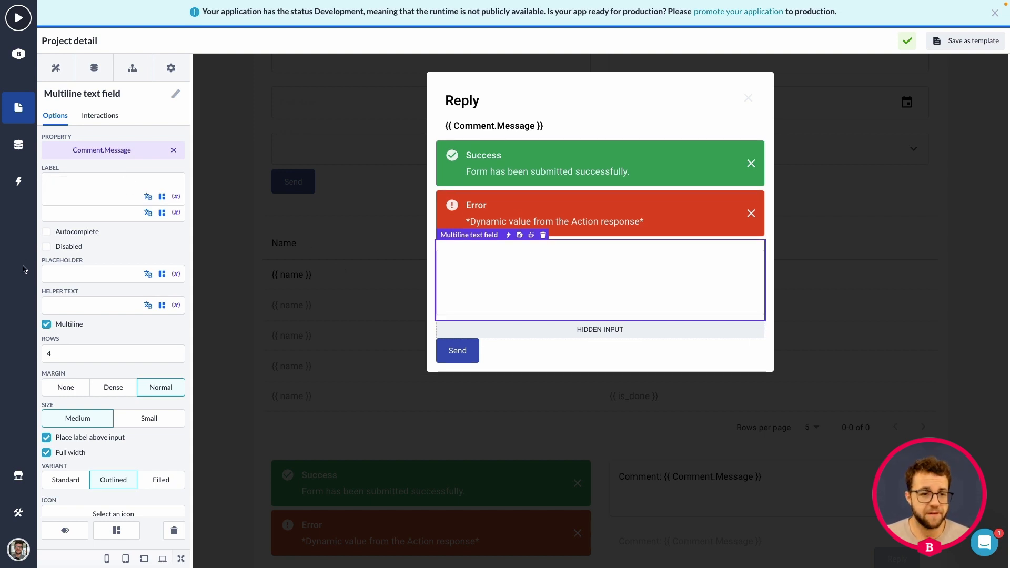
left_click(75, 274)
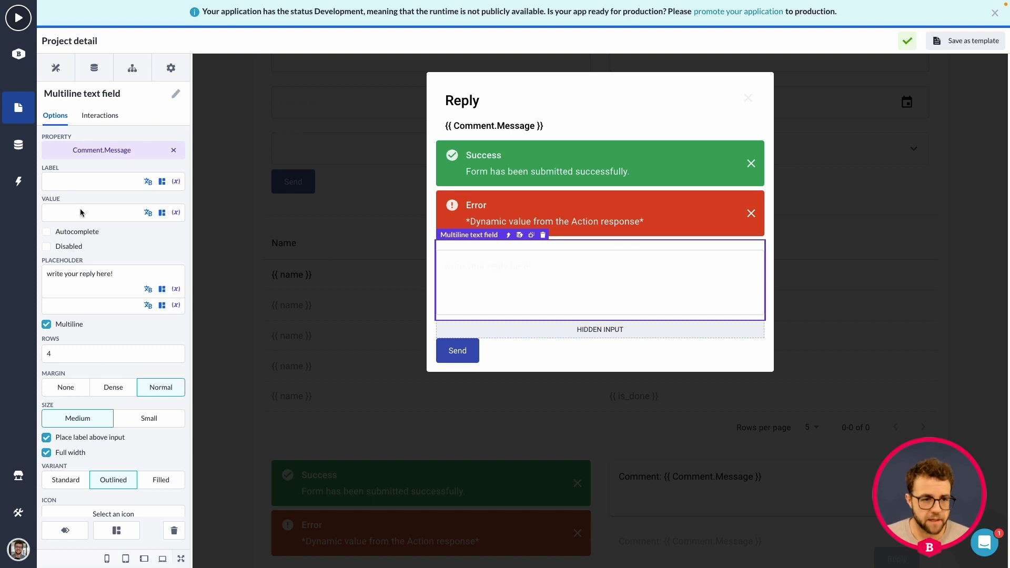
left_click(98, 213)
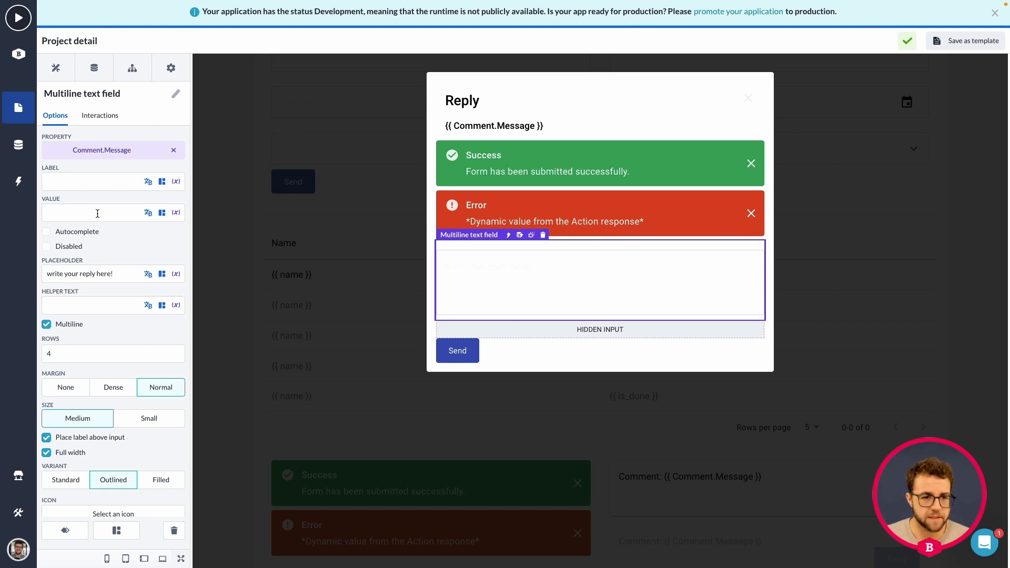
Open the reply form's create action and rename it "Reply to project comment - project detail"
left_click(506, 238)
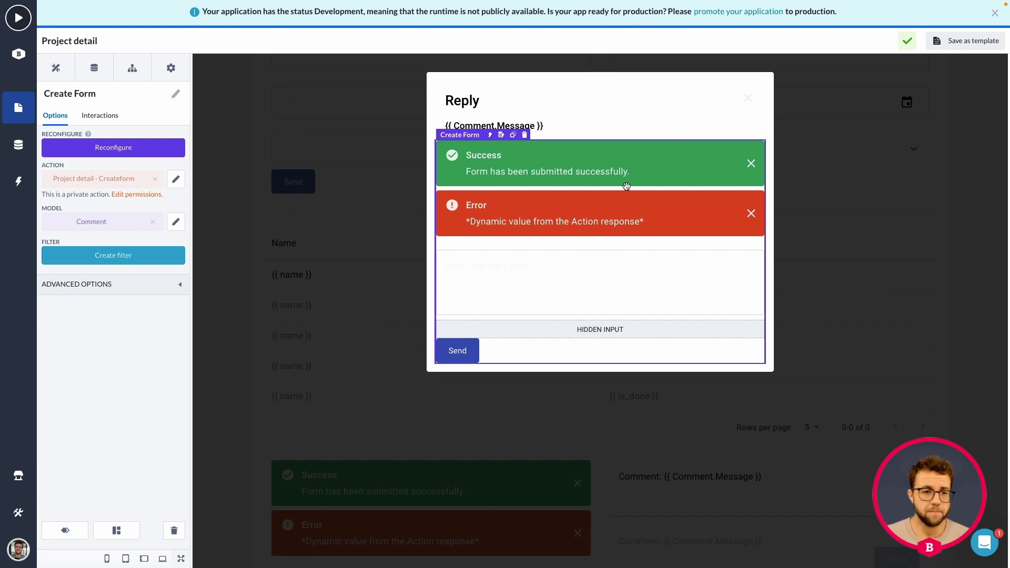
left_click(176, 179)
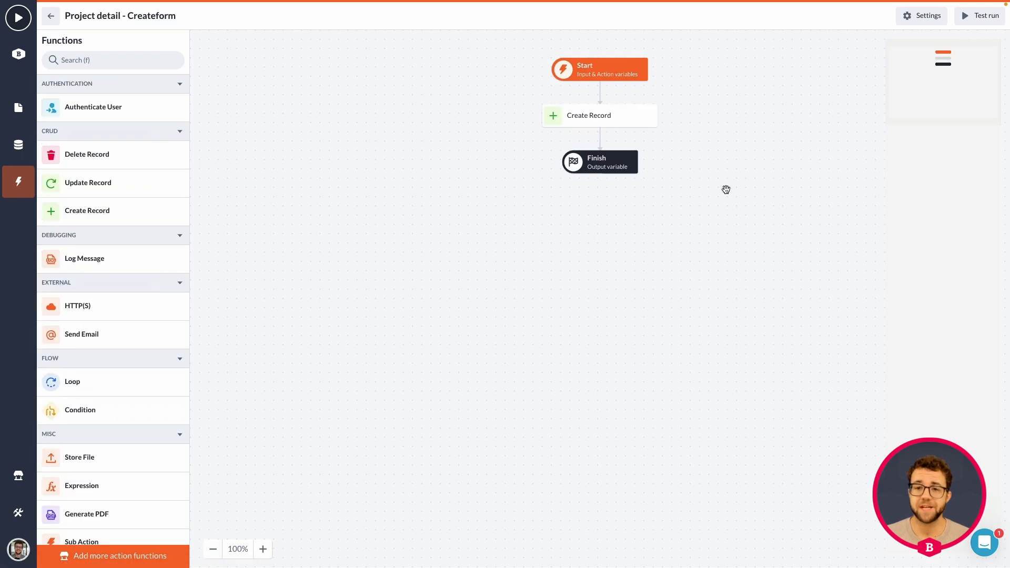
left_click(922, 18)
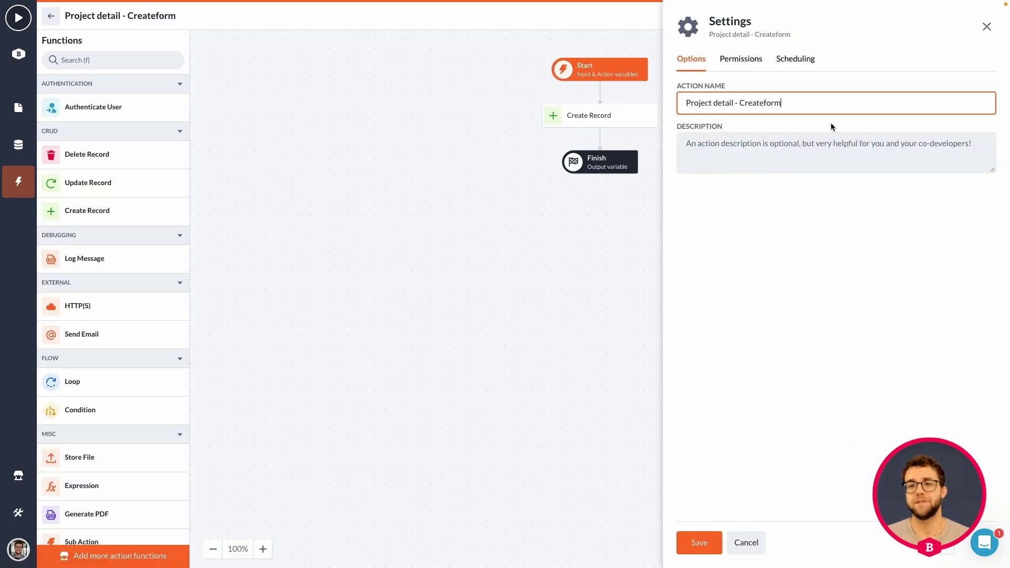
key("ctrl+shift+Left")
key("ctrl+shift+Left")
key("ctrl+shift+Left")
key("ctrl+shift+Left")
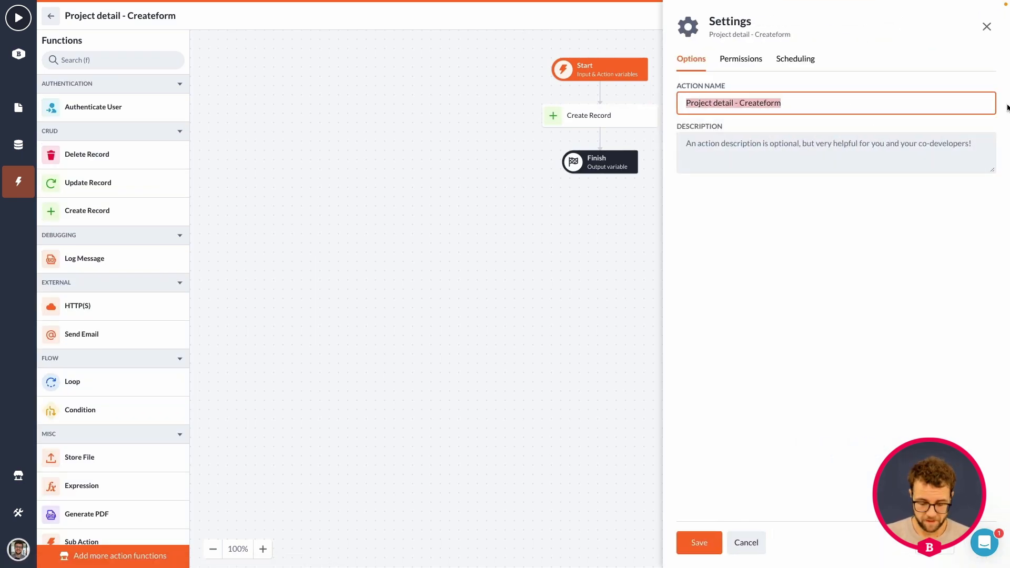
type("Reply to project comment -")
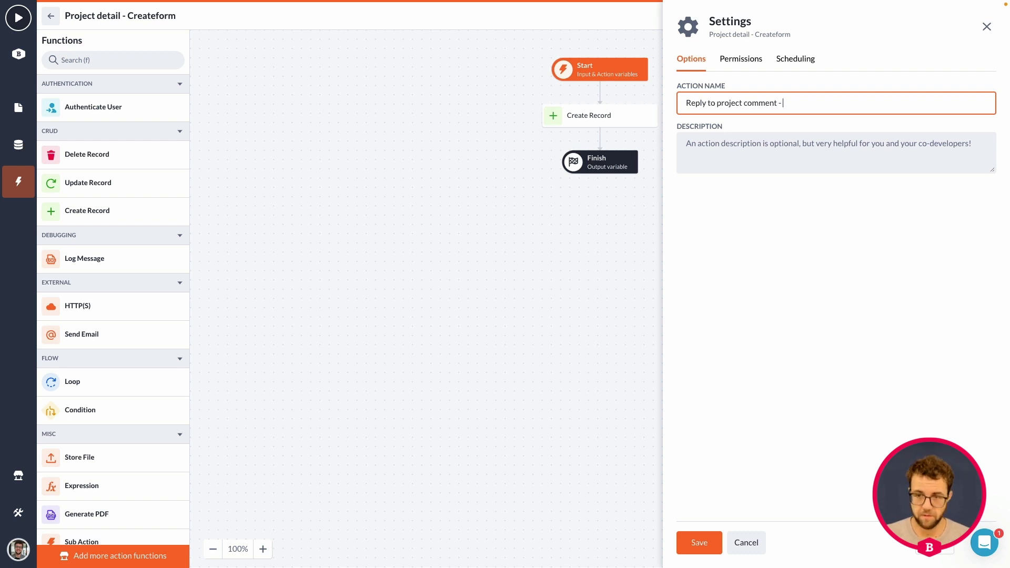
Allow the webuser role to perform the action and save its settings
left_click(745, 62)
left_click(858, 249)
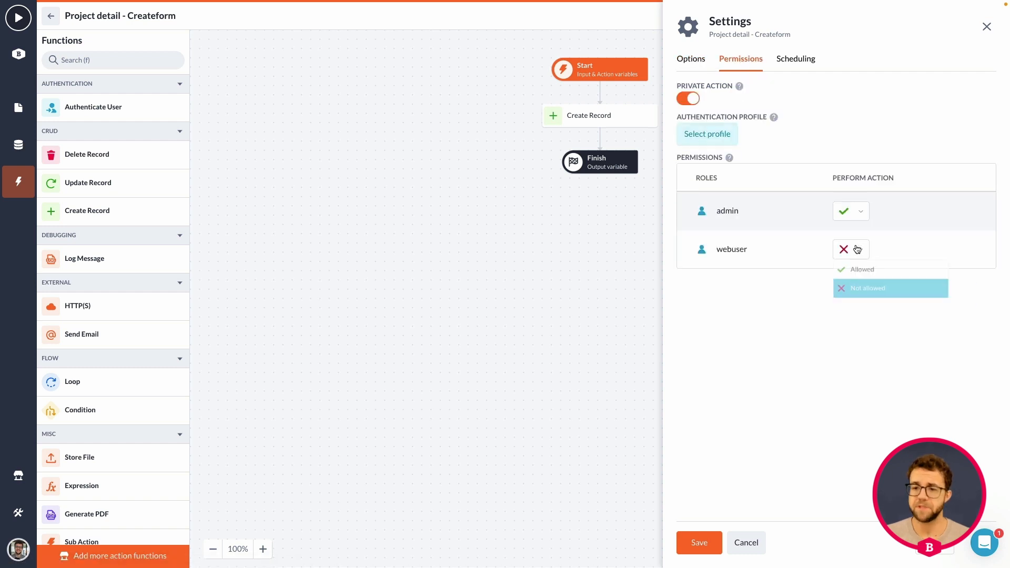
left_click(871, 269)
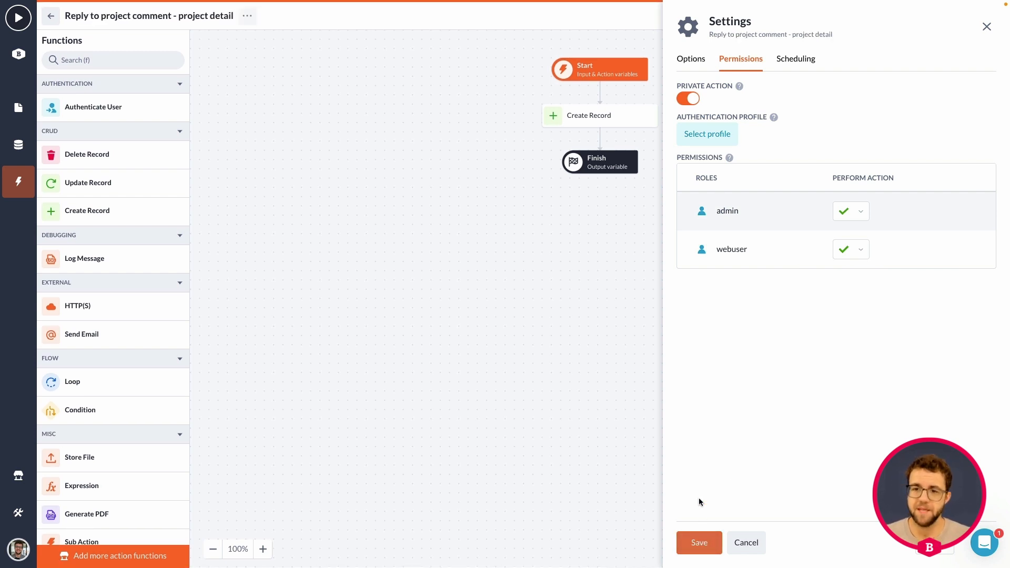
left_click(699, 542)
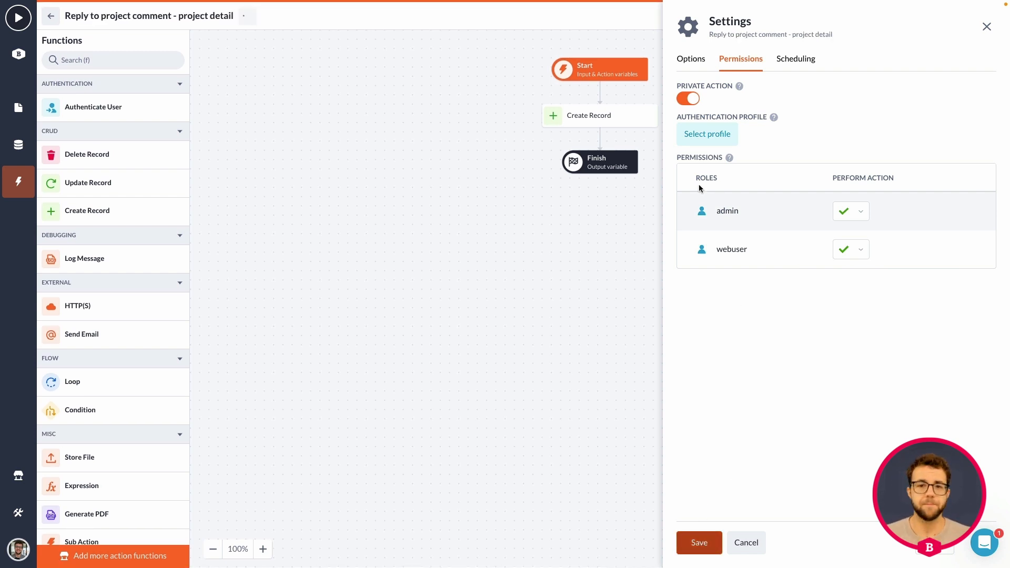
Define a Record action variable named existing_comment on the Start step, using the Comment model
left_click(600, 71)
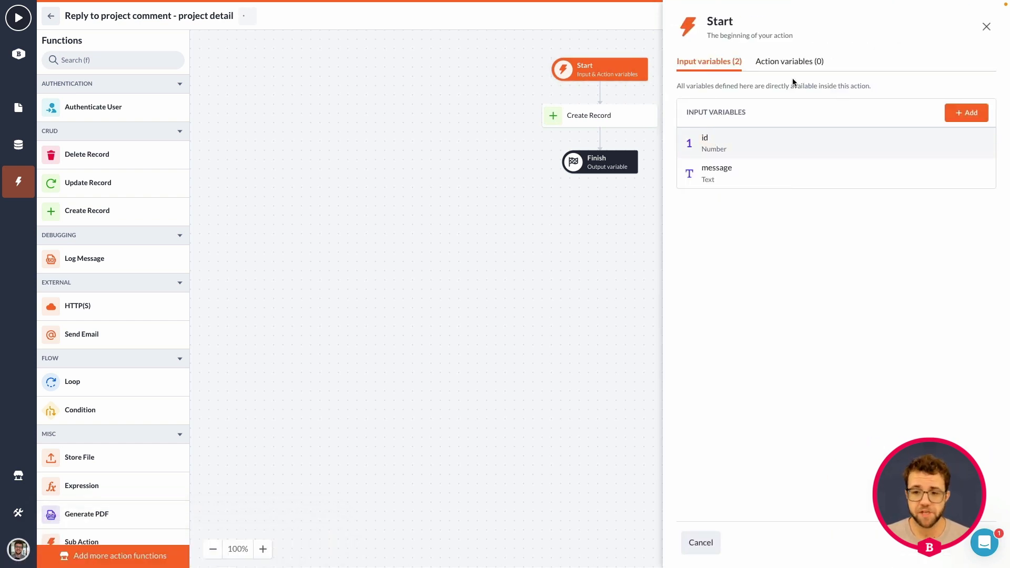
left_click(781, 70)
left_click(977, 118)
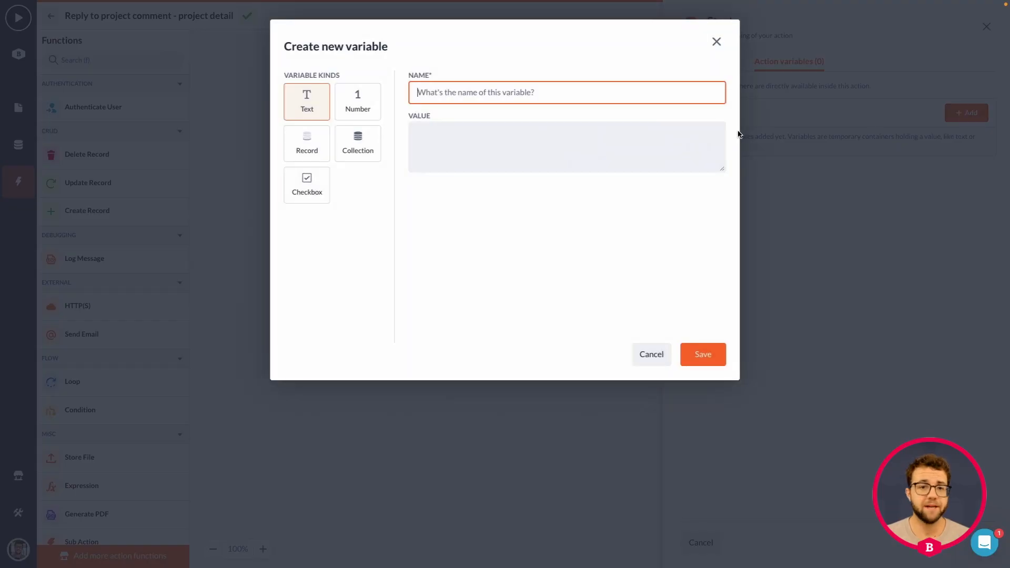
left_click(303, 146)
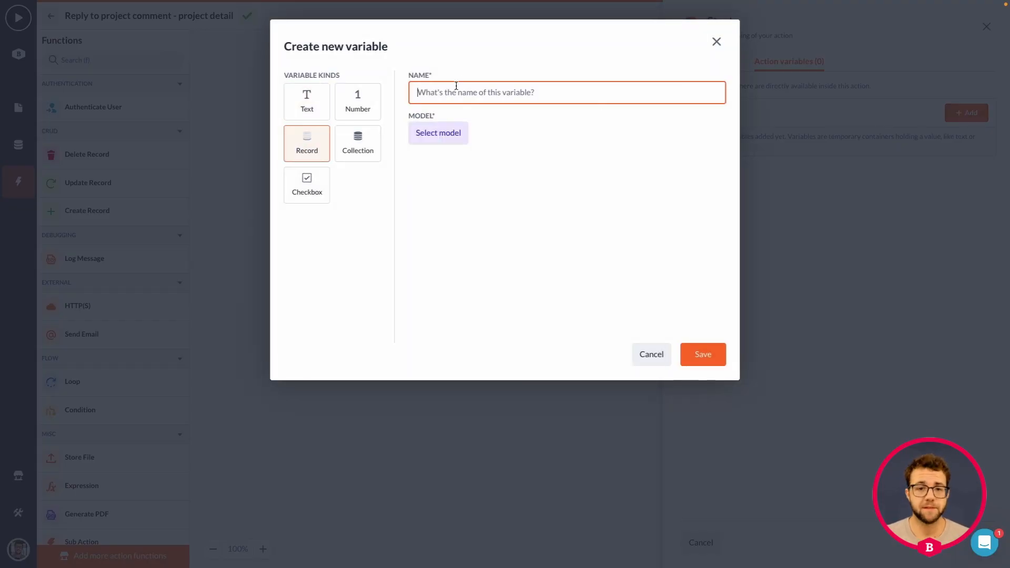
left_click(461, 89)
type("existing_comment")
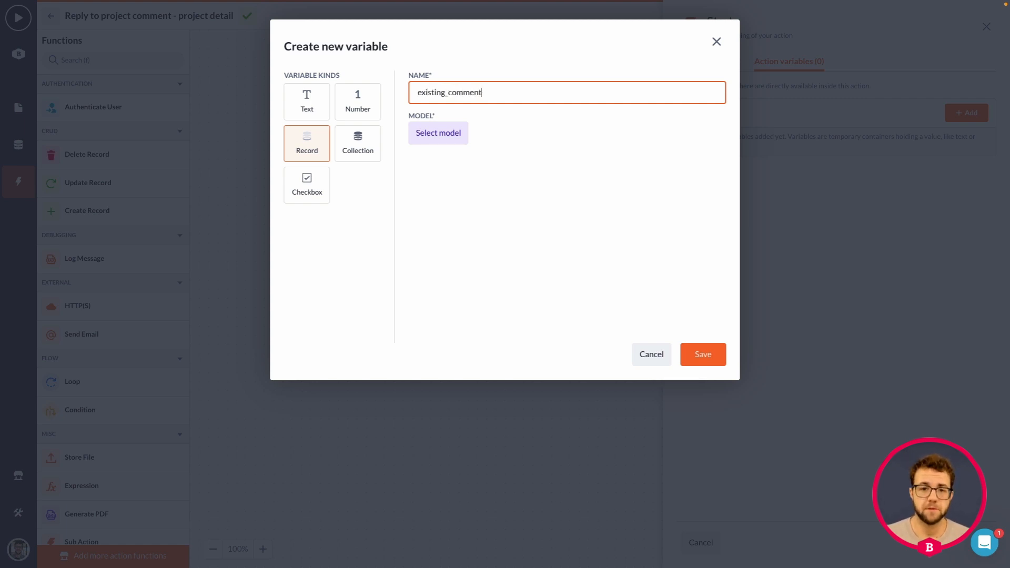
left_click(439, 135)
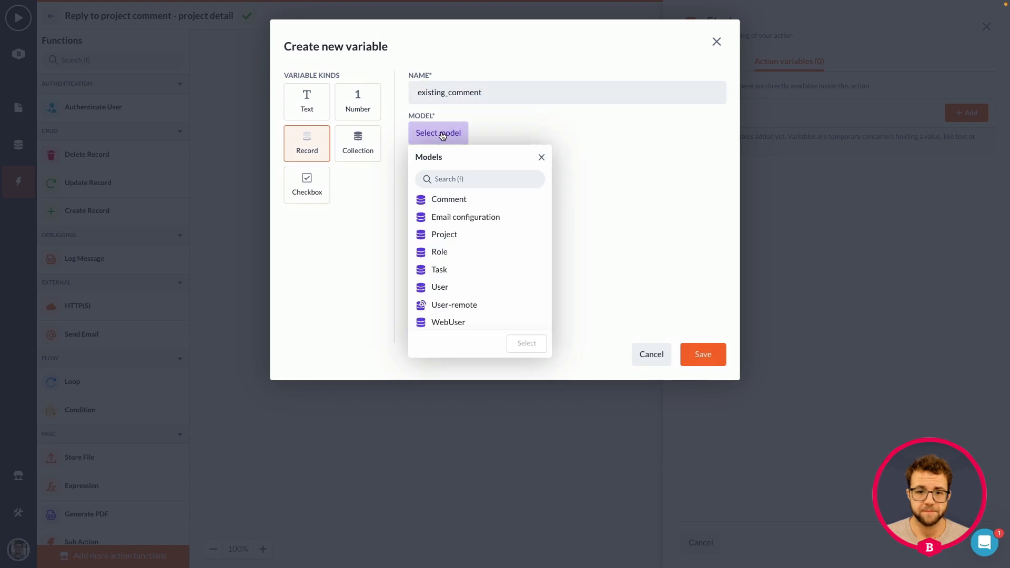
left_click(463, 198)
left_click(527, 344)
Filter the existing_comment variable so the comment's Id equals the id input variable, and save the variable
left_click(458, 173)
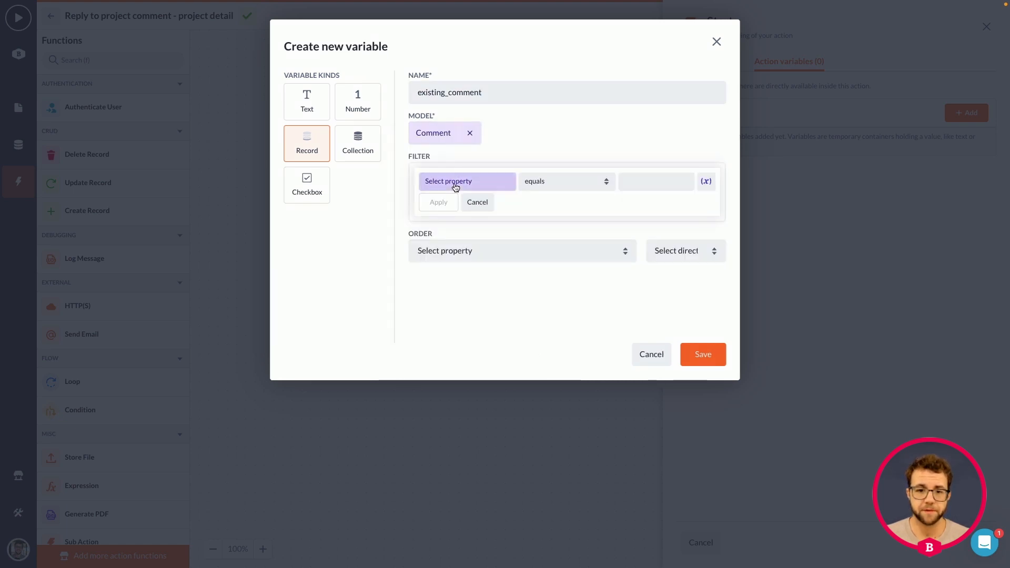
left_click(457, 185)
left_click(460, 320)
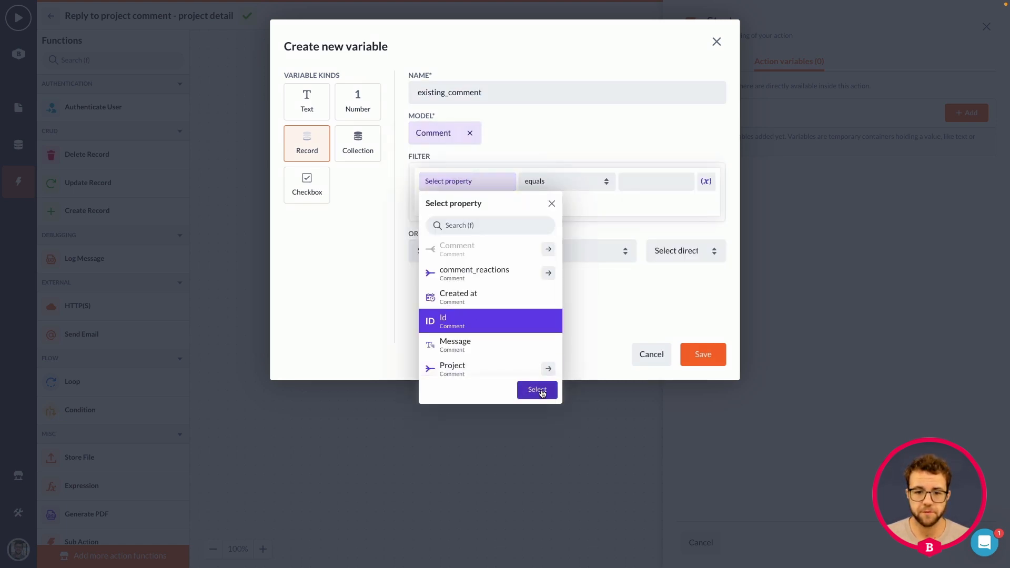
left_click(537, 390)
left_click(706, 181)
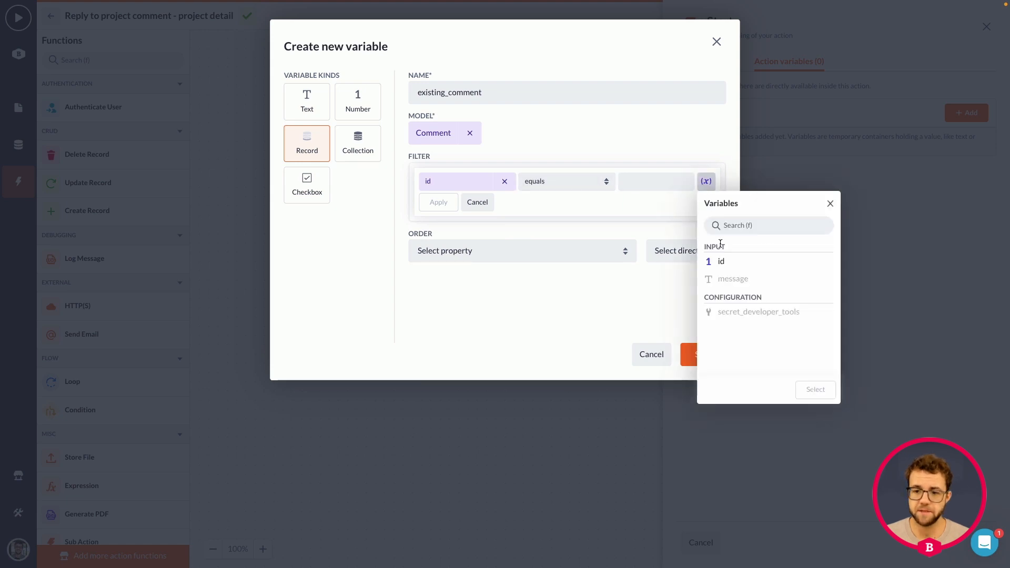
left_click(722, 261)
left_click(815, 390)
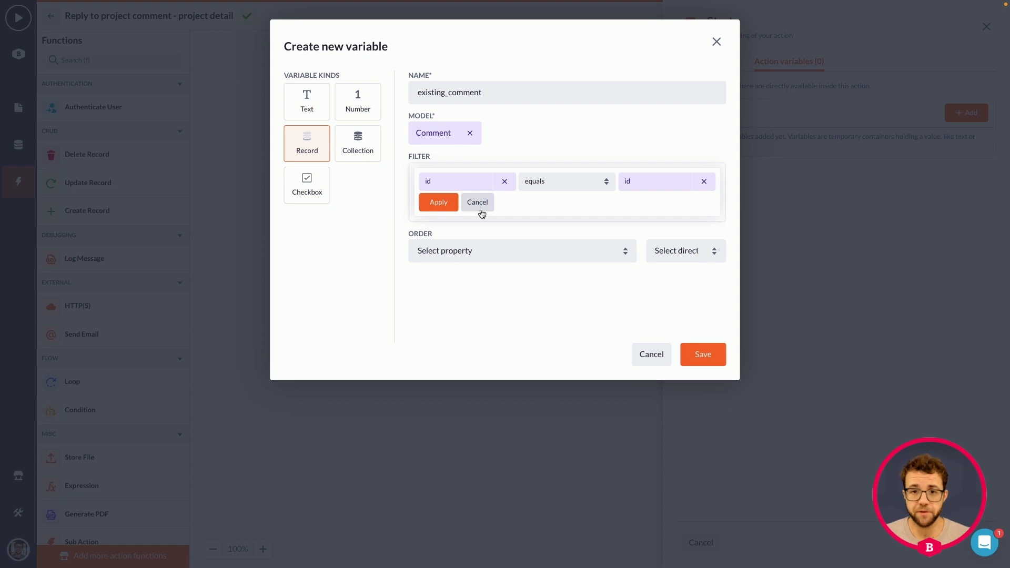
left_click(436, 202)
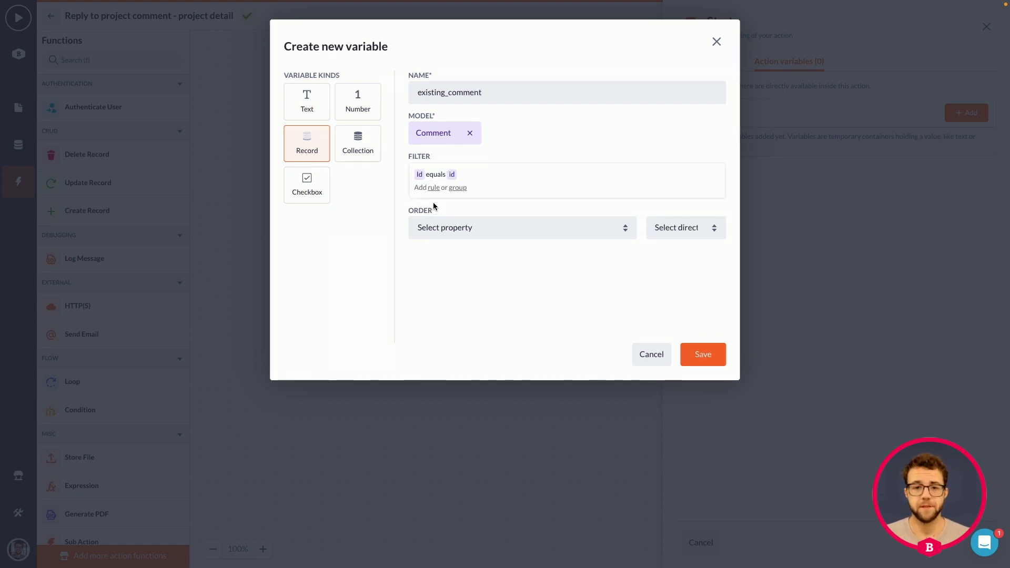
left_click(704, 354)
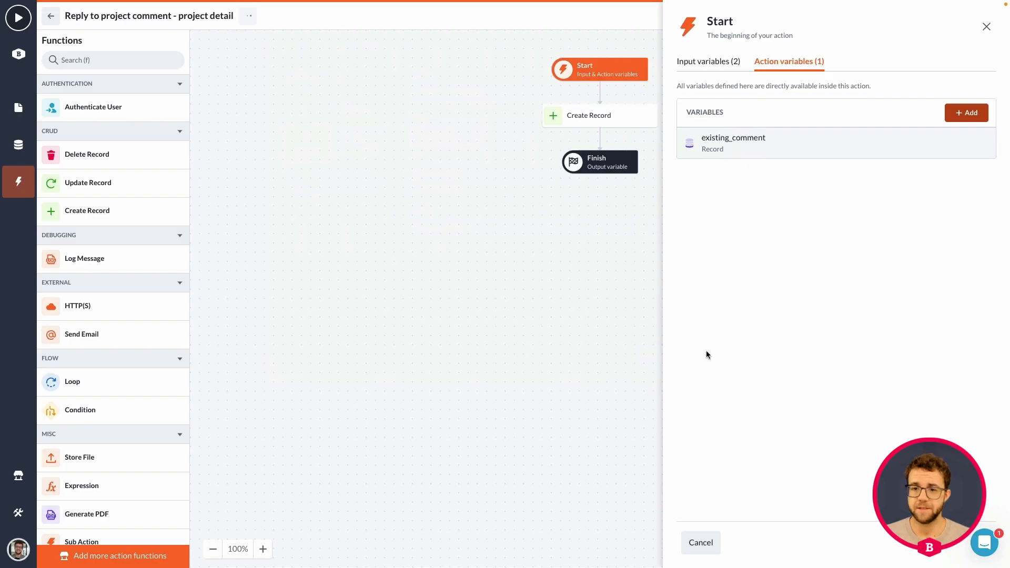
left_click(701, 542)
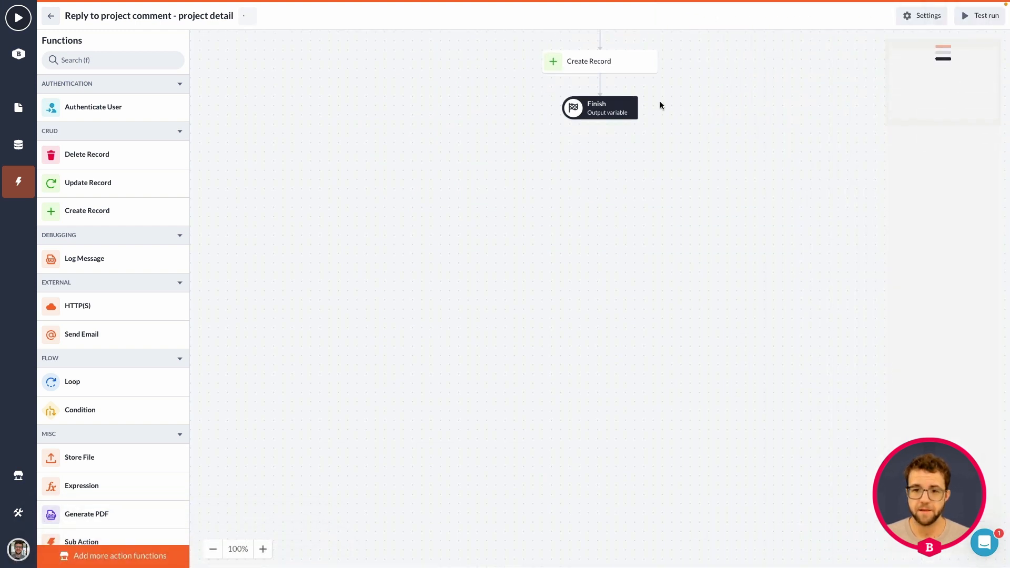
Add a value mapping for the comment_reactions property to the action's Create Record step
left_click(612, 109)
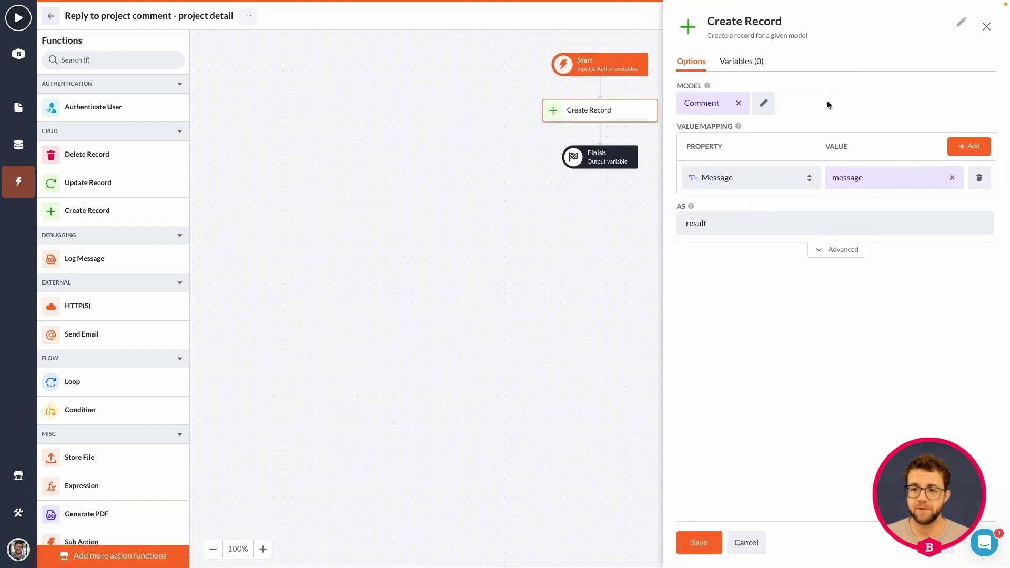
left_click(972, 146)
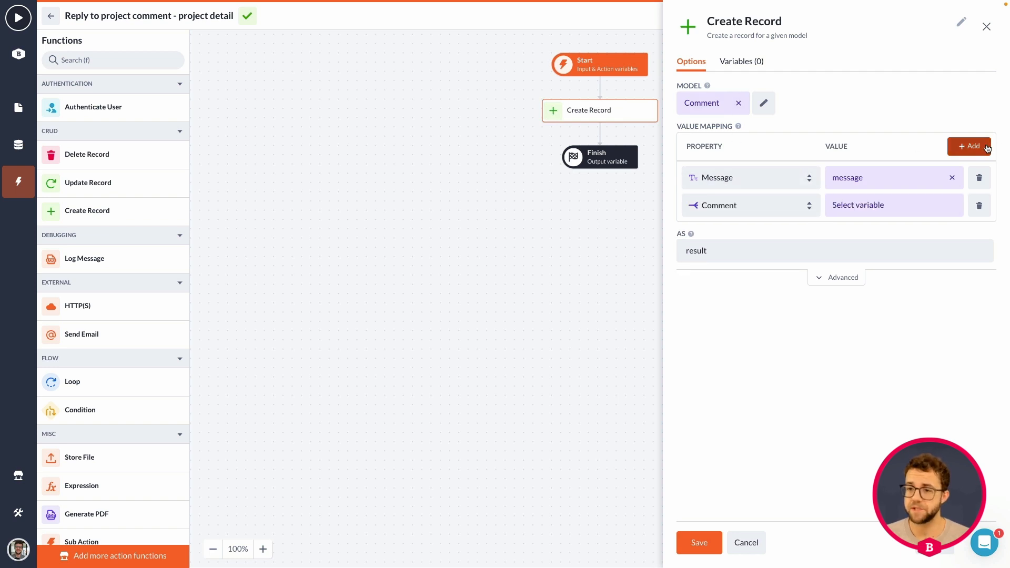
left_click(756, 206)
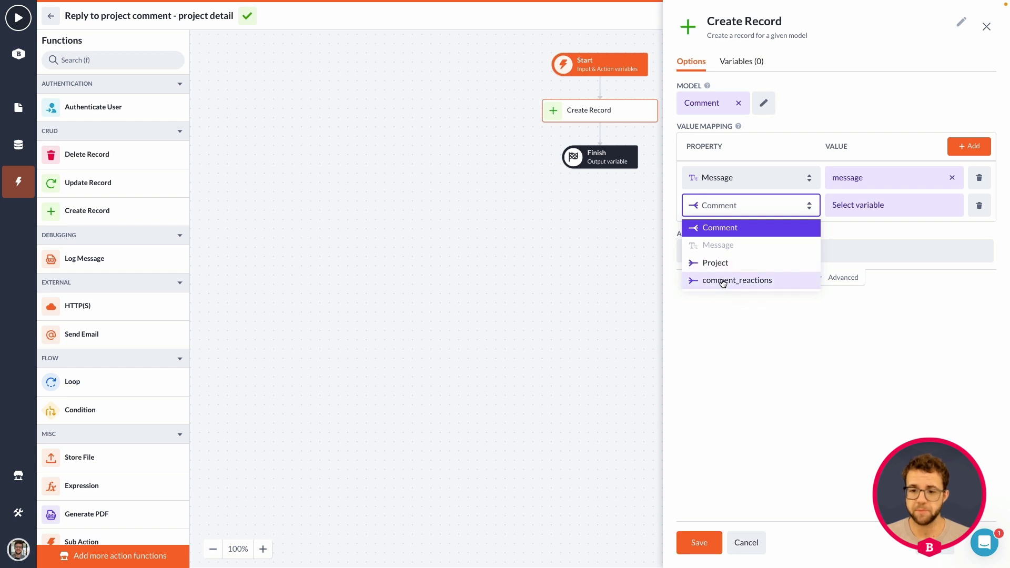
left_click(740, 334)
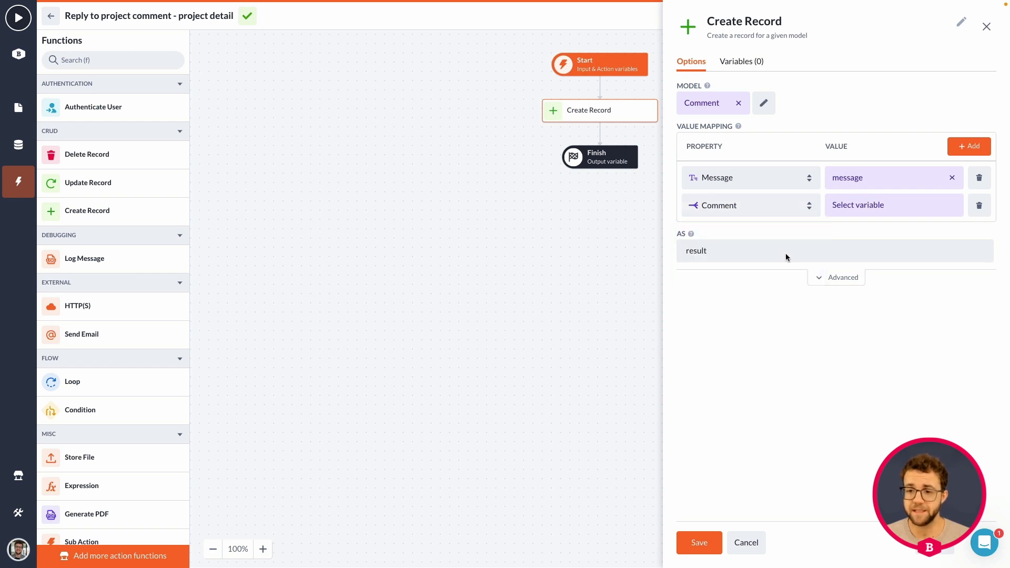
left_click(887, 203)
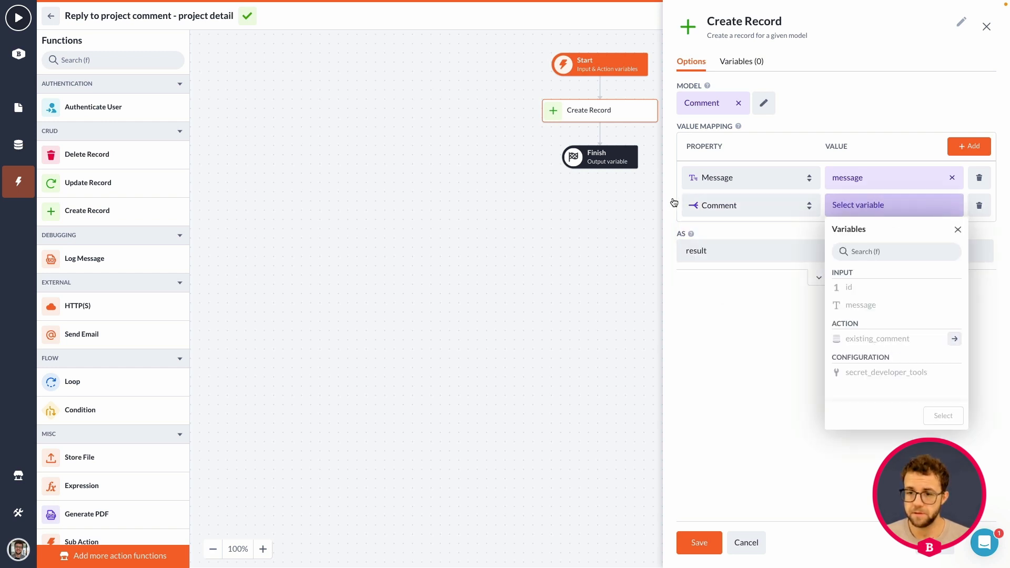
left_click(730, 205)
left_click(733, 205)
left_click(730, 281)
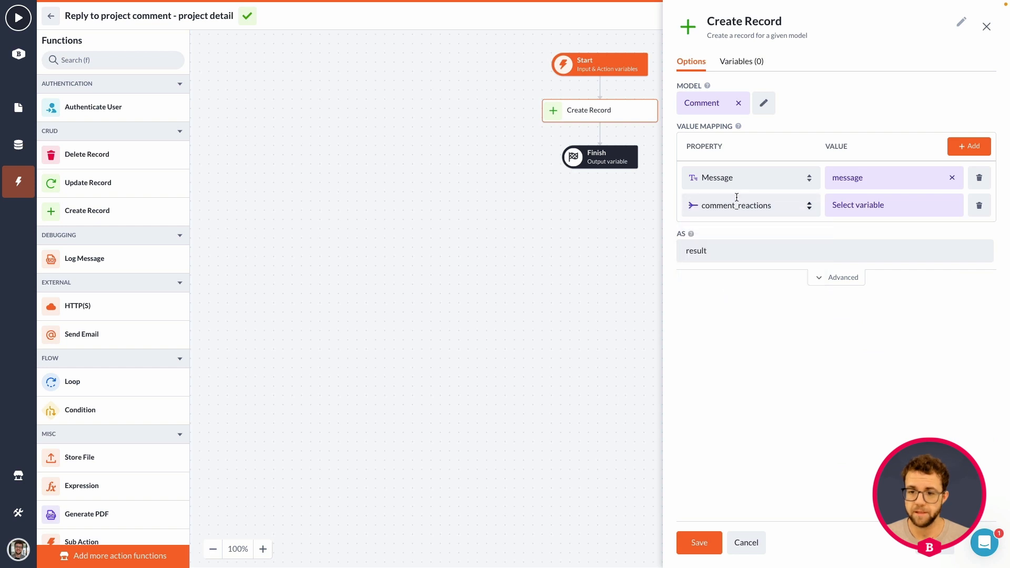
Map the existing_comment variable to the comment_reactions property and save the Create Record step
left_click(861, 209)
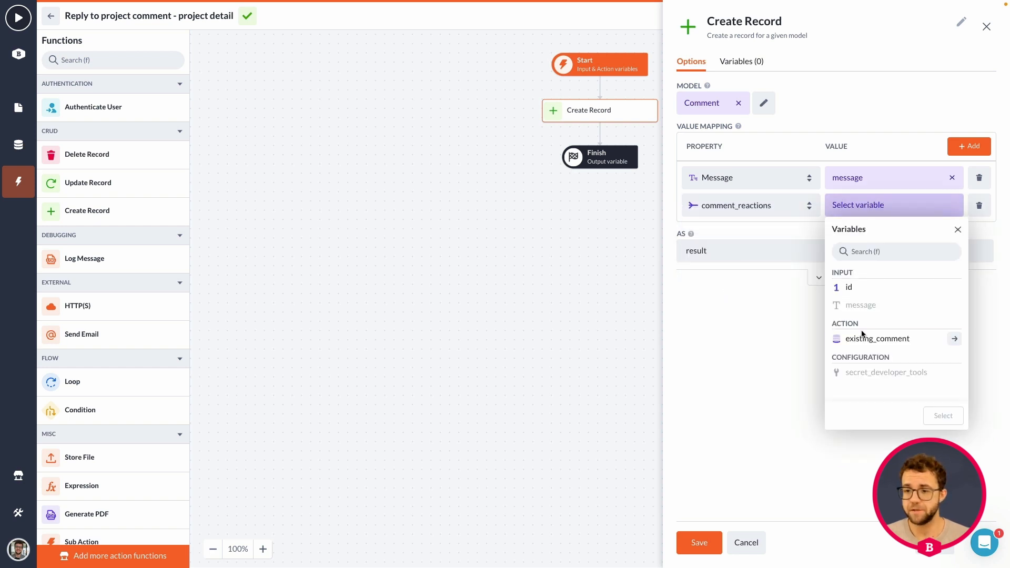
left_click(874, 339)
left_click(945, 417)
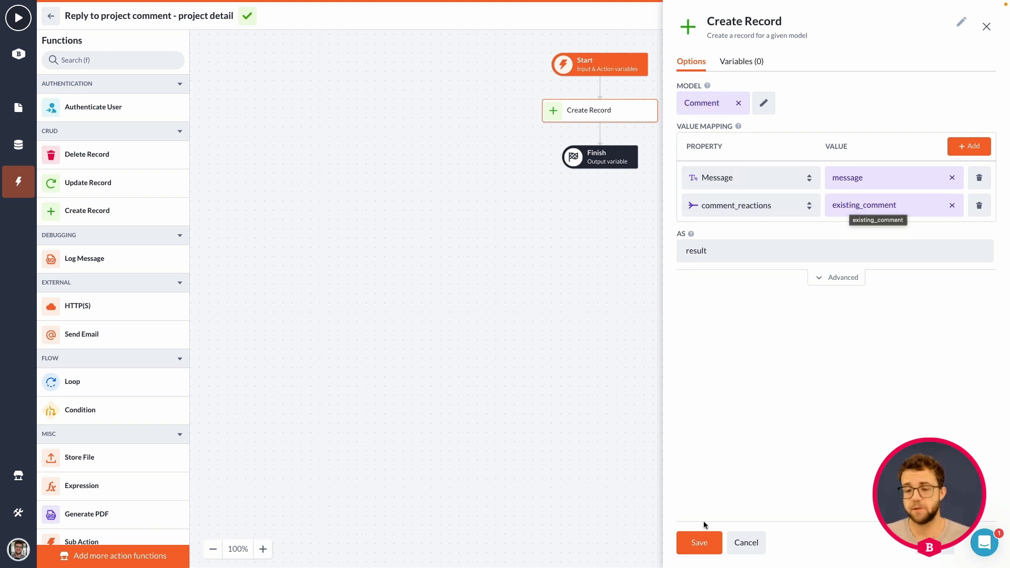
left_click(702, 543)
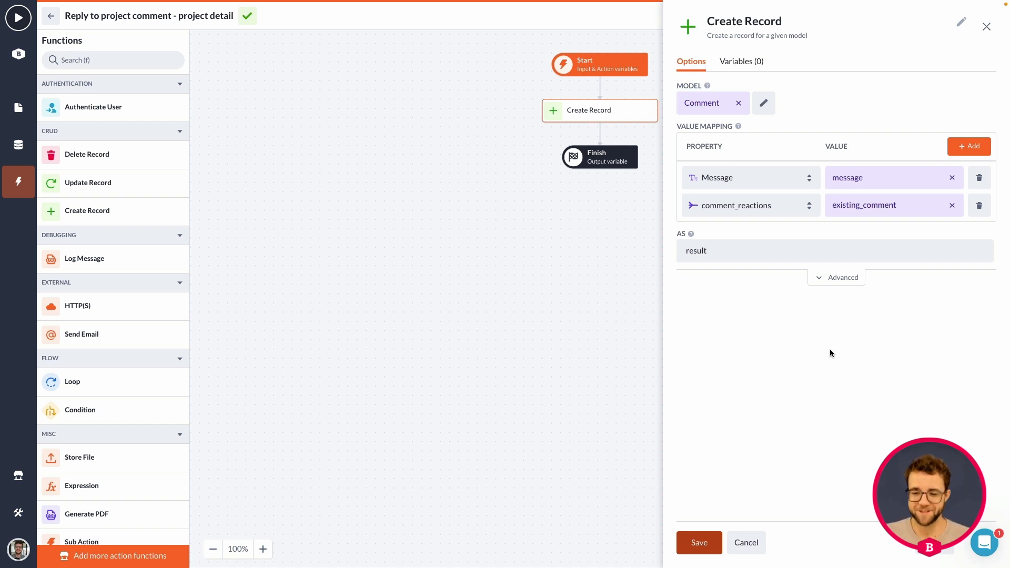
left_click(746, 542)
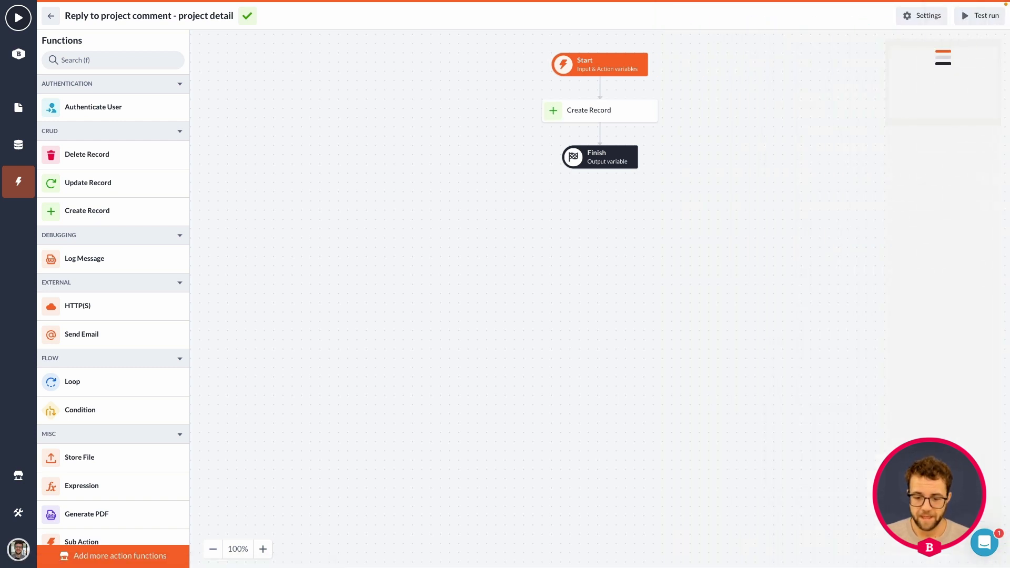
Return to the Project detail page and open the interactions of the Create Form inside the Reply dialog
left_click(51, 14)
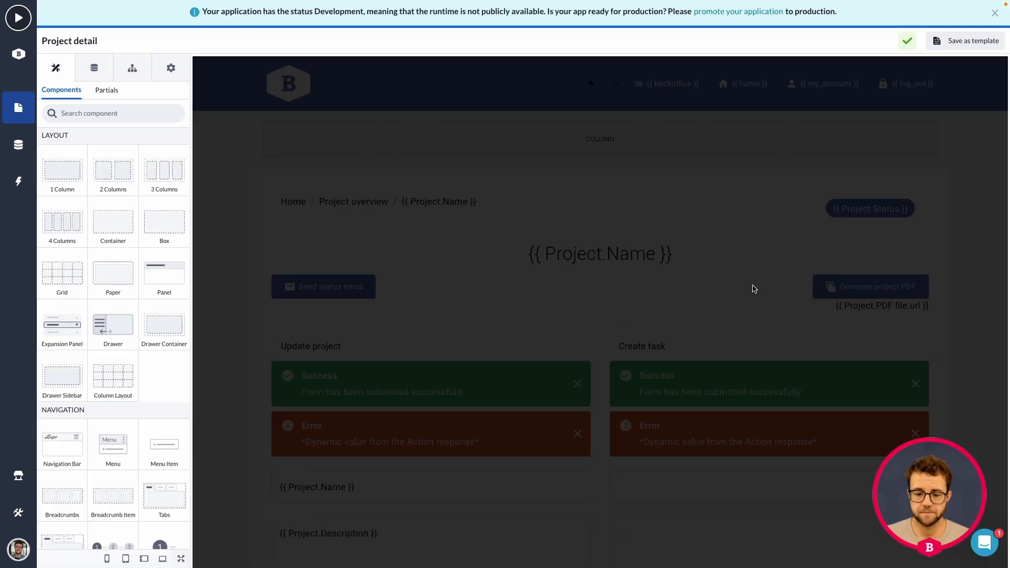
scroll(747, 300, "down", 8)
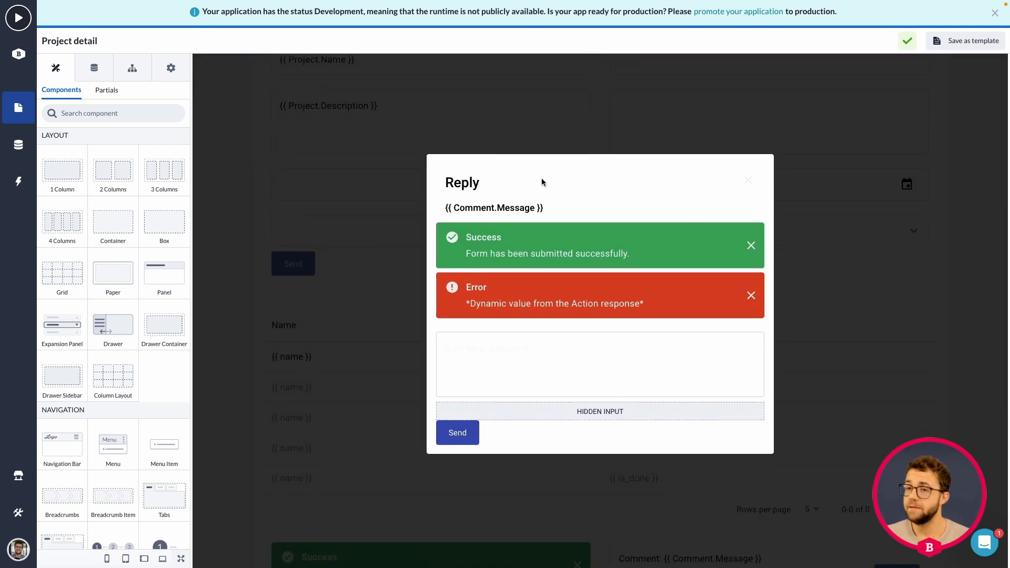
left_click(554, 201)
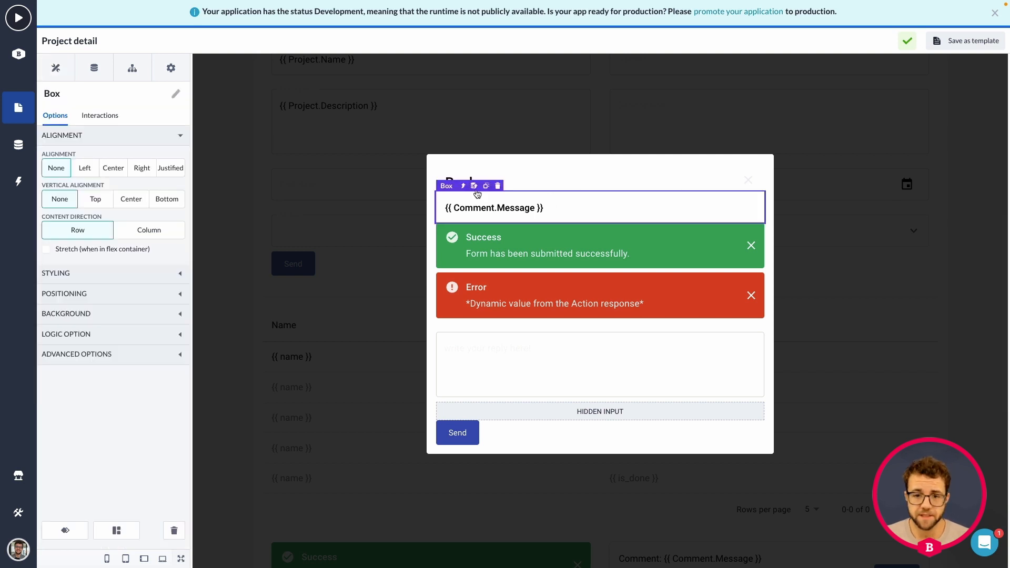
left_click(464, 183)
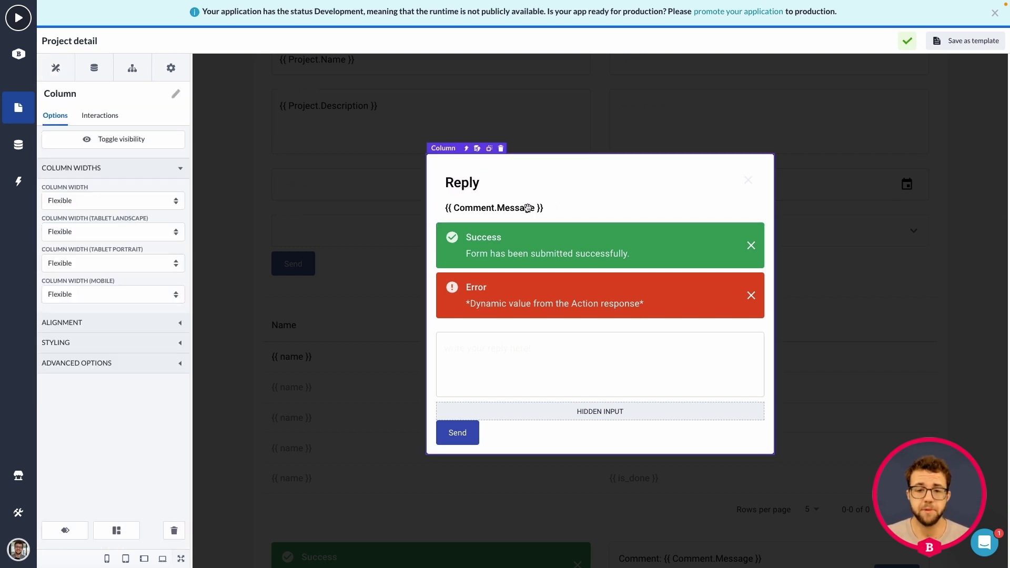
left_click(498, 238)
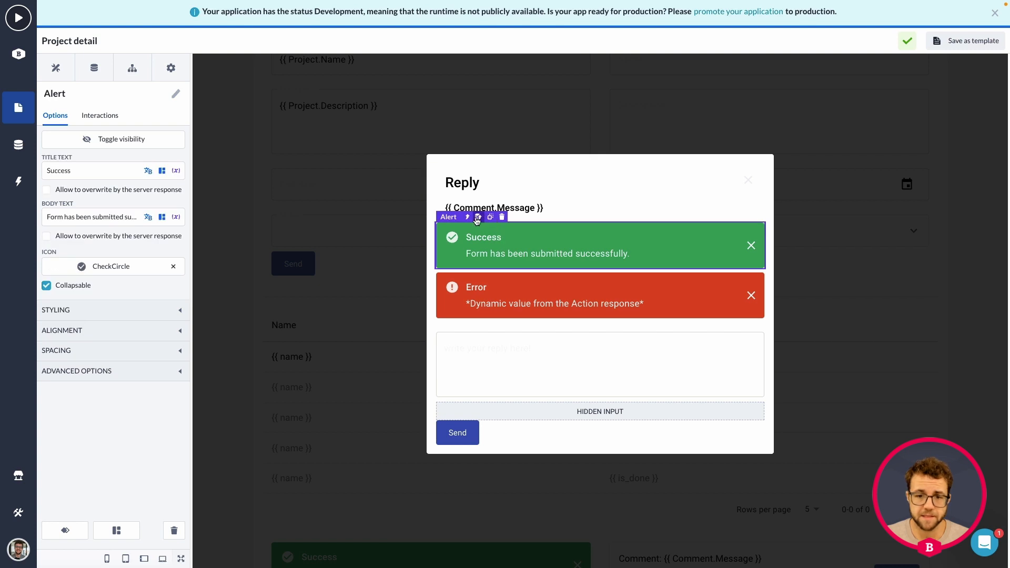
left_click(467, 217)
left_click(100, 116)
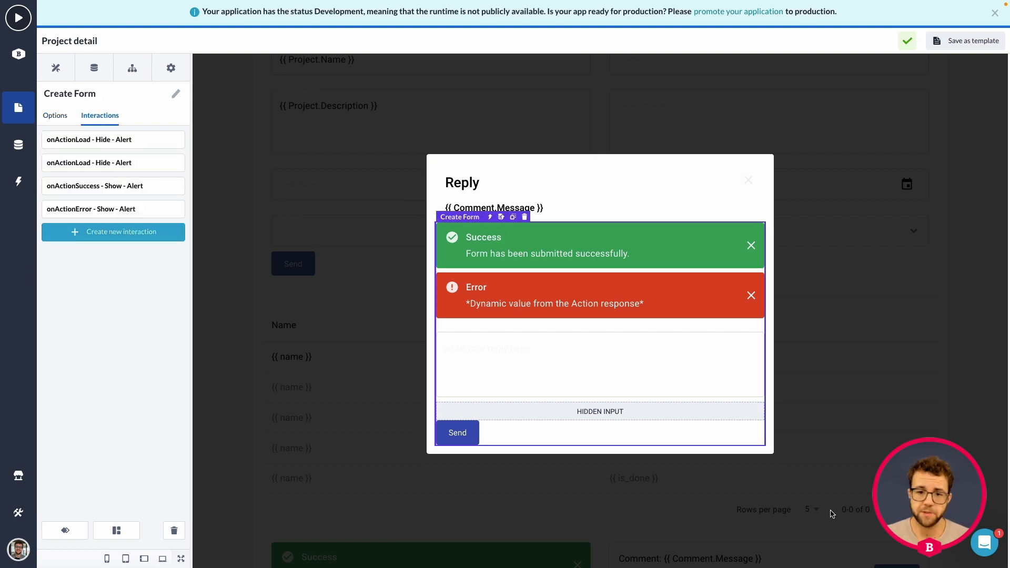
Create a form interaction that hides the Dialog on onActionSuccess, and save it
left_click(135, 237)
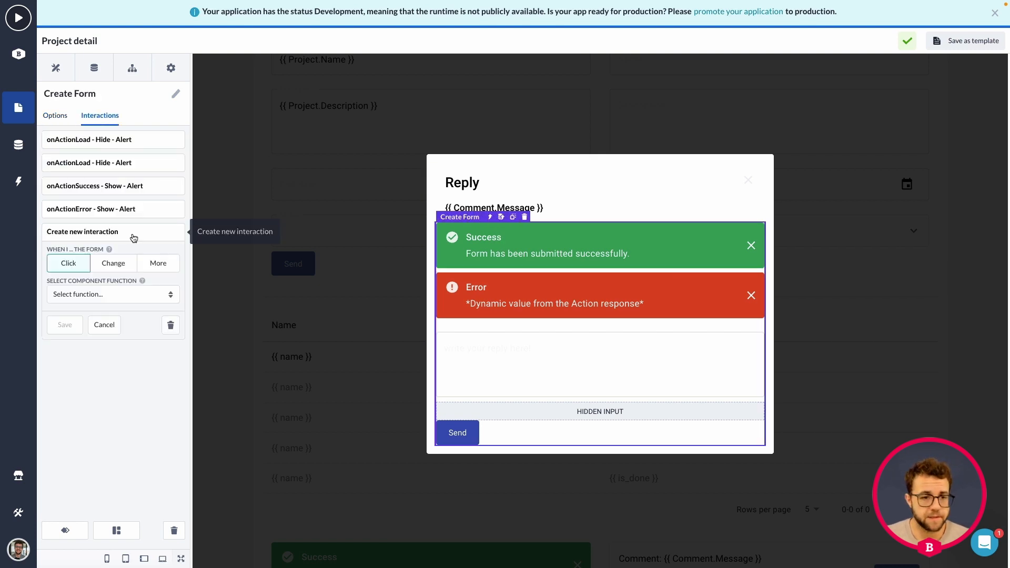
left_click(157, 264)
left_click(108, 286)
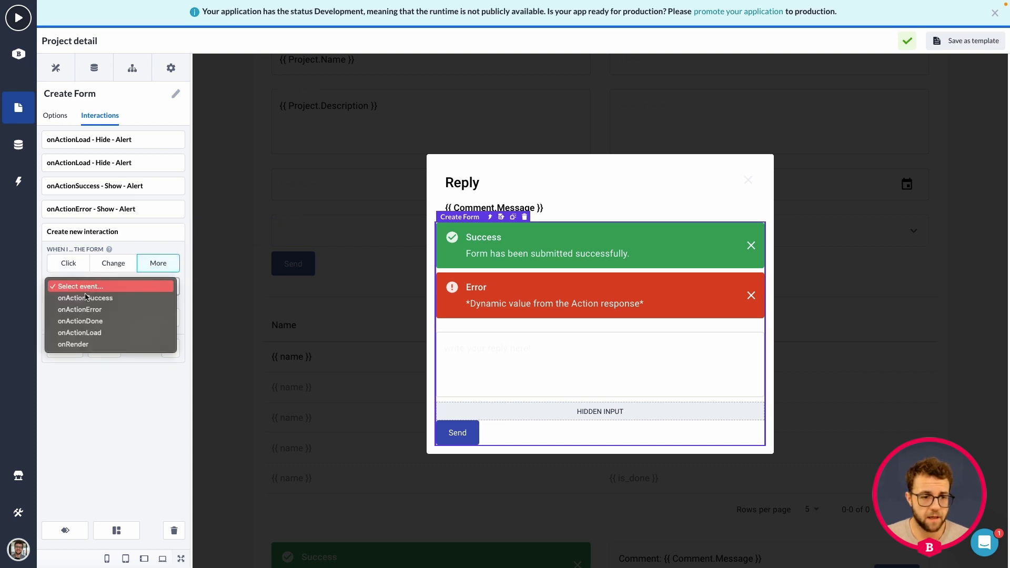
left_click(87, 295)
left_click(81, 318)
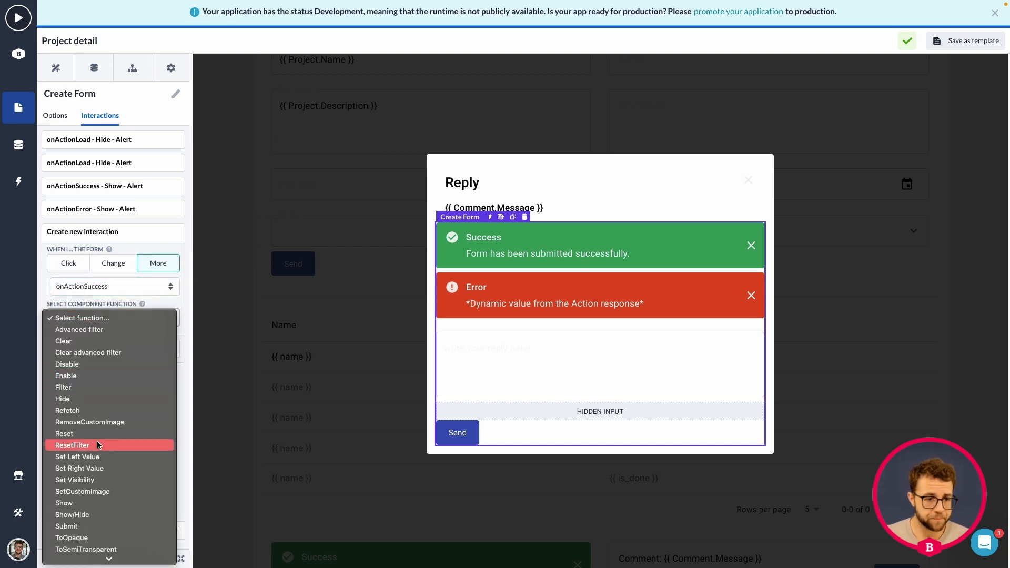
scroll(90, 474, "down", 2)
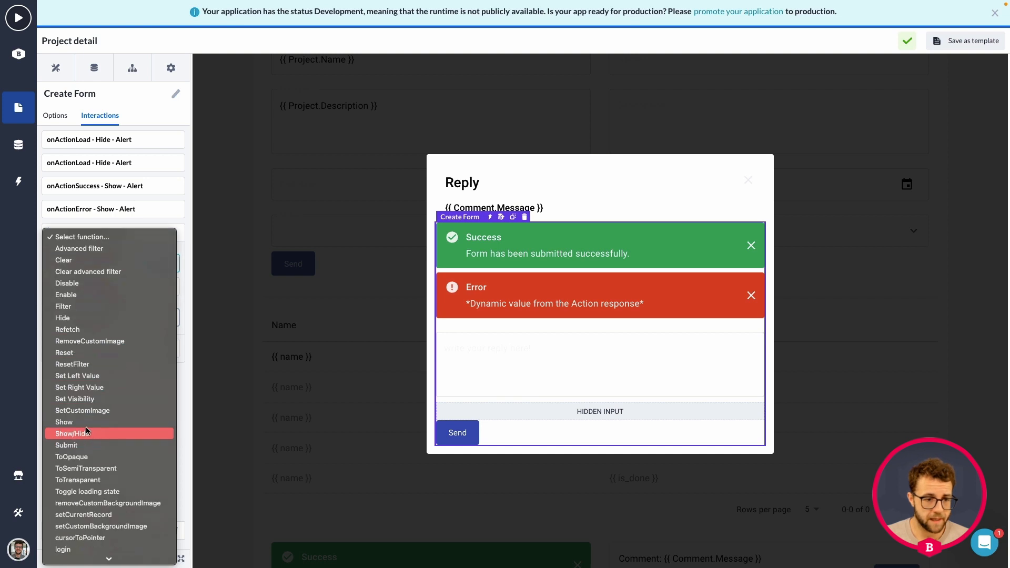
left_click(79, 319)
left_click(86, 348)
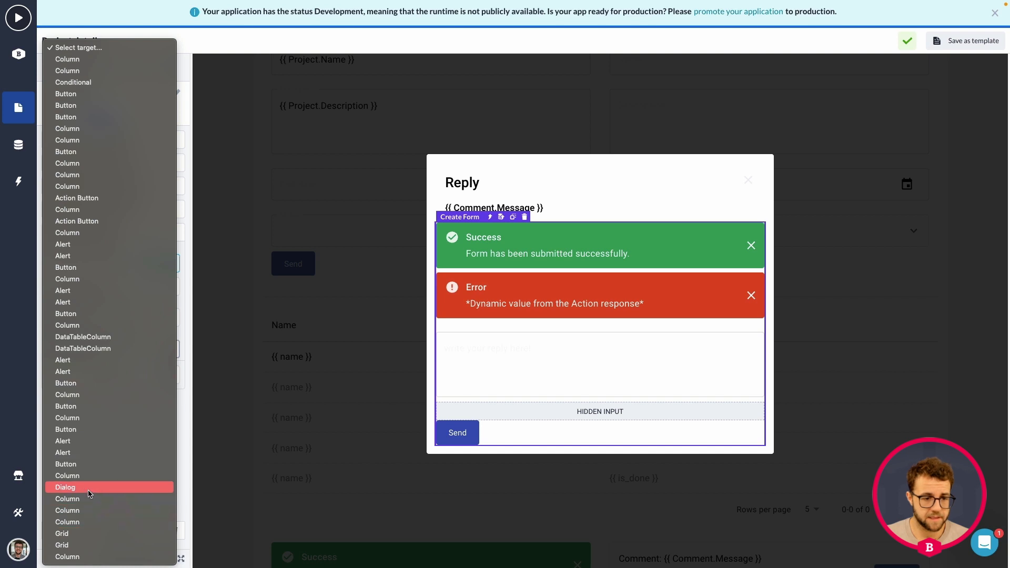
left_click(88, 493)
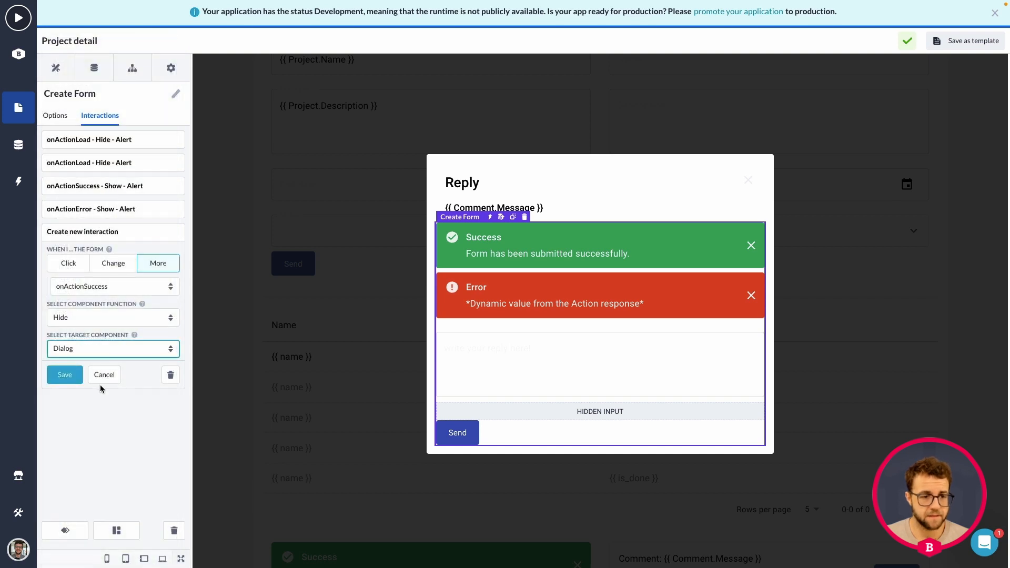
left_click(63, 377)
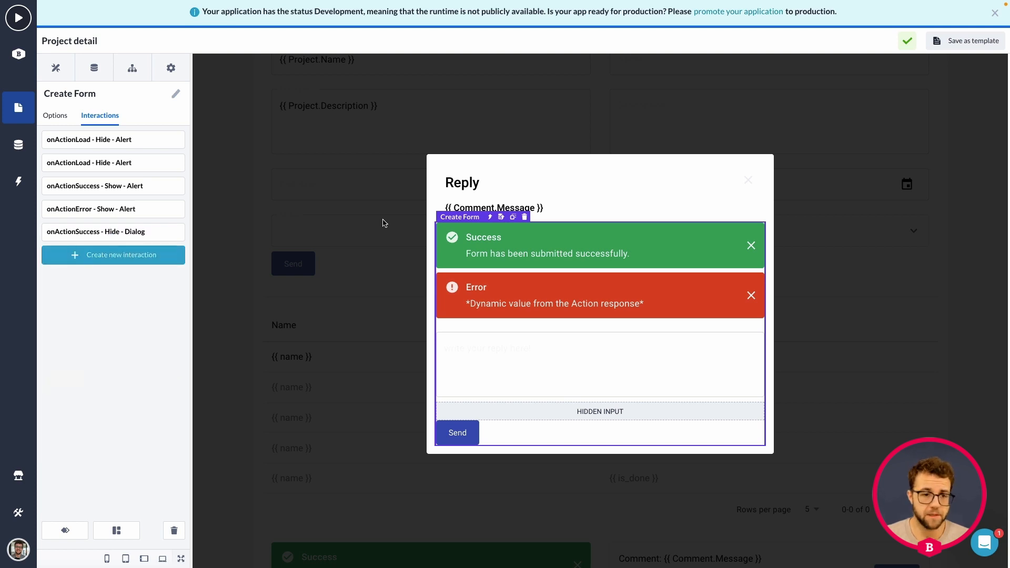
Rename the reply form's dialog component to "Comment Dialog"
left_click(372, 185)
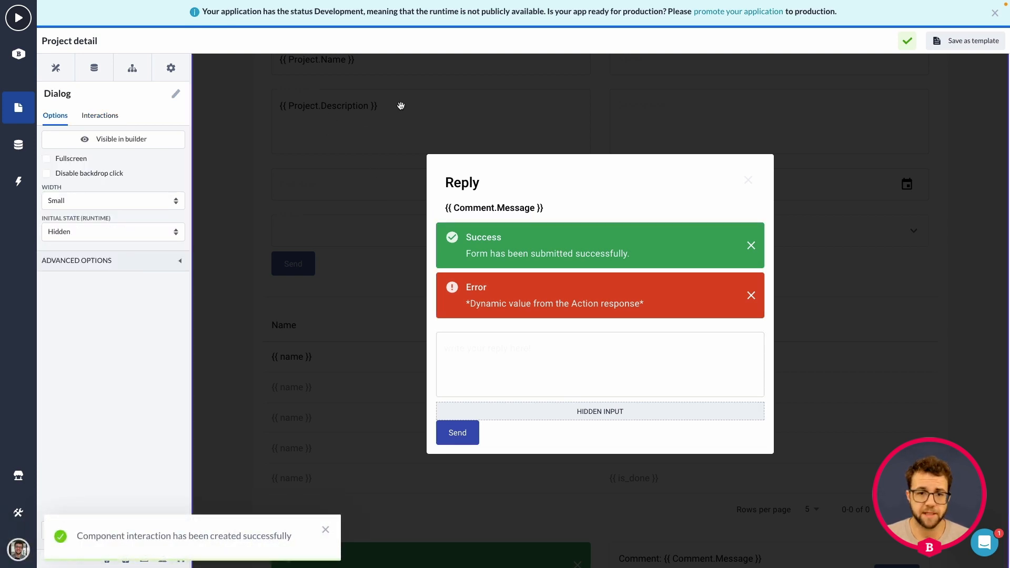
left_click(175, 93)
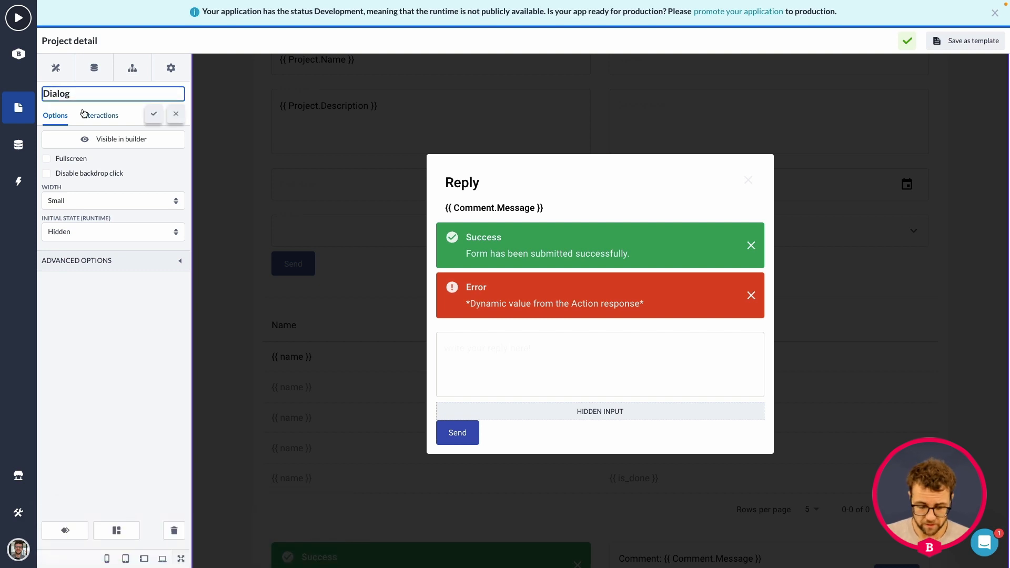
type("Comment")
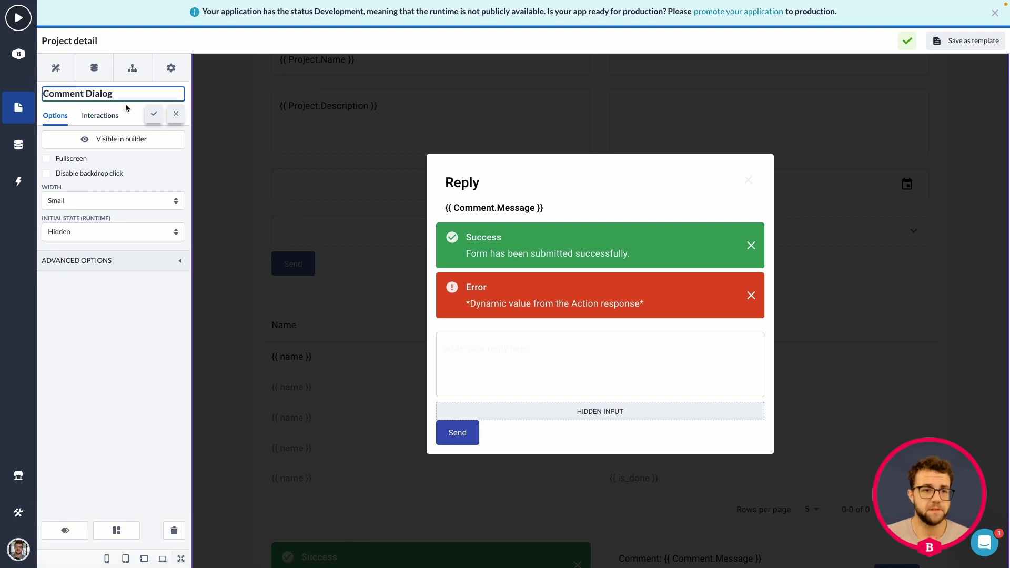
left_click(154, 113)
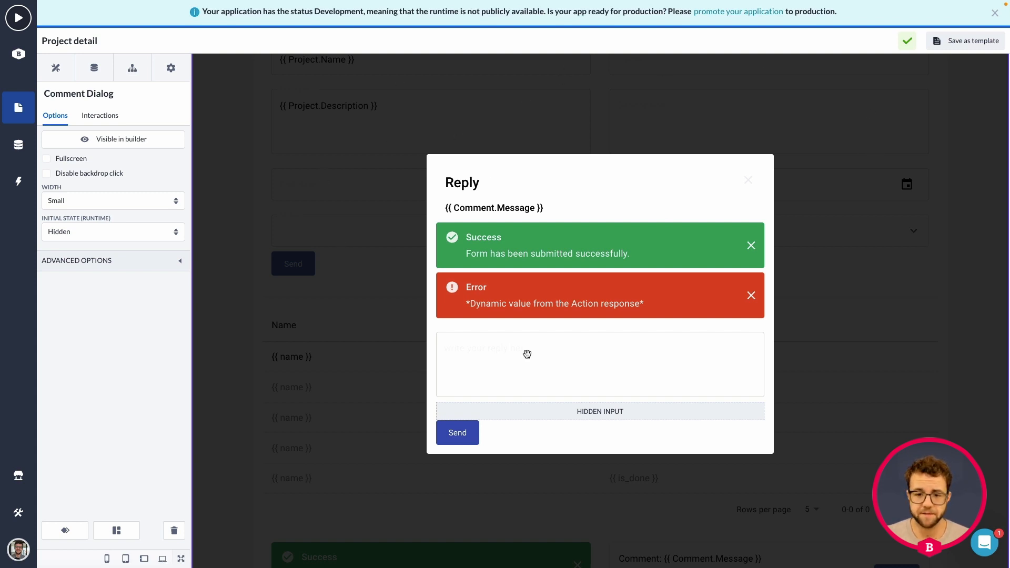
Check the target component of the reply form's onActionSuccess Hide interaction, leaving it without changes
left_click(480, 325)
left_click(509, 318)
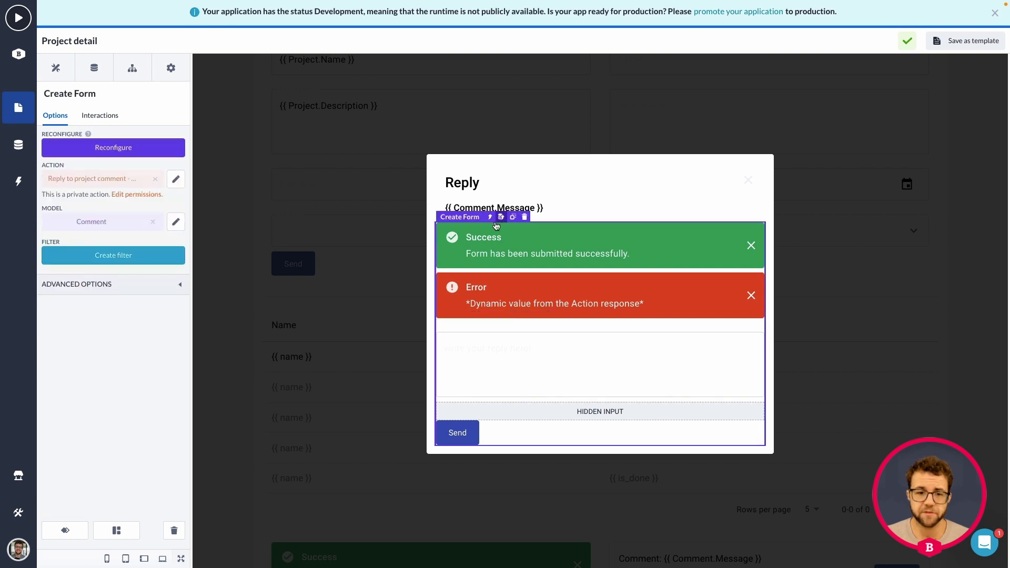
left_click(102, 116)
left_click(158, 240)
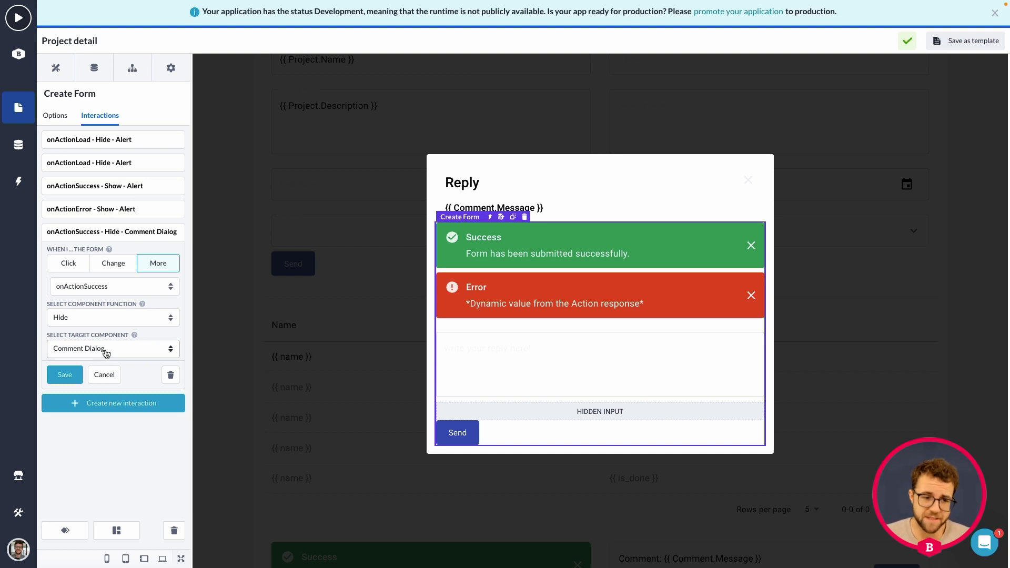
left_click(108, 377)
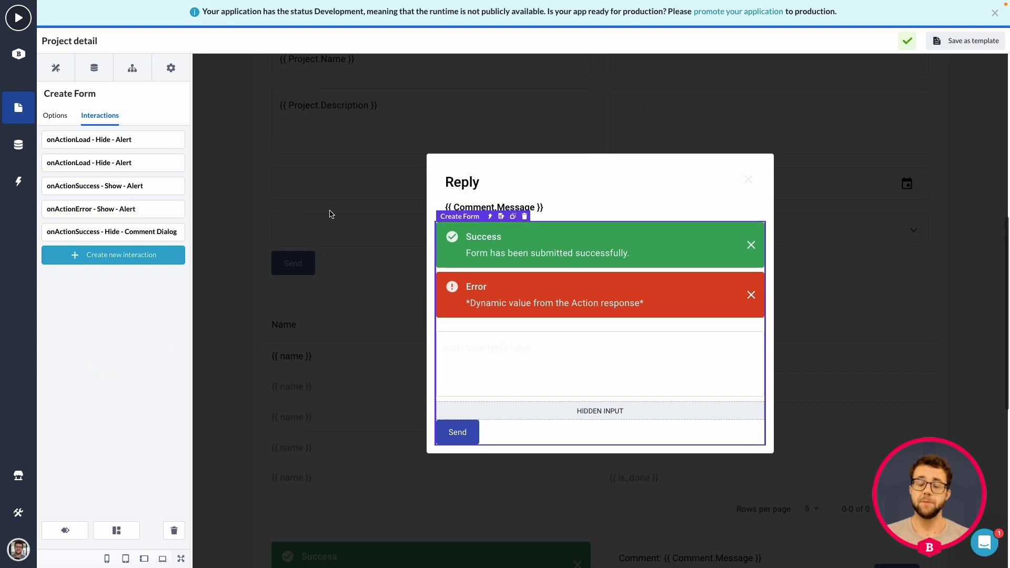
Turn off the Comment Dialog's visibility in the builder
scroll(331, 205, "down", 1)
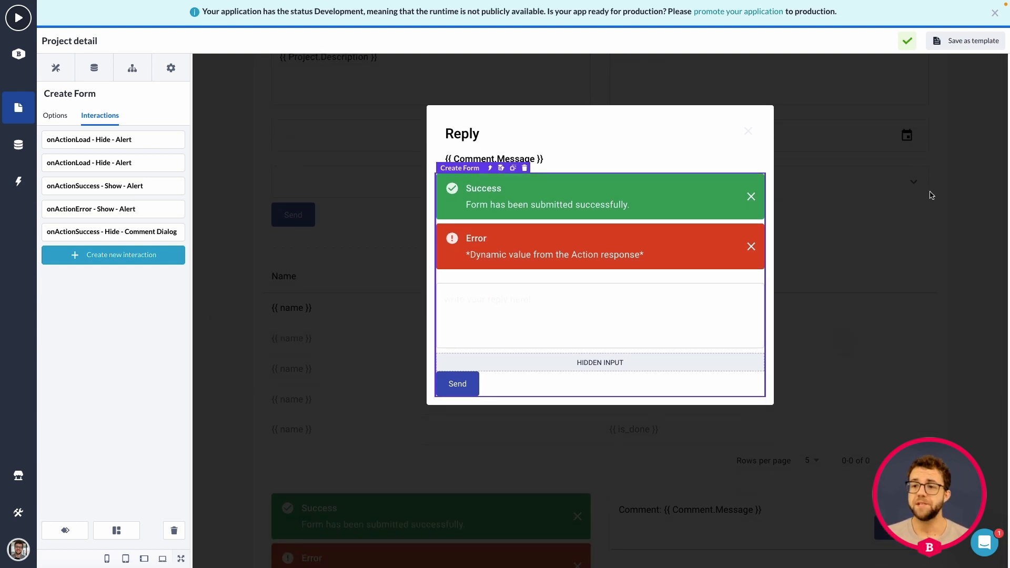
left_click(919, 155)
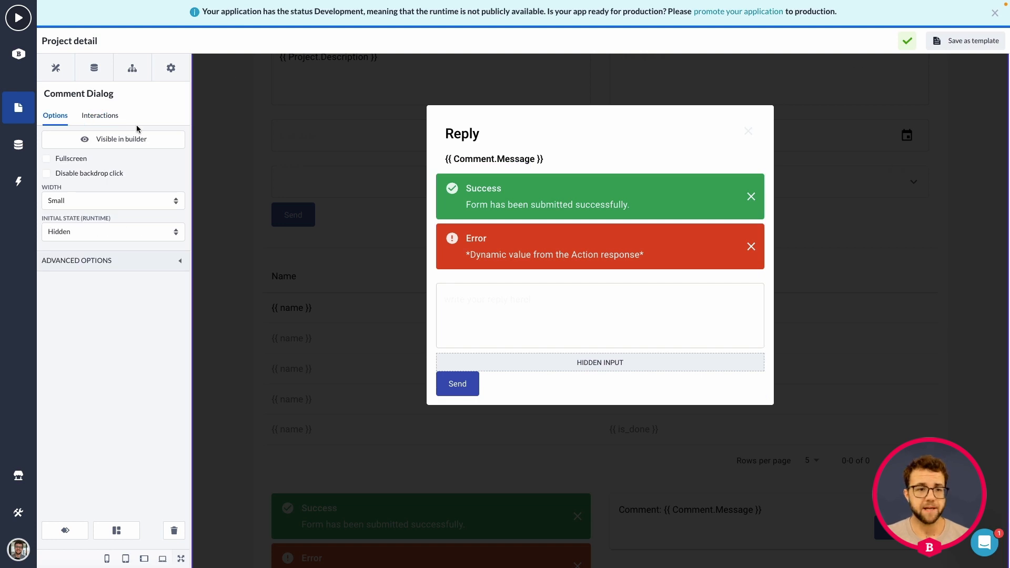
left_click(98, 142)
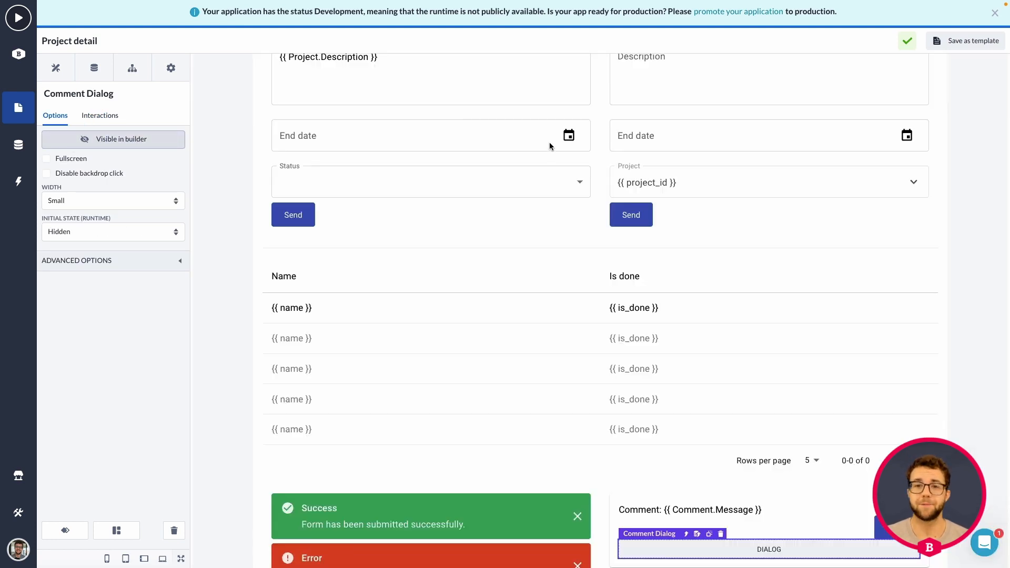
Create and save a Click interaction on the comment card's Reply button that runs Show/Hide on the Comment Dialog
scroll(619, 198, "down", 5)
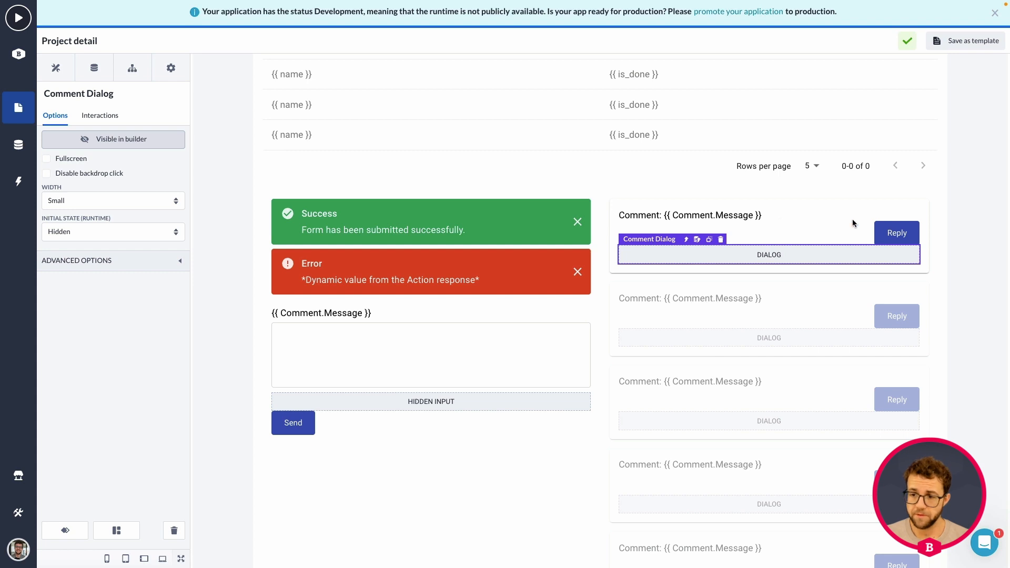
left_click(894, 232)
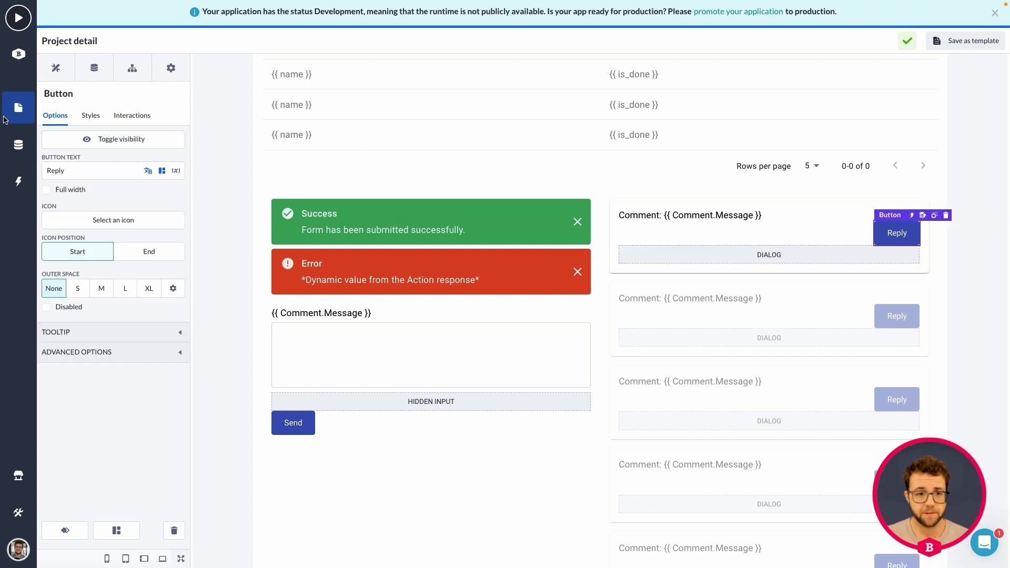
left_click(120, 117)
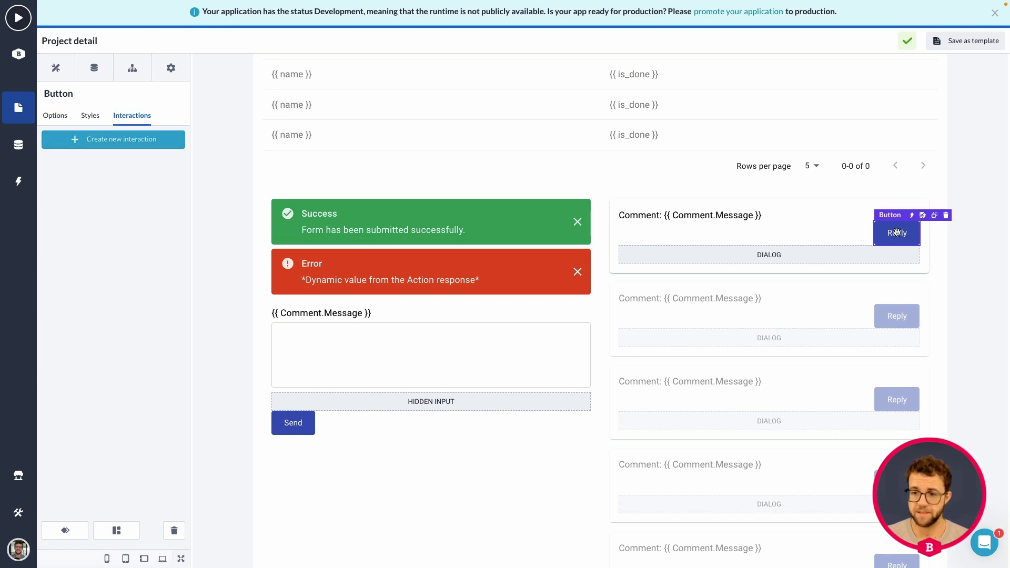
left_click(114, 136)
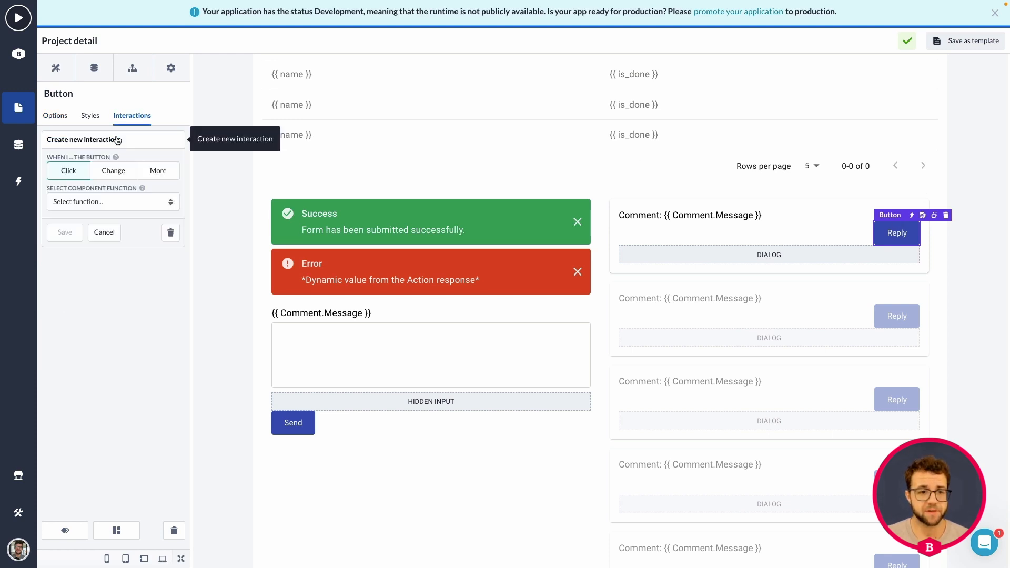
left_click(82, 202)
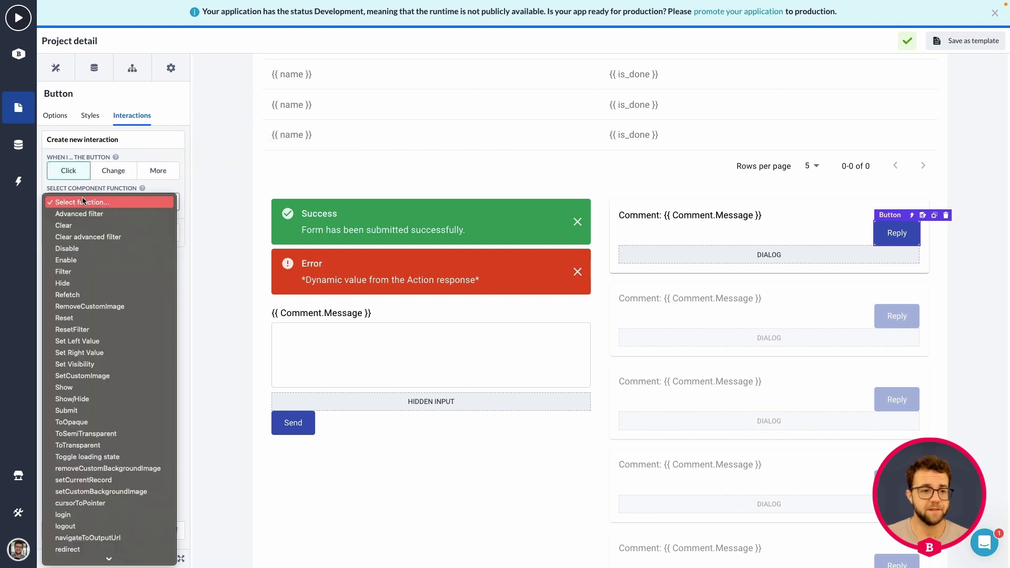
left_click(87, 401)
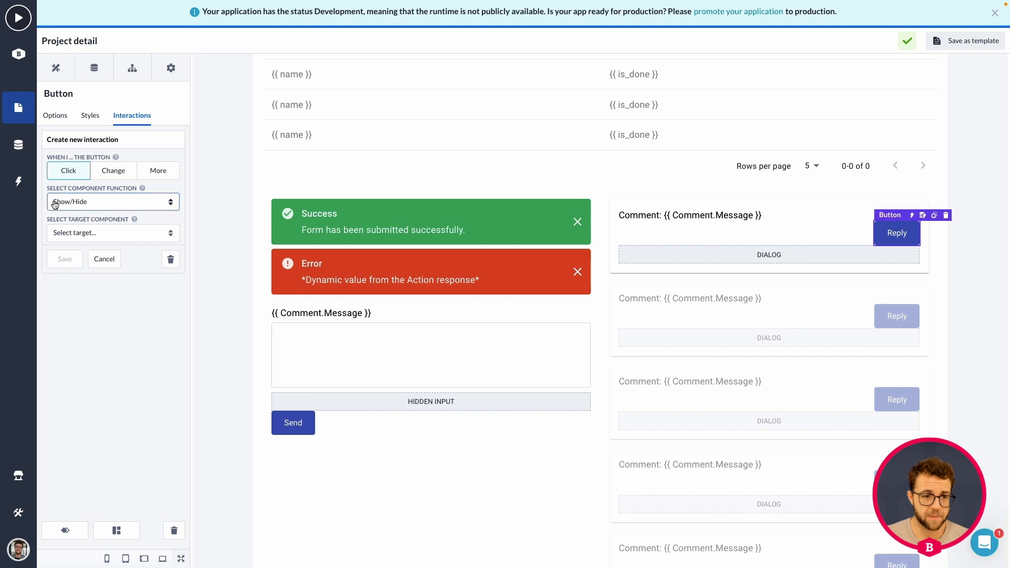
left_click(90, 202)
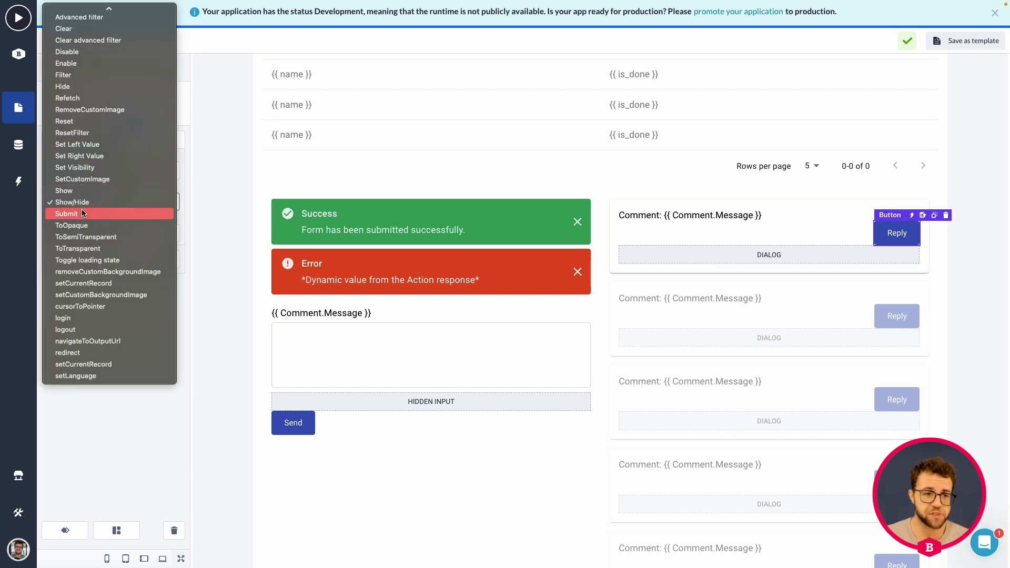
left_click(78, 205)
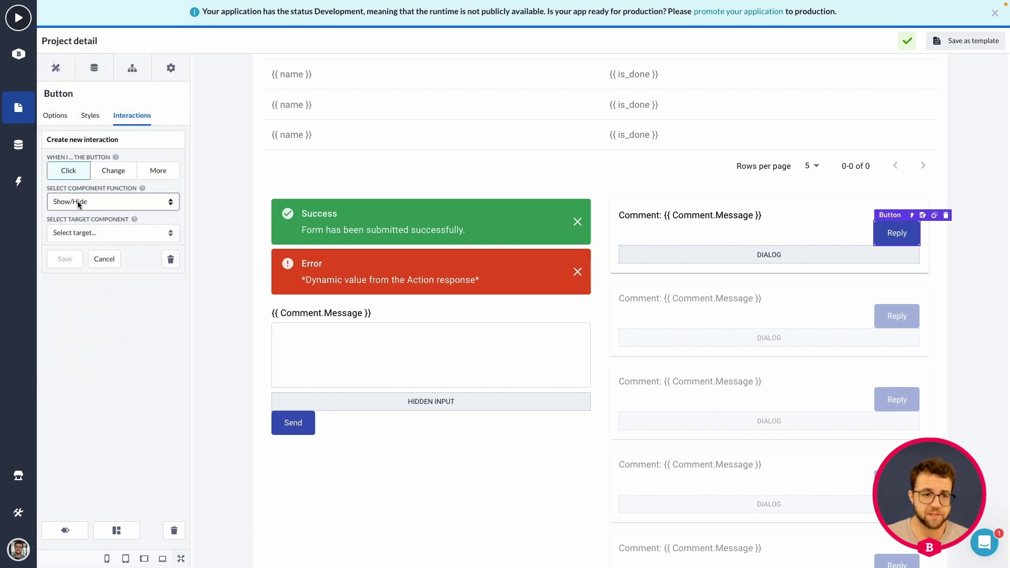
left_click(91, 234)
scroll(91, 235, "down", 5)
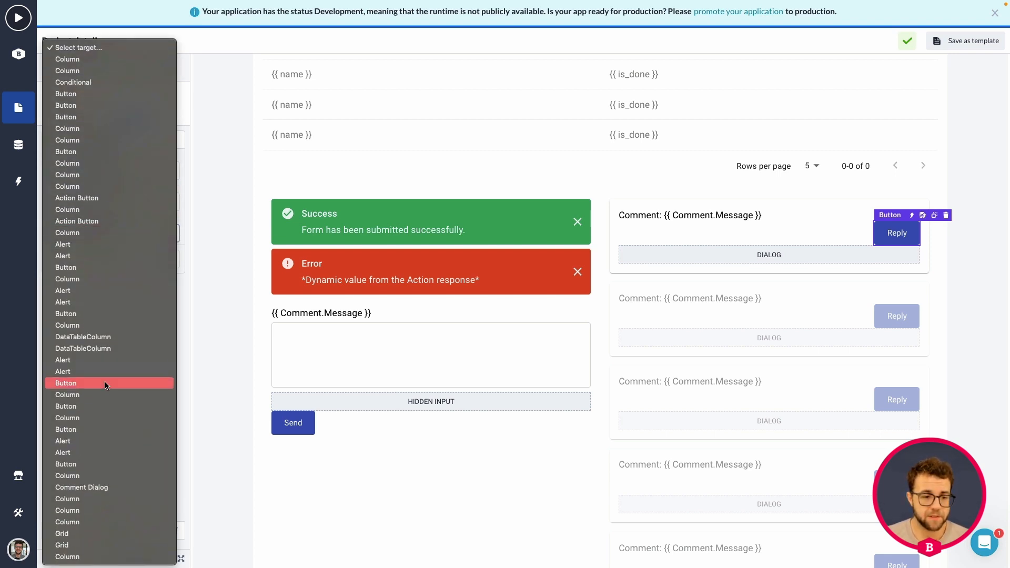
left_click(101, 488)
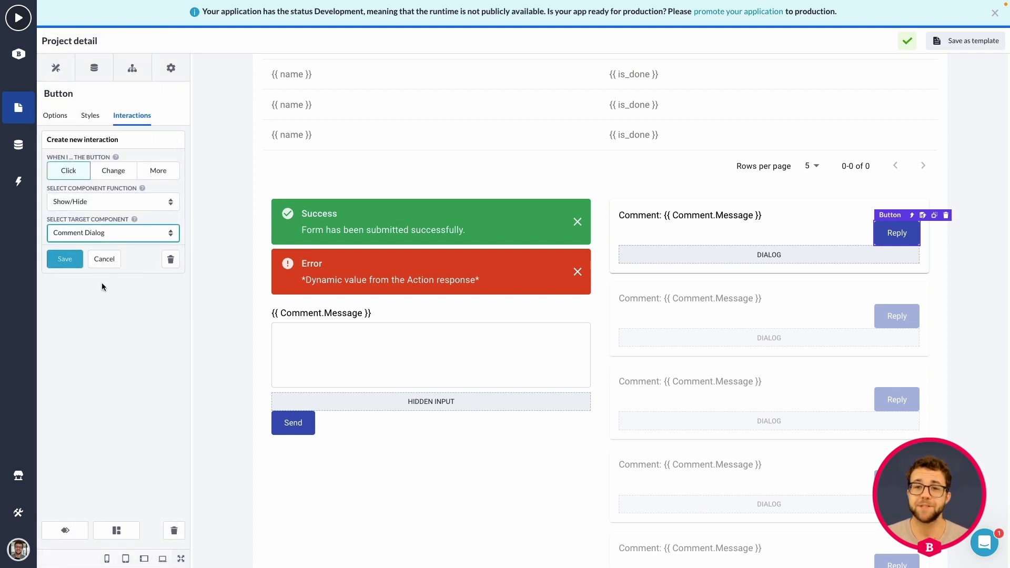
left_click(62, 259)
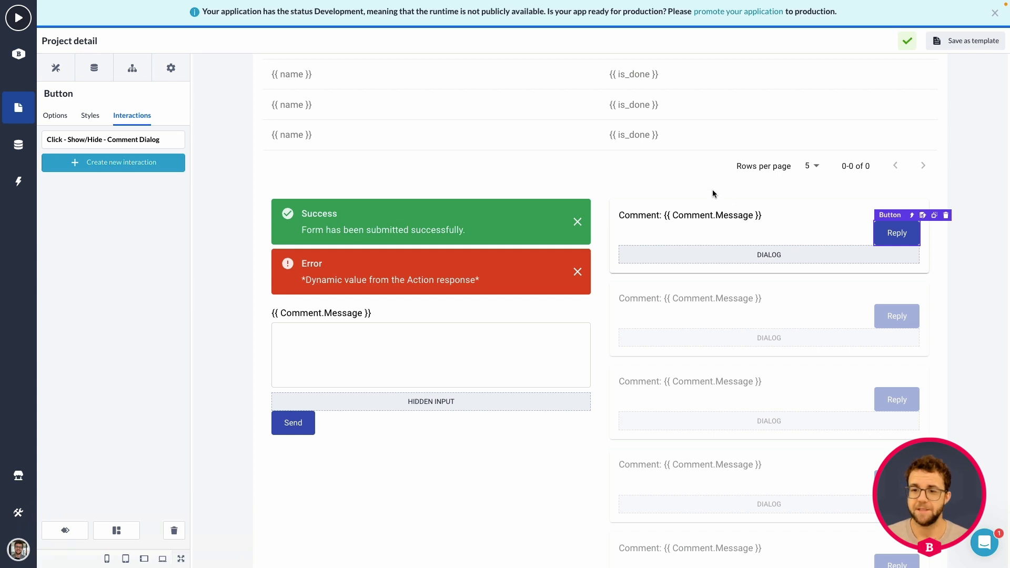
Add a Data list beneath the comment card inside the comments list and set its model to Comment
scroll(699, 200, "down", 1)
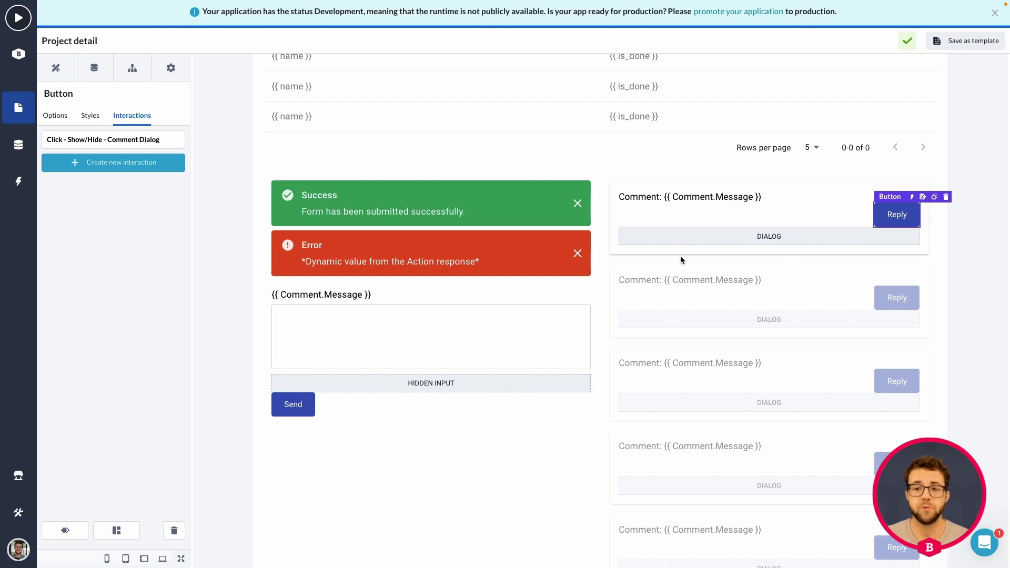
left_click(58, 69)
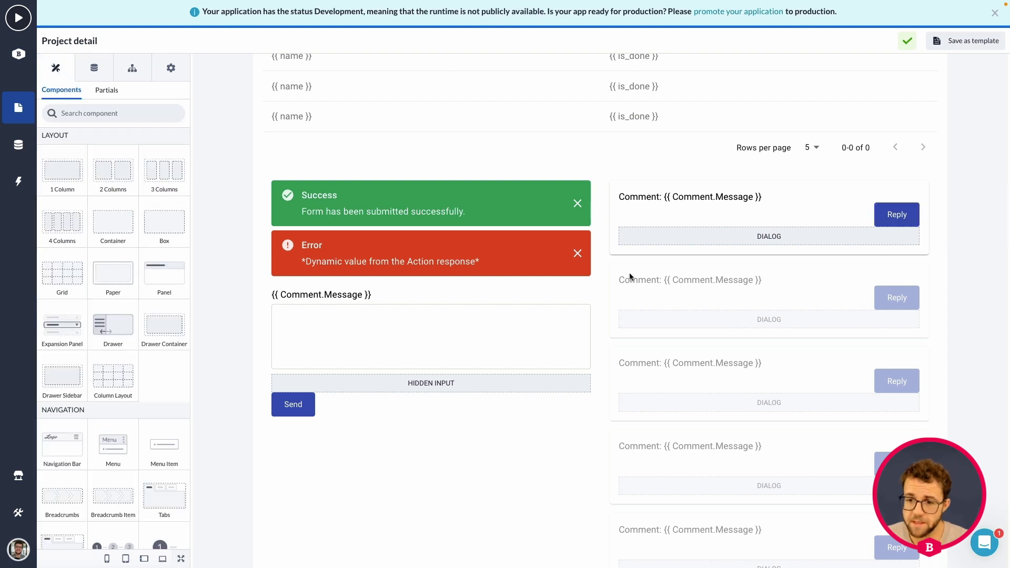
scroll(100, 240, "down", 10)
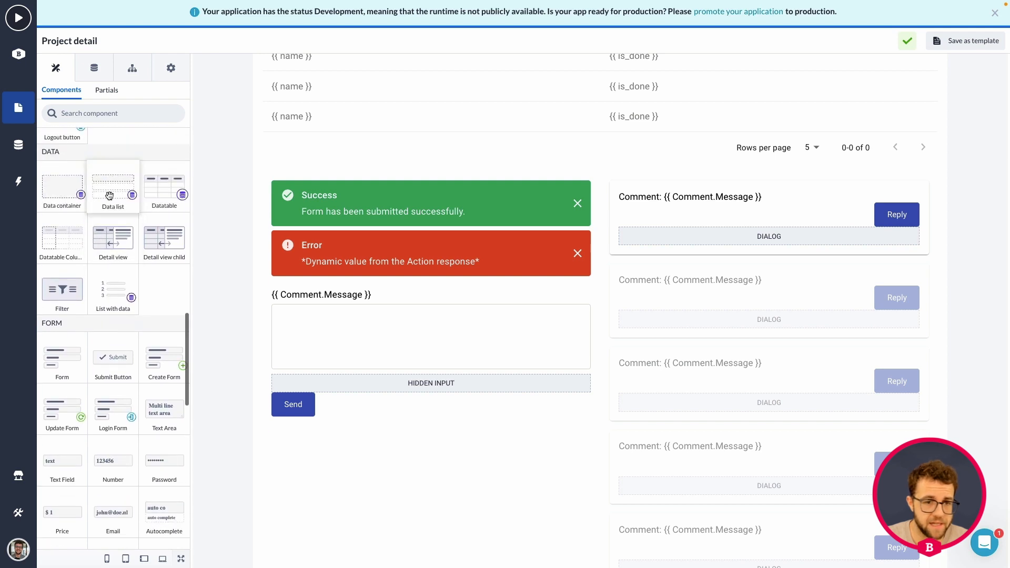
left_click_drag(113, 186, 673, 259)
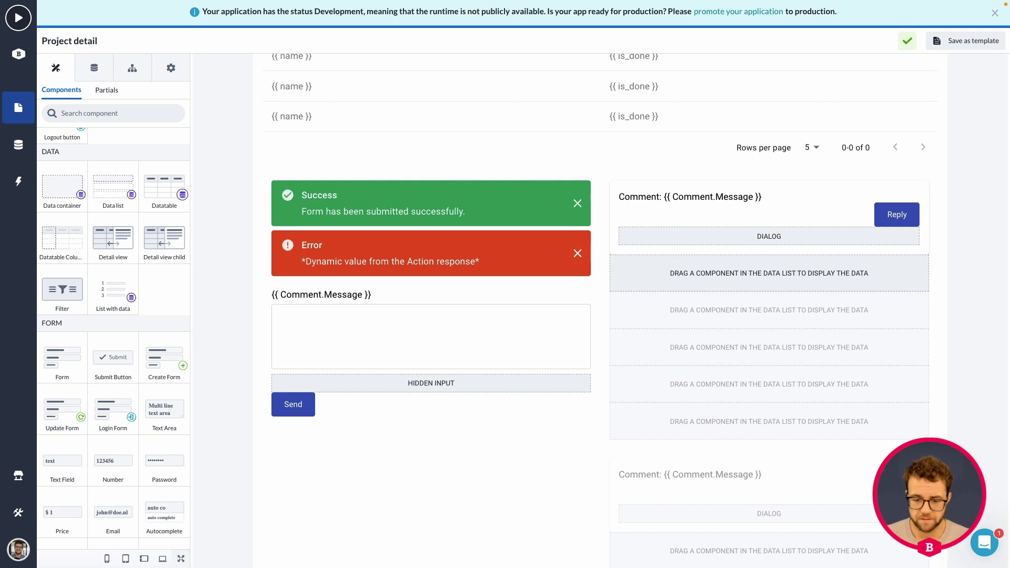
left_click(698, 286)
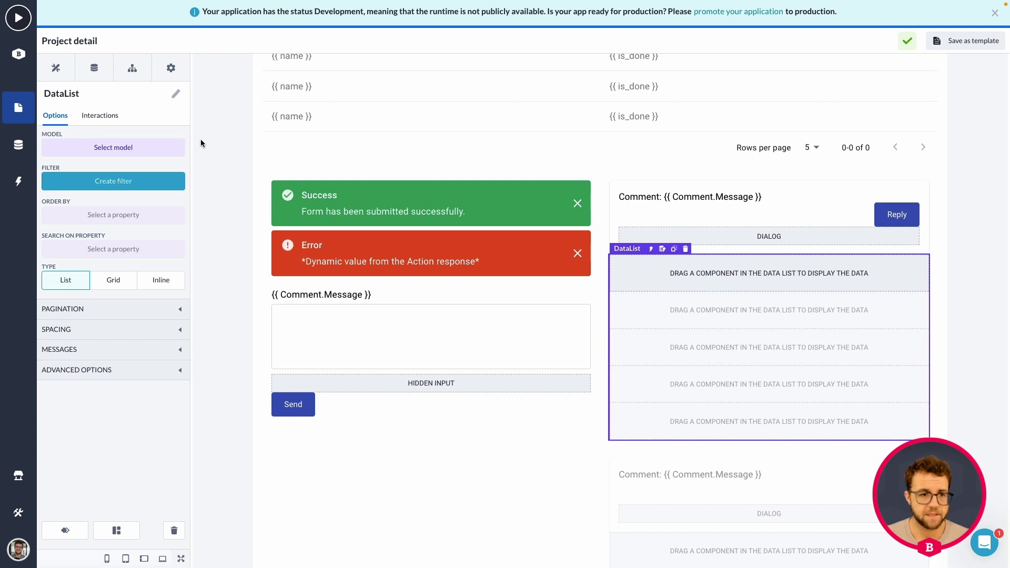
left_click(121, 147)
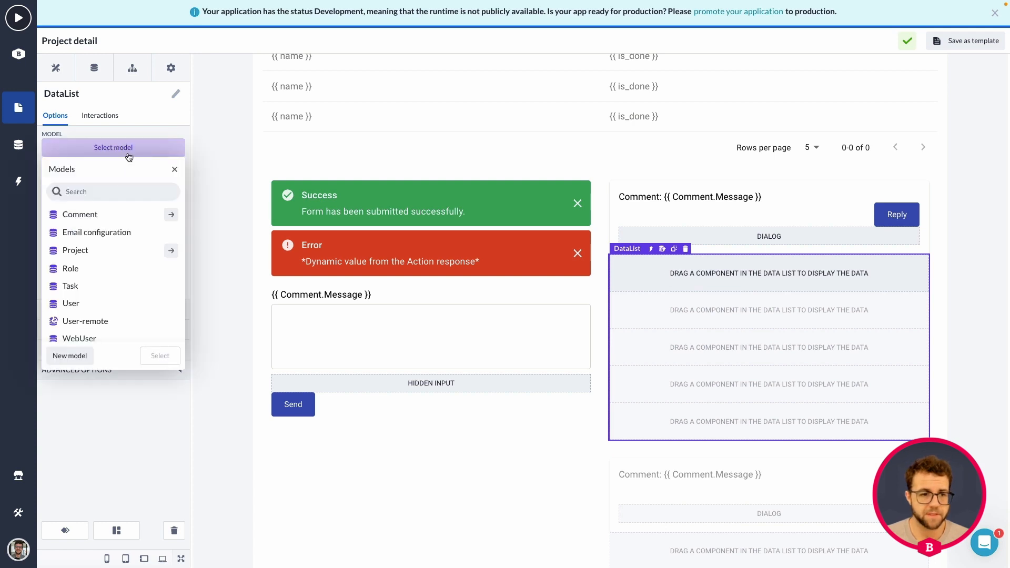
left_click(104, 215)
left_click(160, 356)
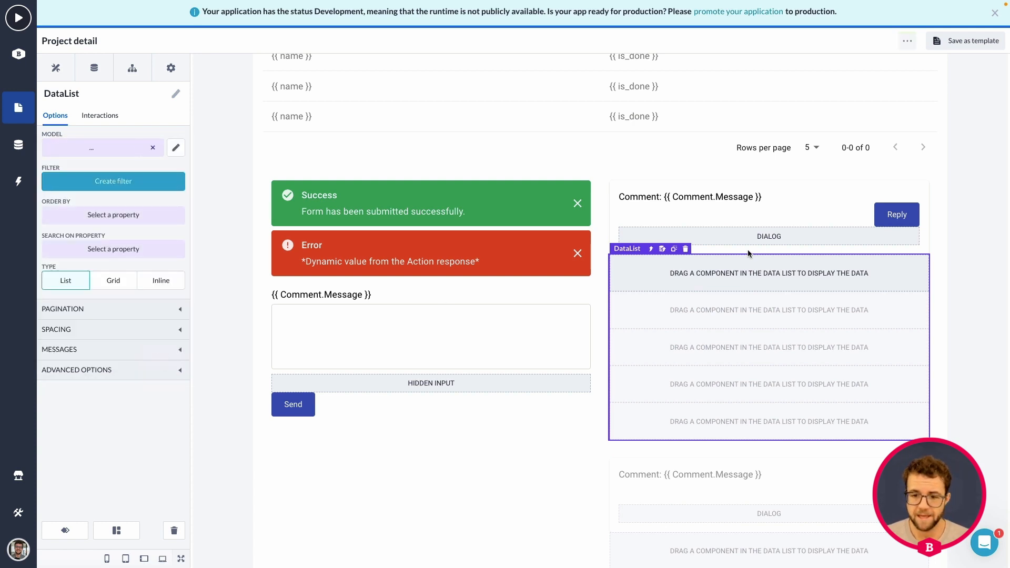
Start a filter on the nested data list using the property Comment.comment_reactions.Id
left_click(118, 180)
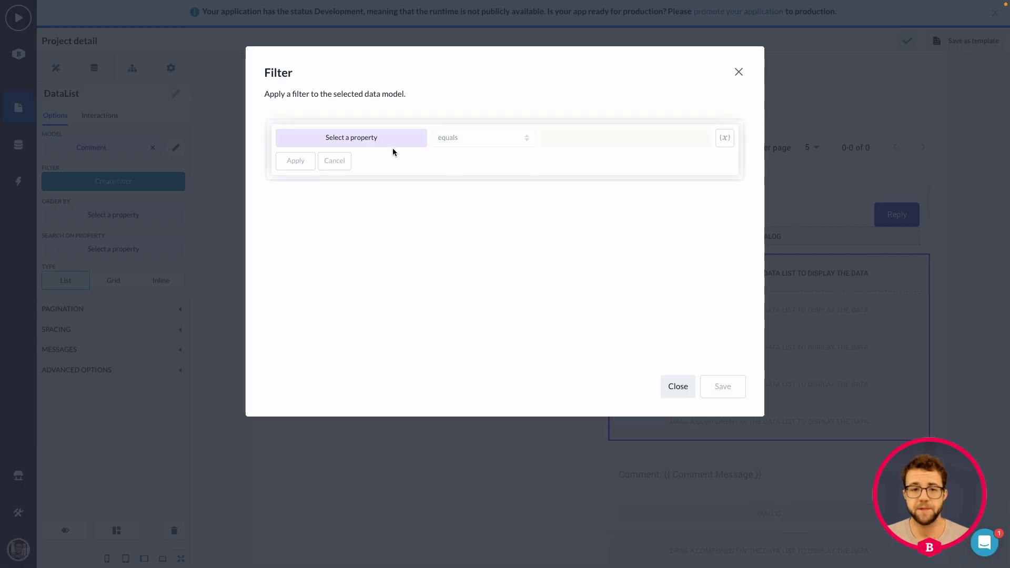
left_click(372, 139)
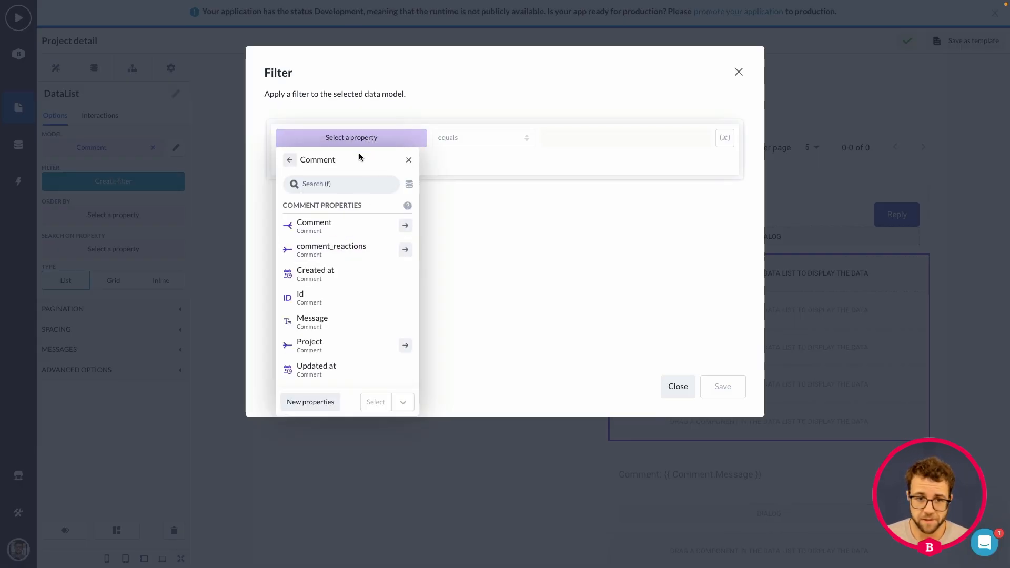
left_click(406, 250)
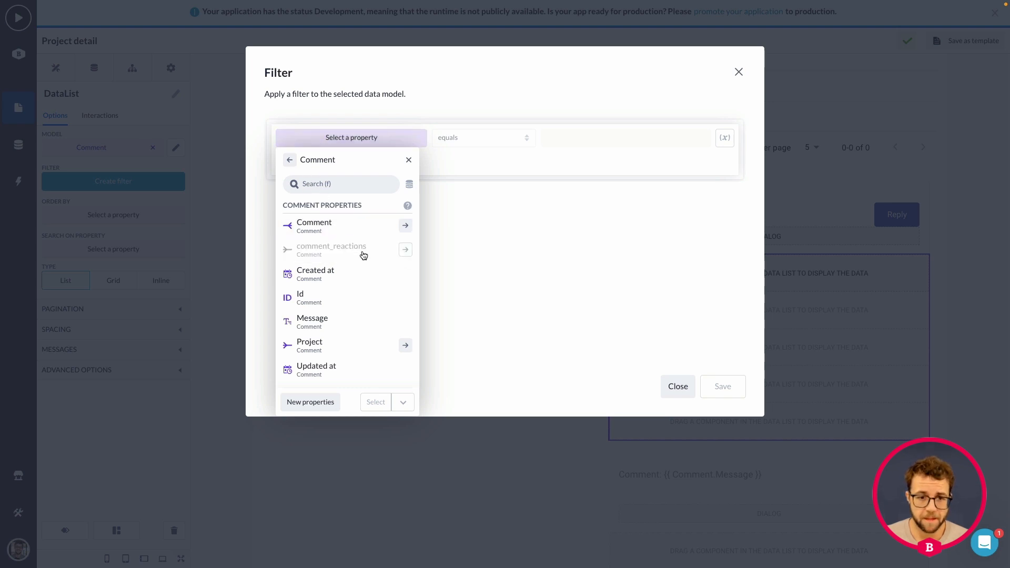
left_click(292, 161)
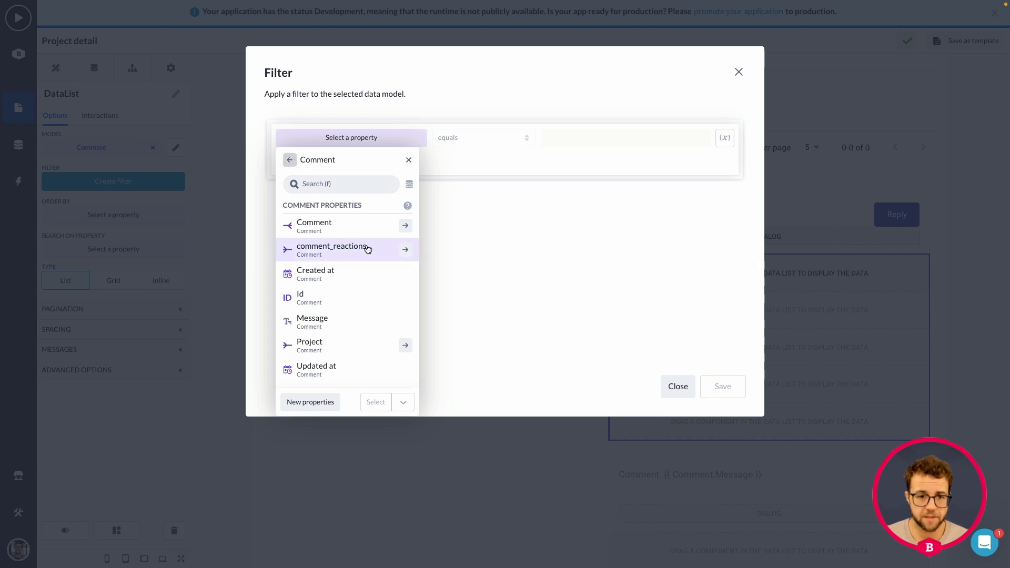
left_click(406, 252)
left_click(341, 305)
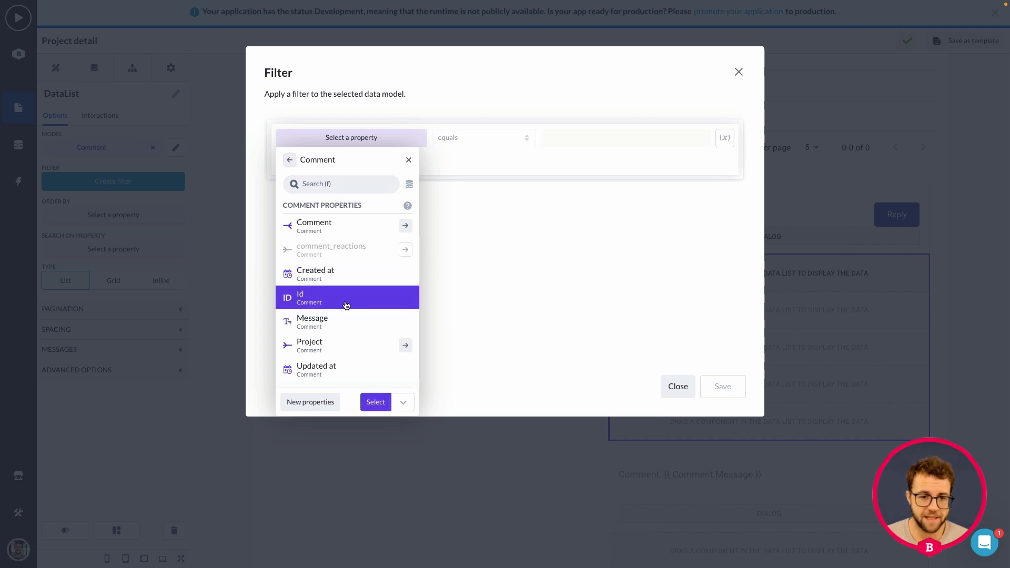
left_click(375, 403)
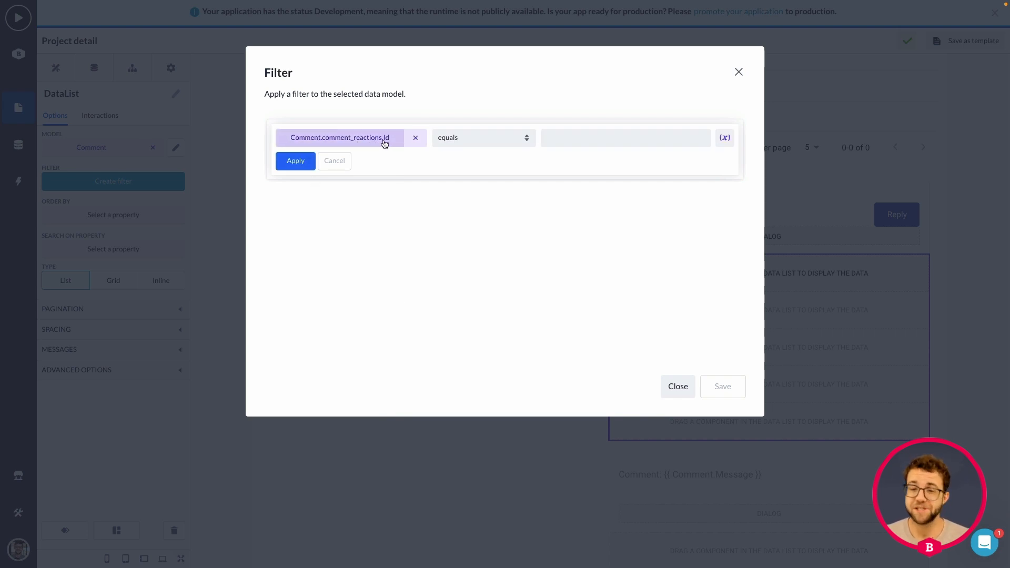
Complete the filter rule so the property equals Comment.Id, apply it and save the filter
left_click(646, 143)
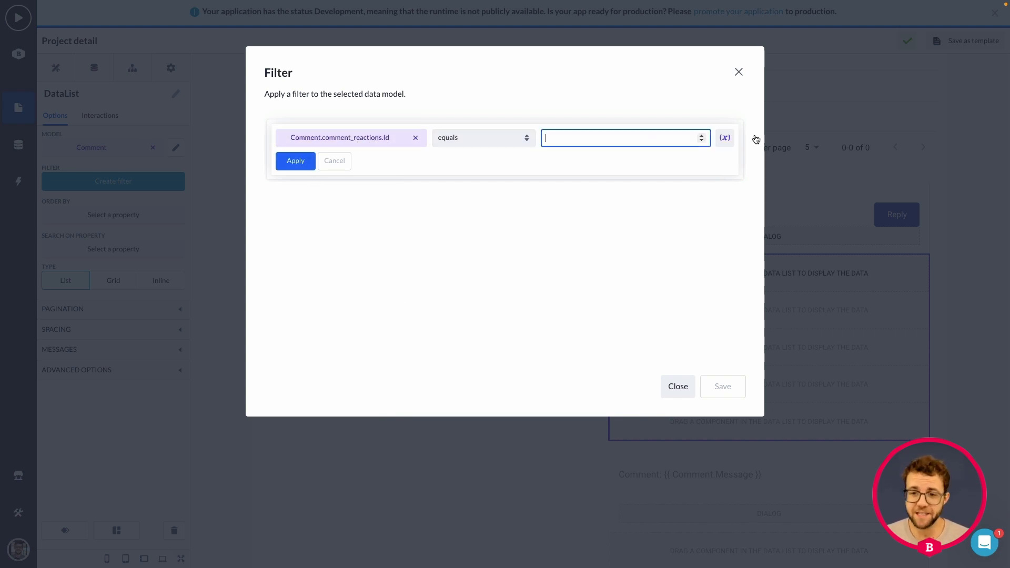
left_click(725, 138)
left_click(845, 200)
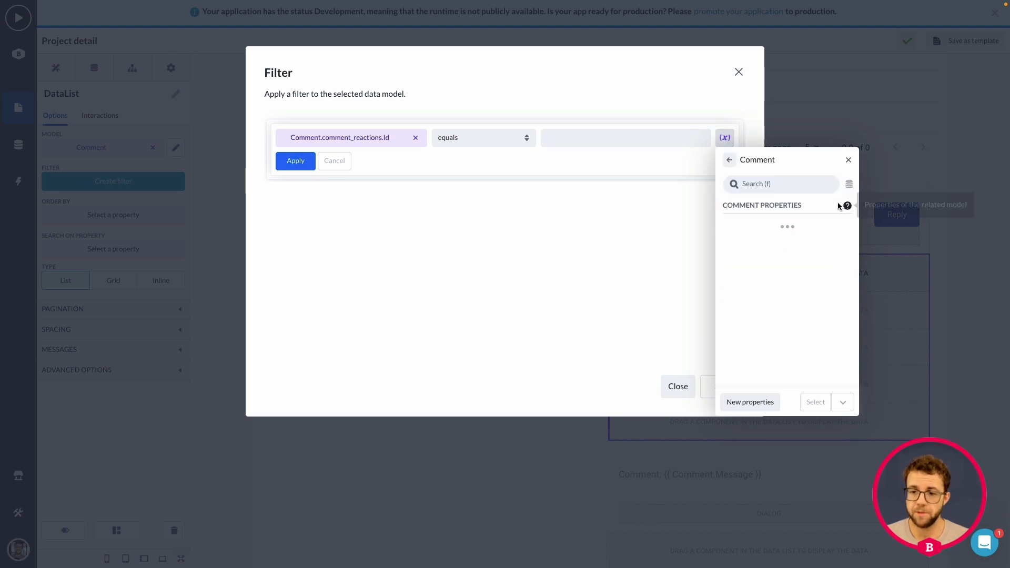
left_click(782, 297)
left_click(815, 402)
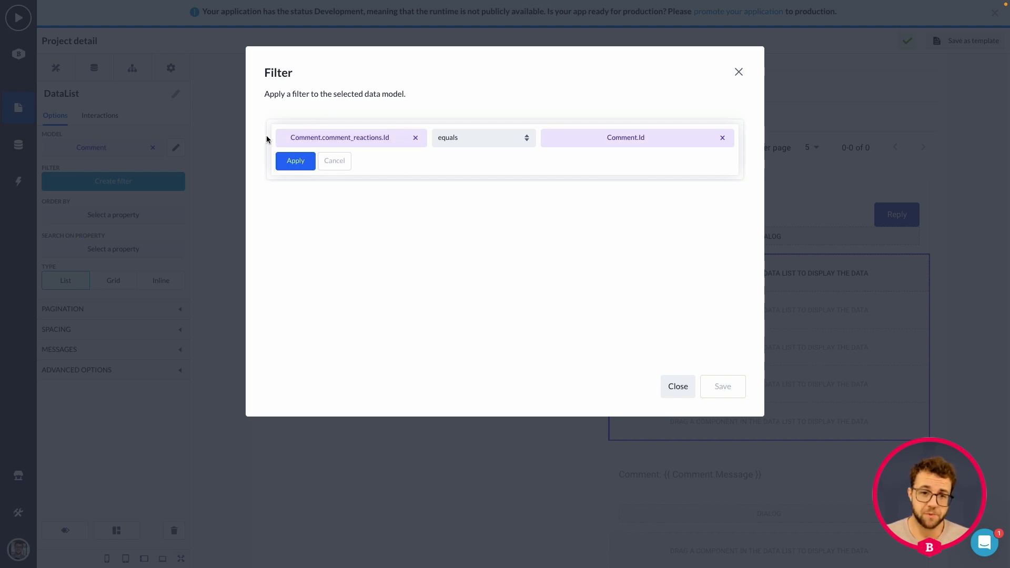
left_click(293, 161)
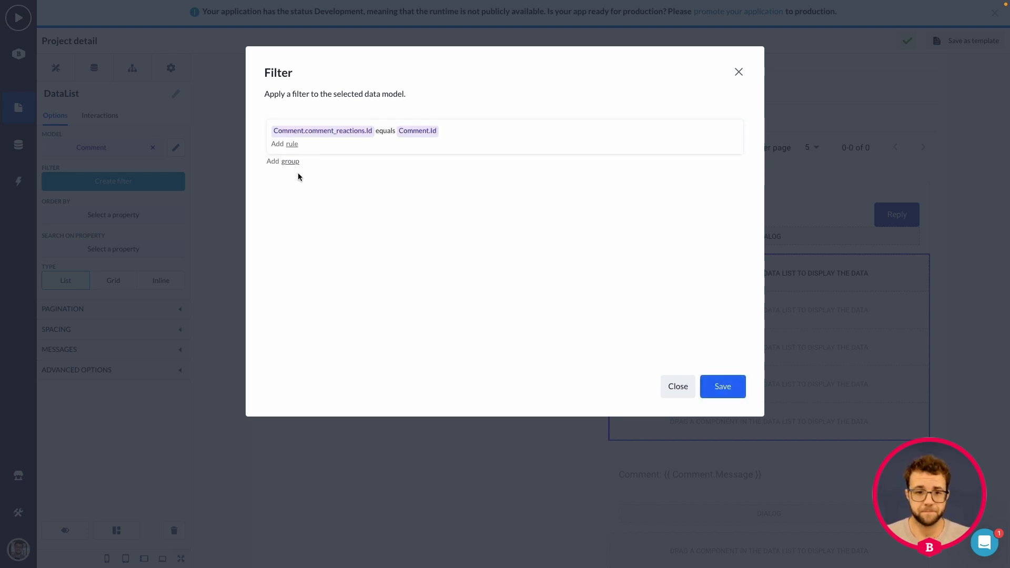
left_click(722, 388)
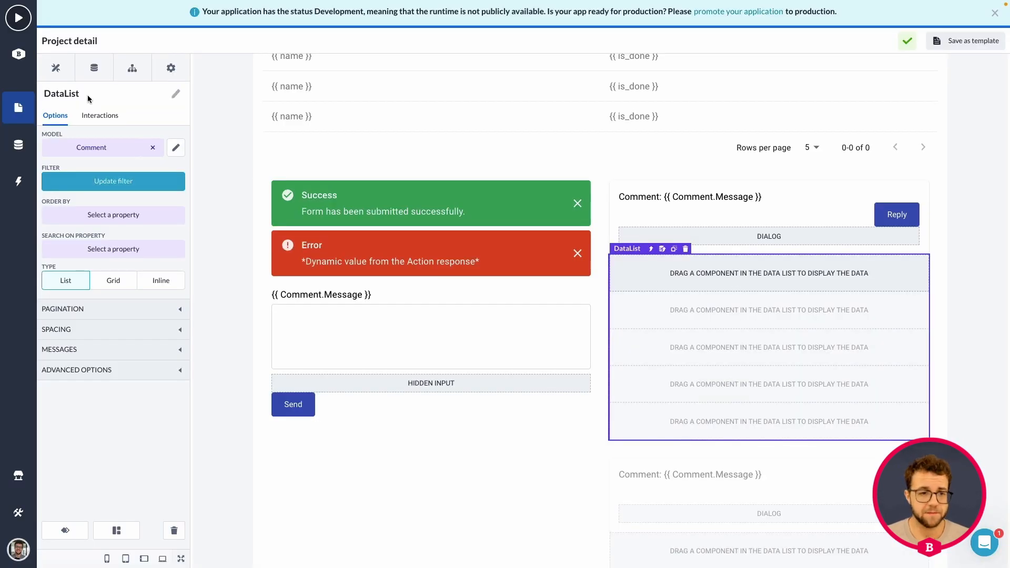
Place a Text component inside the nested data list below the comment card, trying centred alignment and setting it back to Left
left_click(56, 67)
scroll(116, 189, "down", 3)
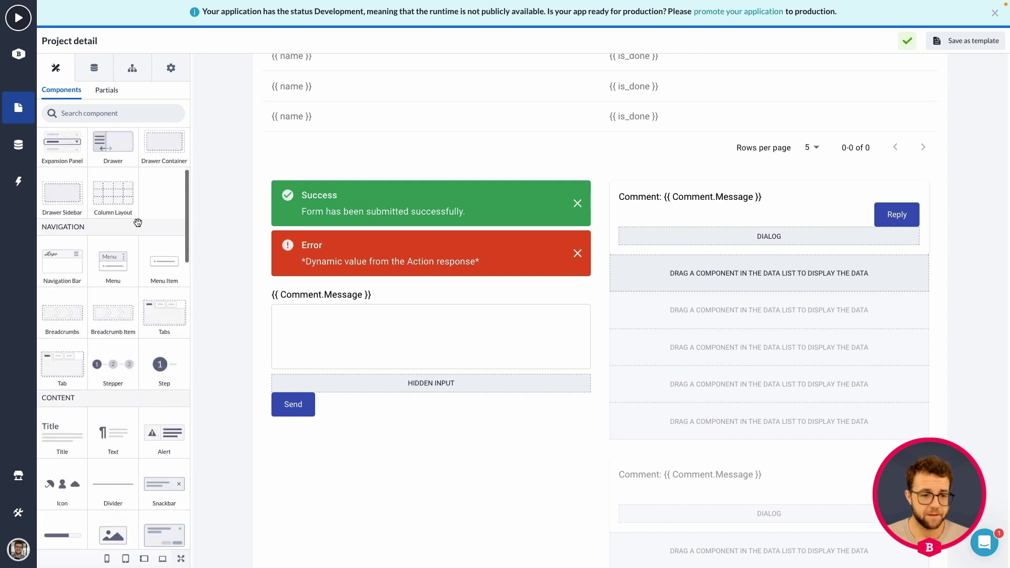
scroll(138, 222, "down", 4)
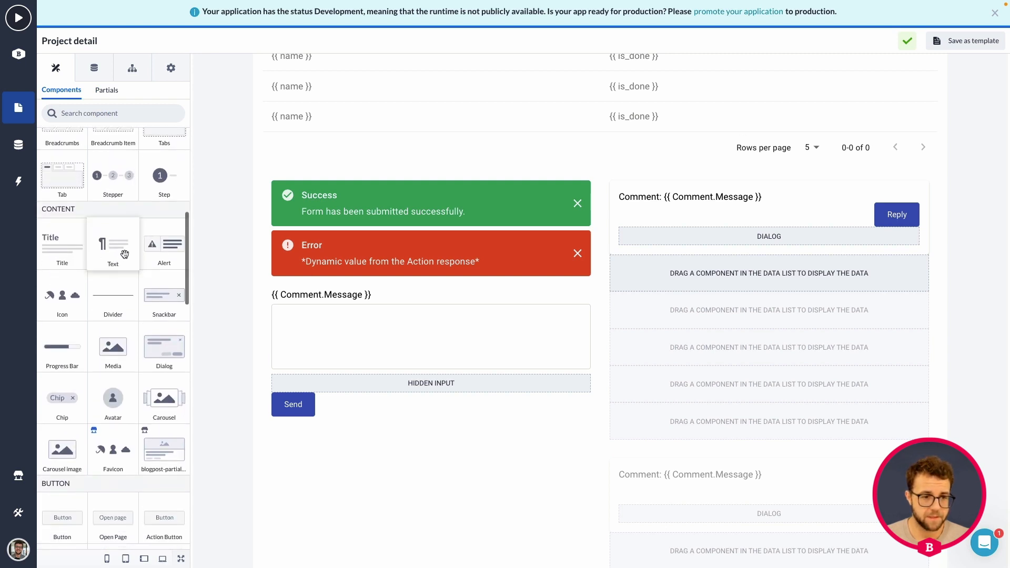
left_click_drag(125, 252, 713, 277)
left_click(653, 263)
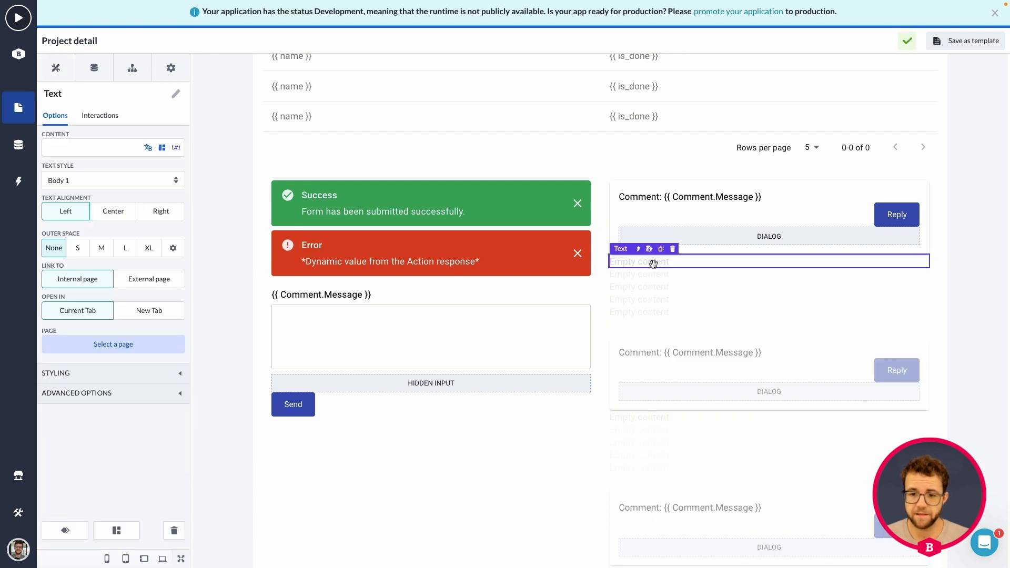
left_click(105, 212)
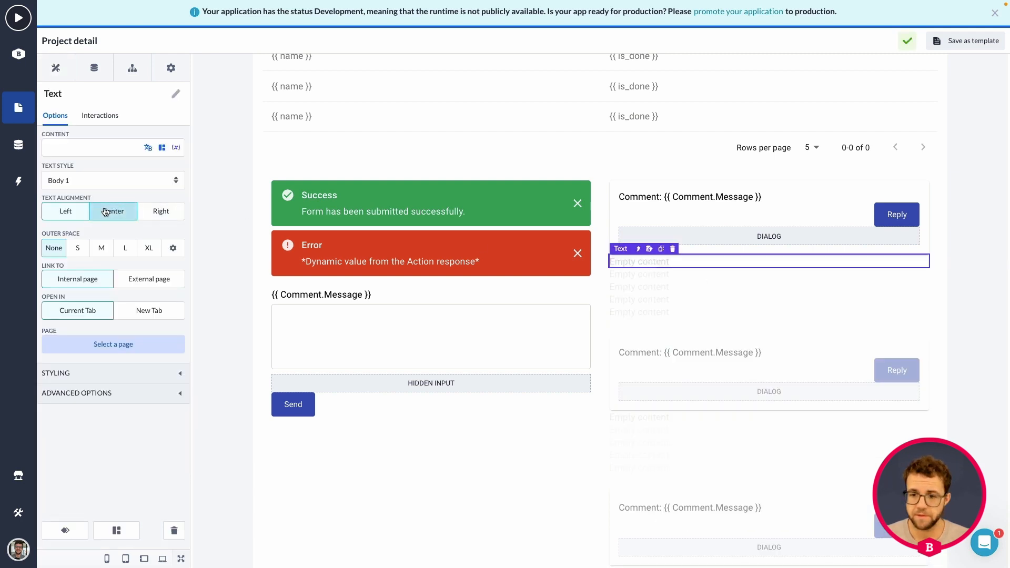
left_click(73, 211)
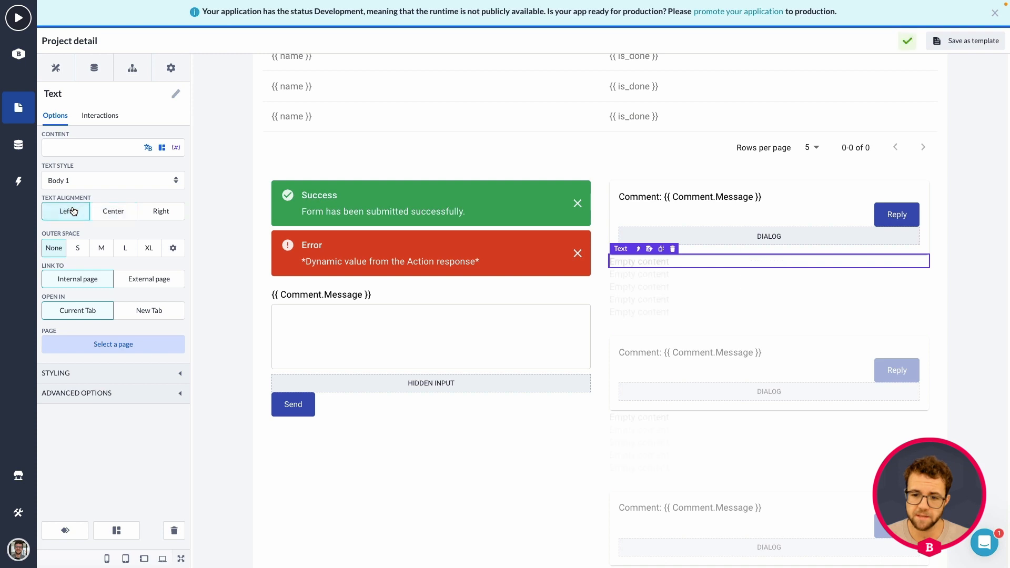
Set the nested list's Text content to "Reply: " followed by the DataList comment's Message property
left_click(57, 68)
scroll(140, 190, "down", 5)
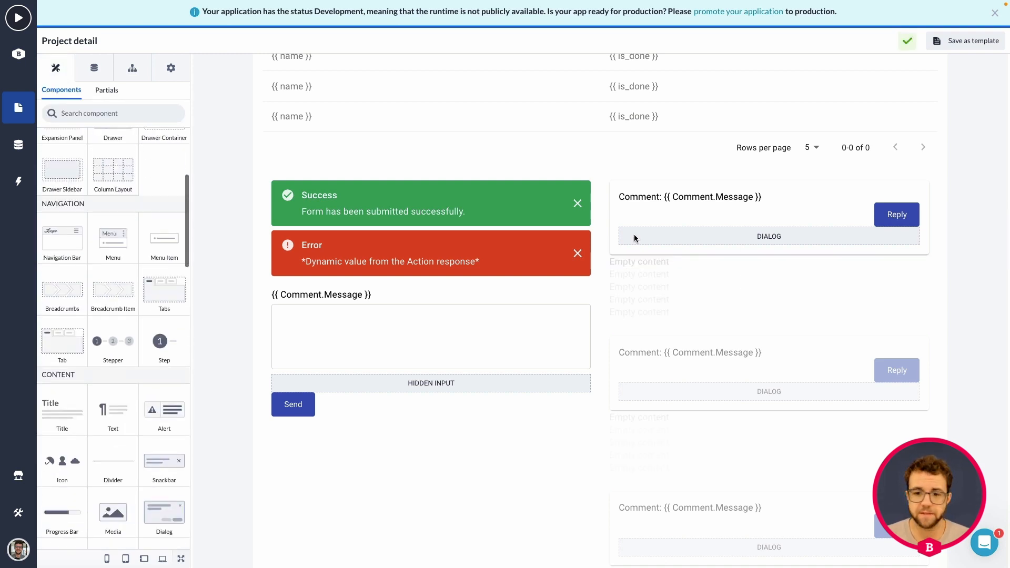
left_click(622, 258)
left_click(98, 145)
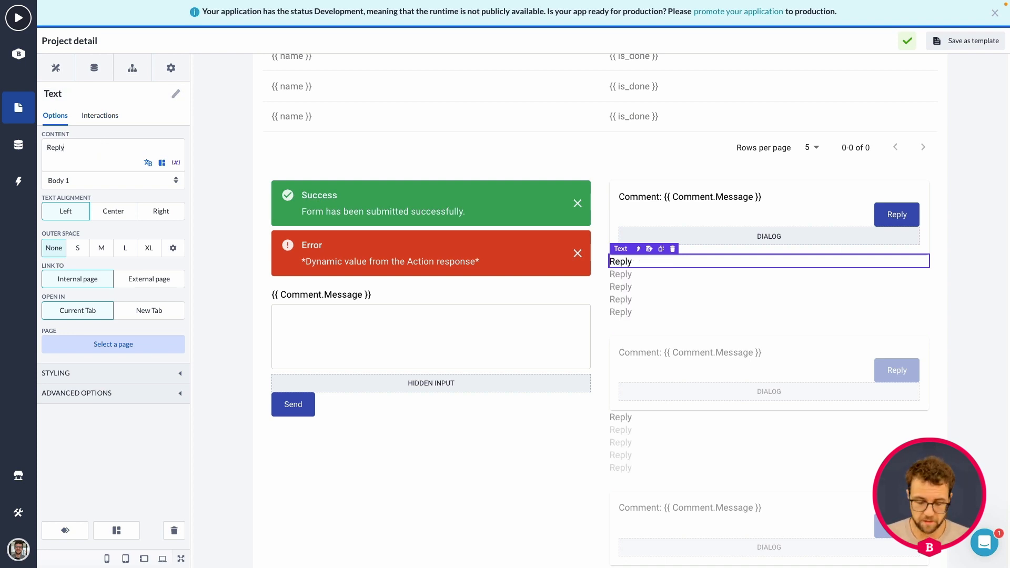
left_click(177, 163)
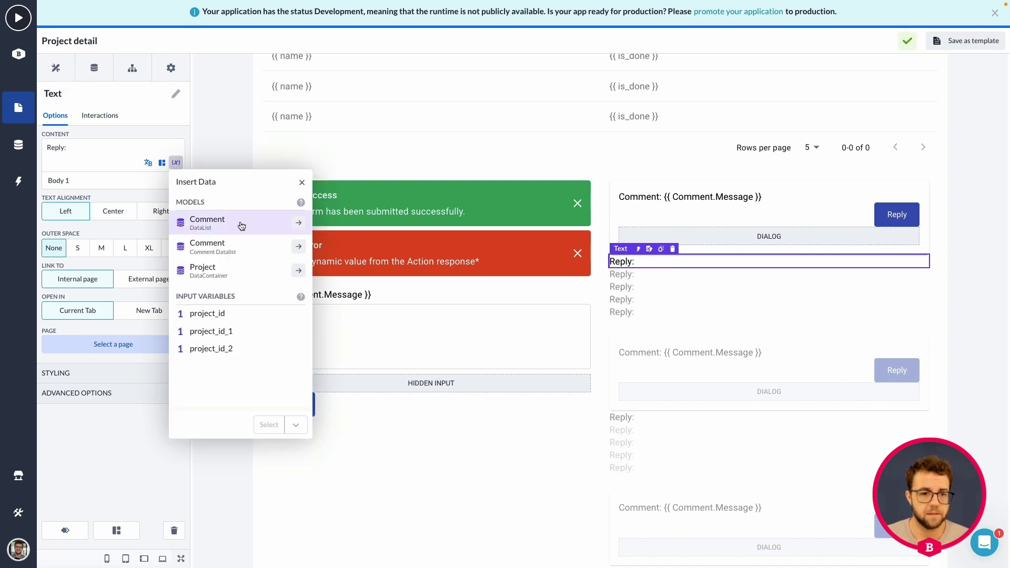
left_click(298, 226)
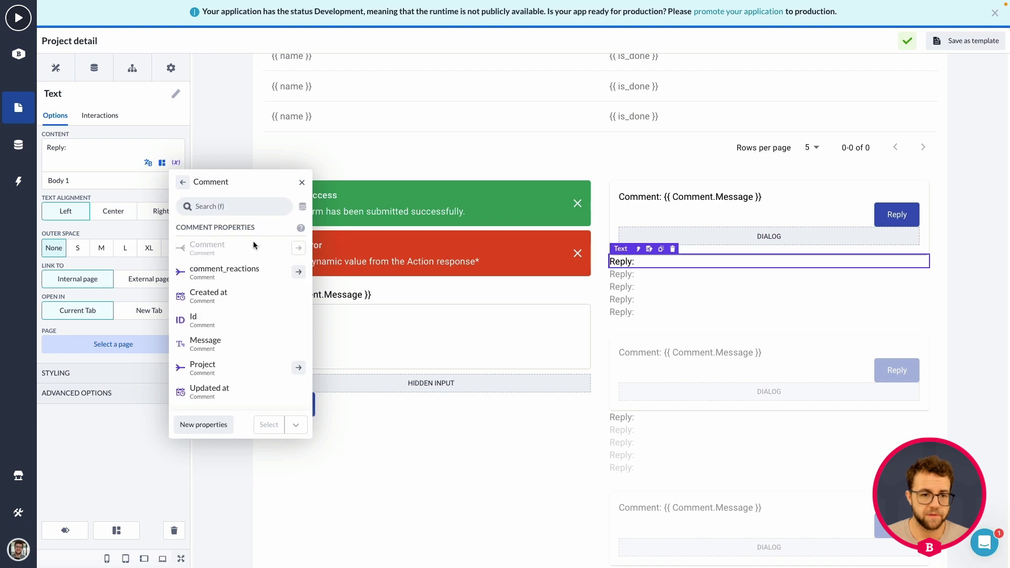
left_click(224, 347)
left_click(268, 425)
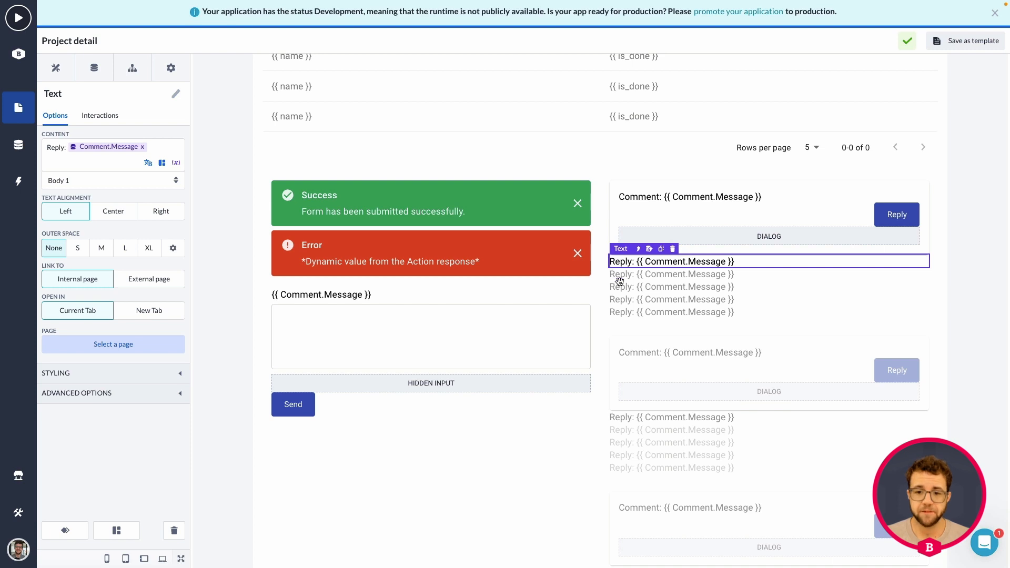
Rename the nested data list holding the reply text as "Reply DataList"
left_click(638, 249)
left_click(43, 94)
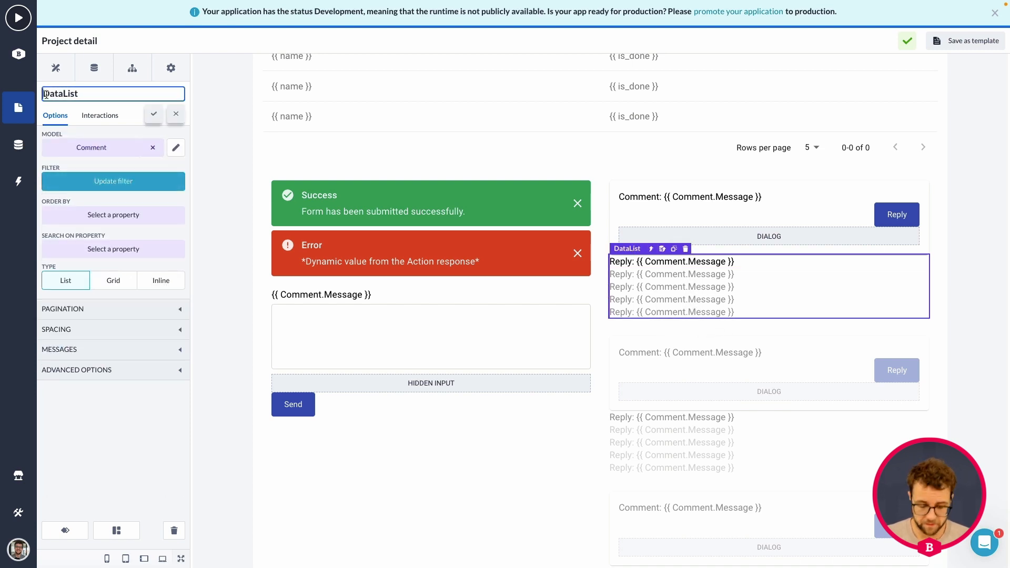
type("Reply")
left_click(153, 114)
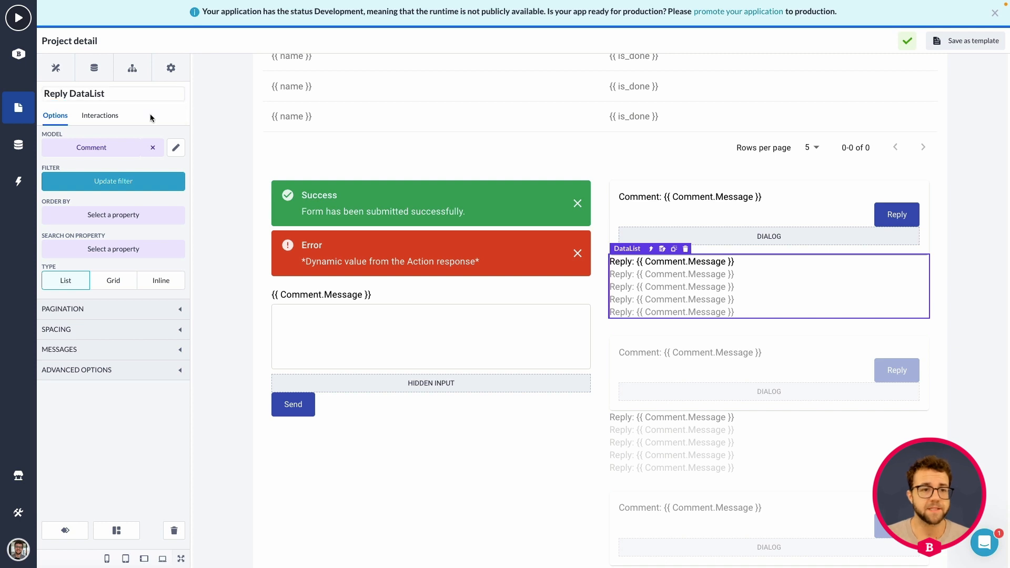
Make the Comment Dialog visible in the builder and select the Create Form inside it
left_click(771, 239)
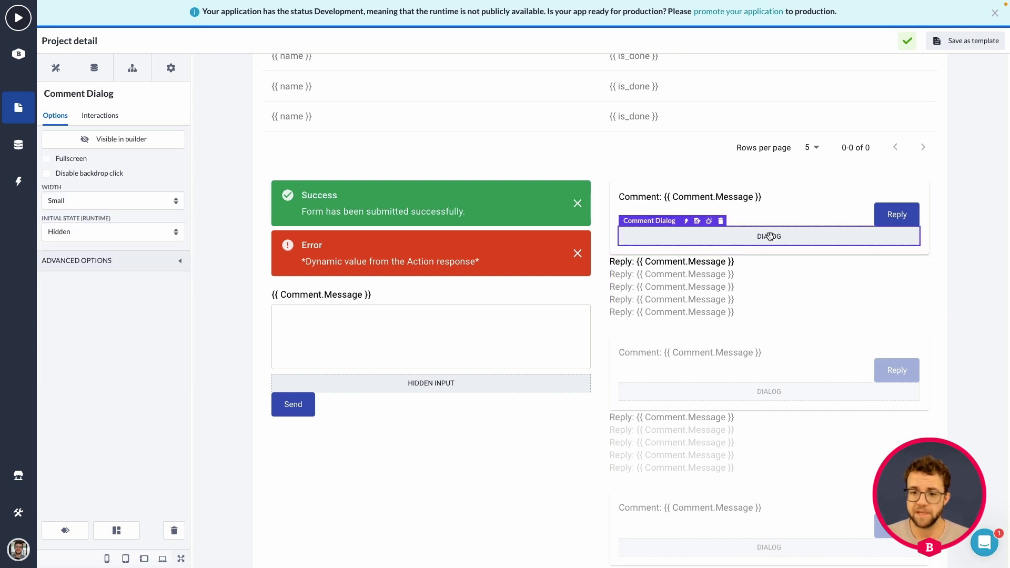
left_click(90, 141)
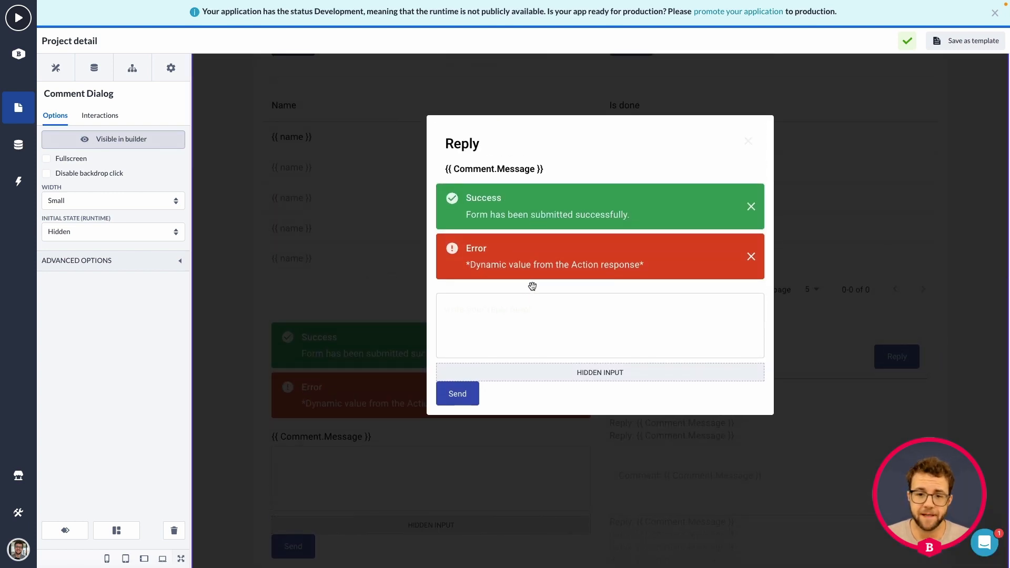
left_click(493, 290)
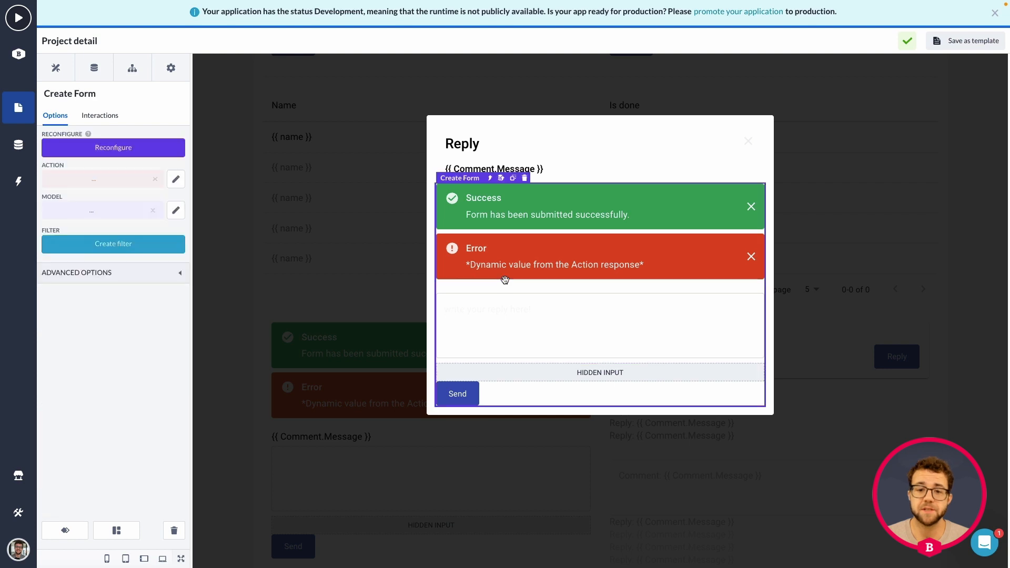
left_click(508, 278)
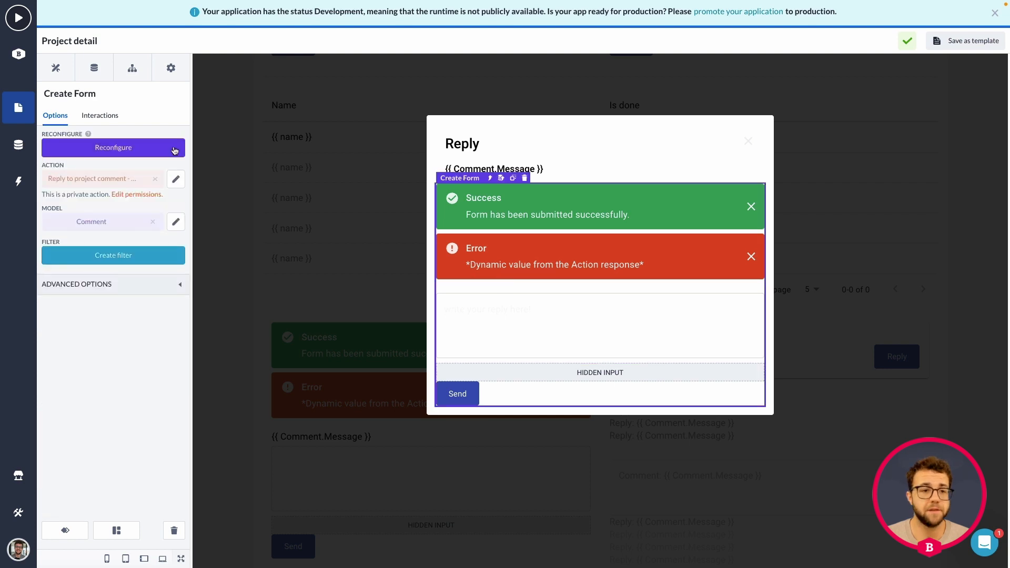
Add an onActionSuccess interaction to the Create Form that runs Refetch on Reply DataList, save it, and hide the Comment Dialog in the builder
left_click(110, 116)
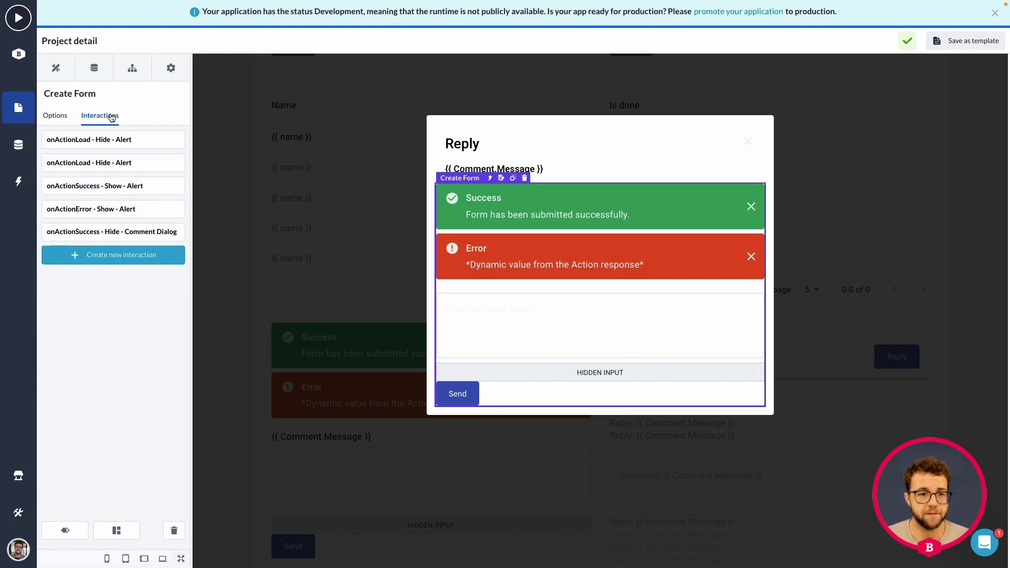
left_click(90, 259)
left_click(157, 286)
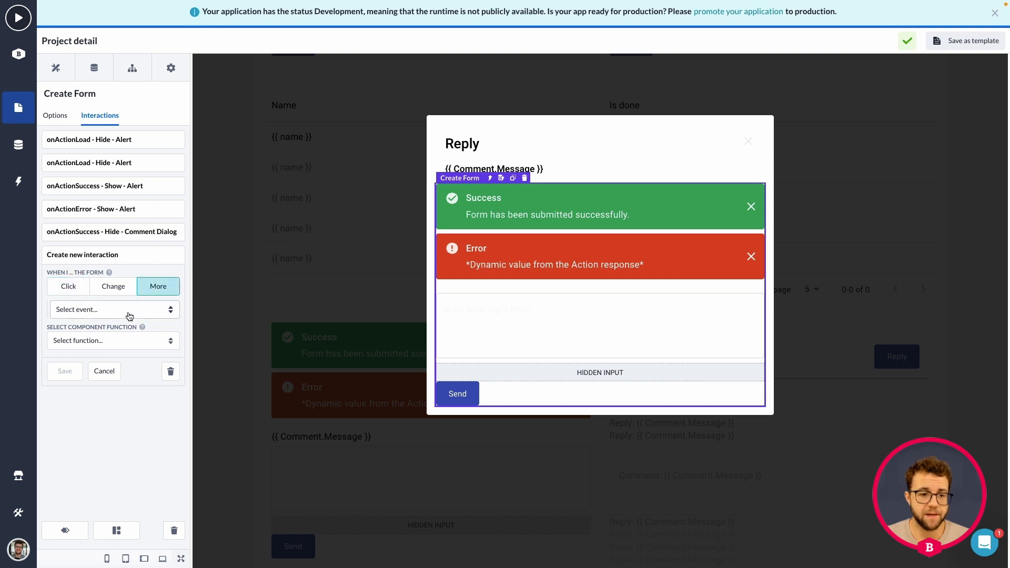
left_click(129, 315)
left_click(115, 320)
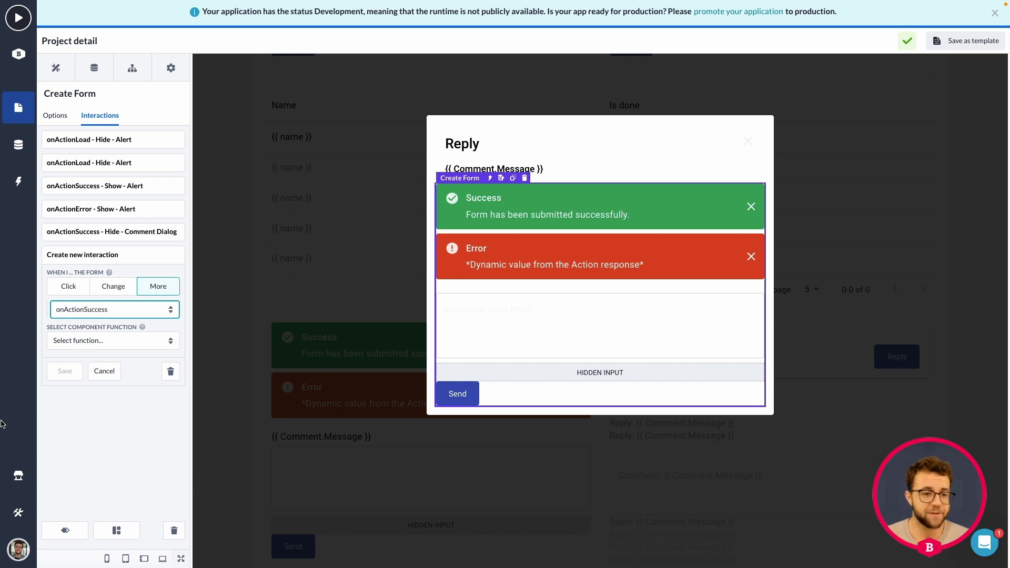
left_click(107, 343)
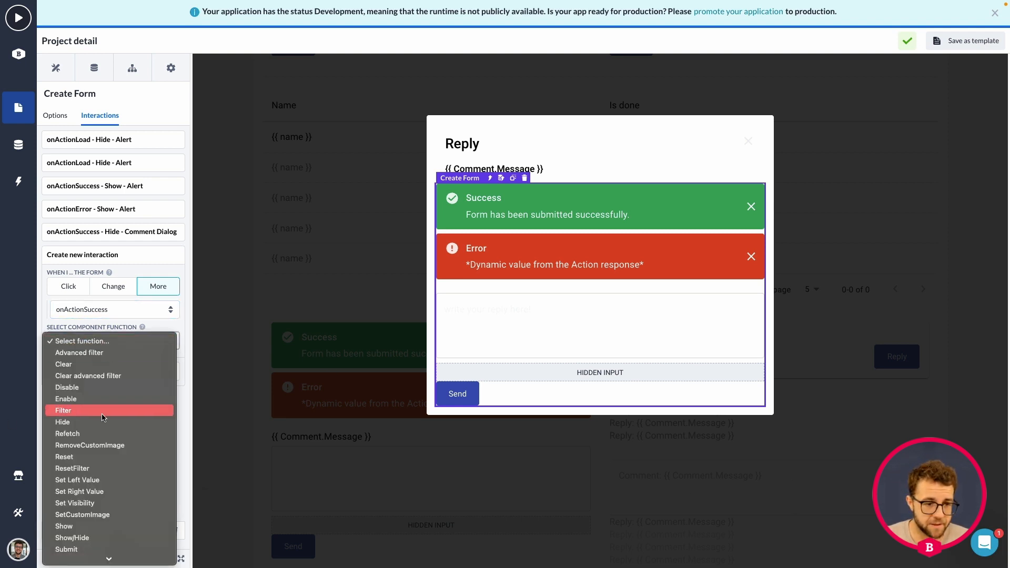
left_click(78, 433)
left_click(105, 372)
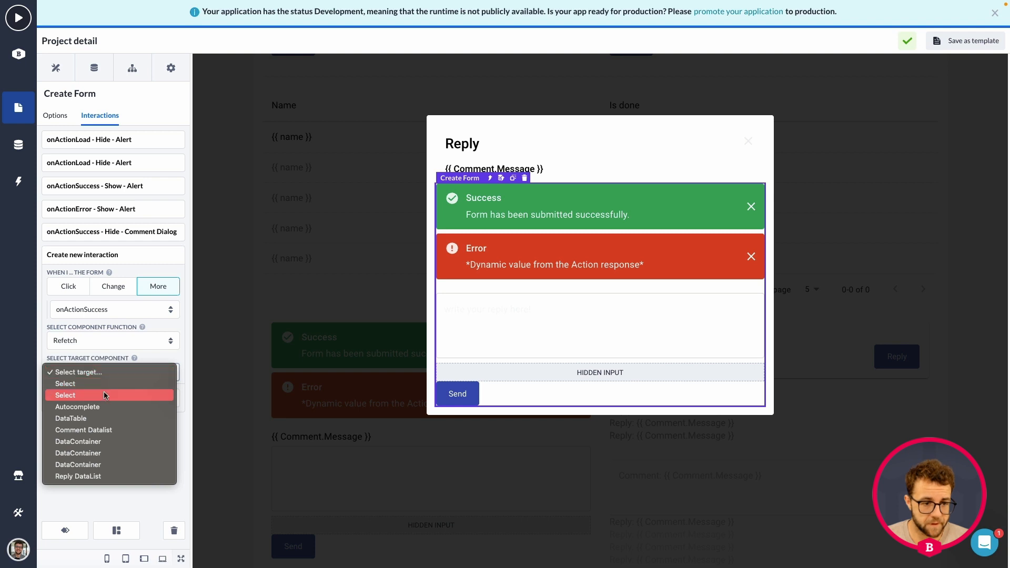
left_click(74, 478)
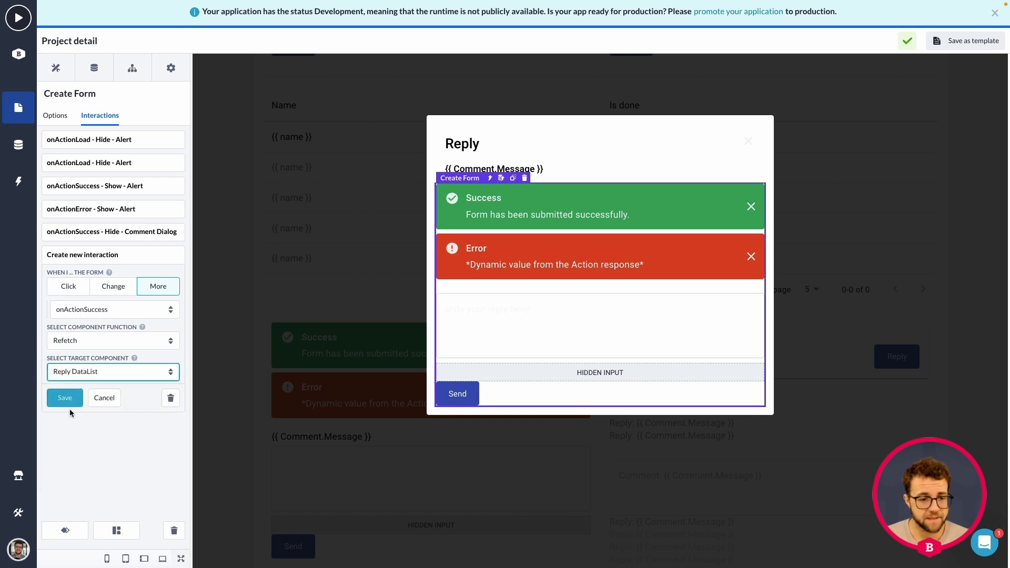
left_click(66, 399)
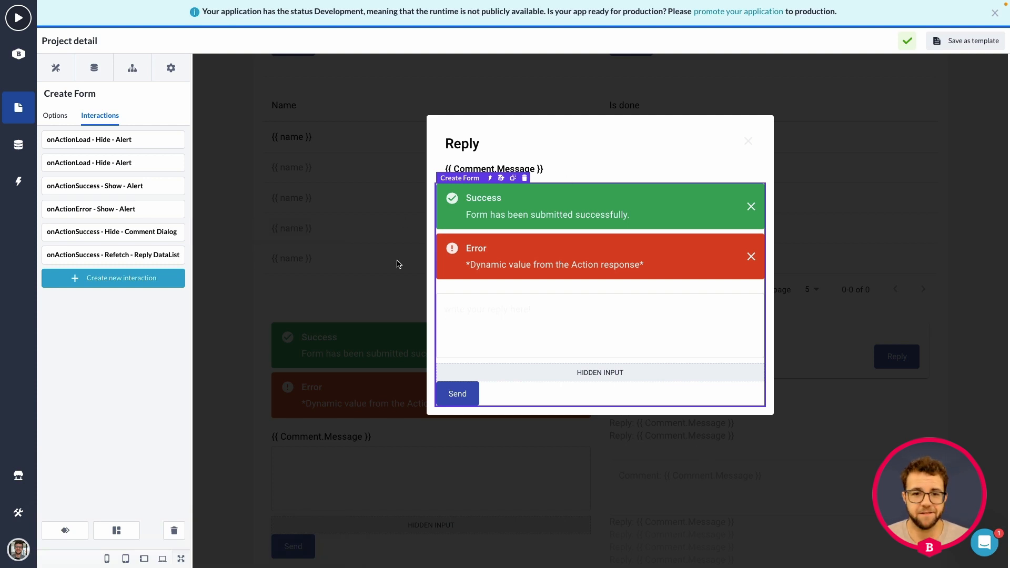
left_click(296, 185)
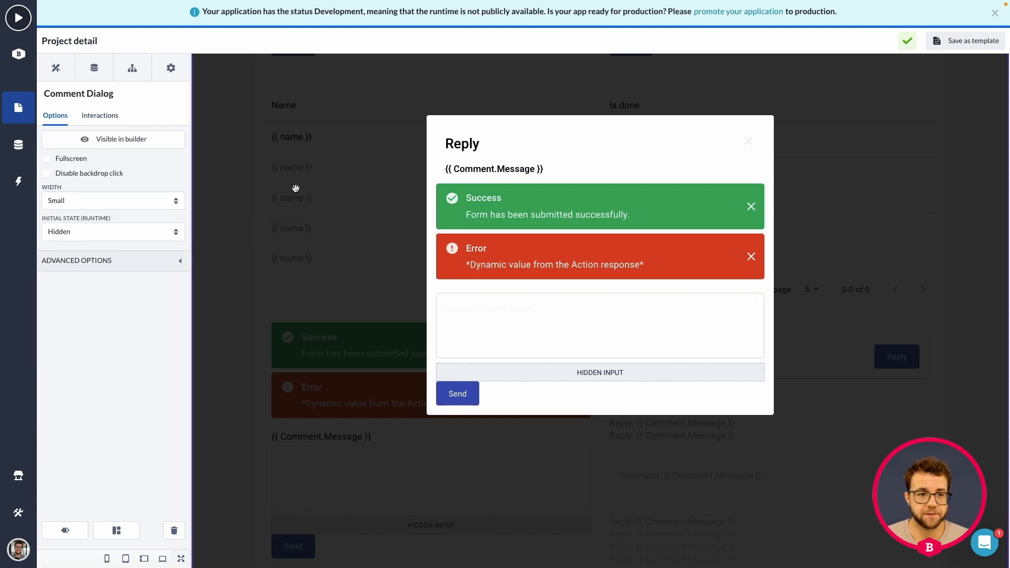
left_click(145, 139)
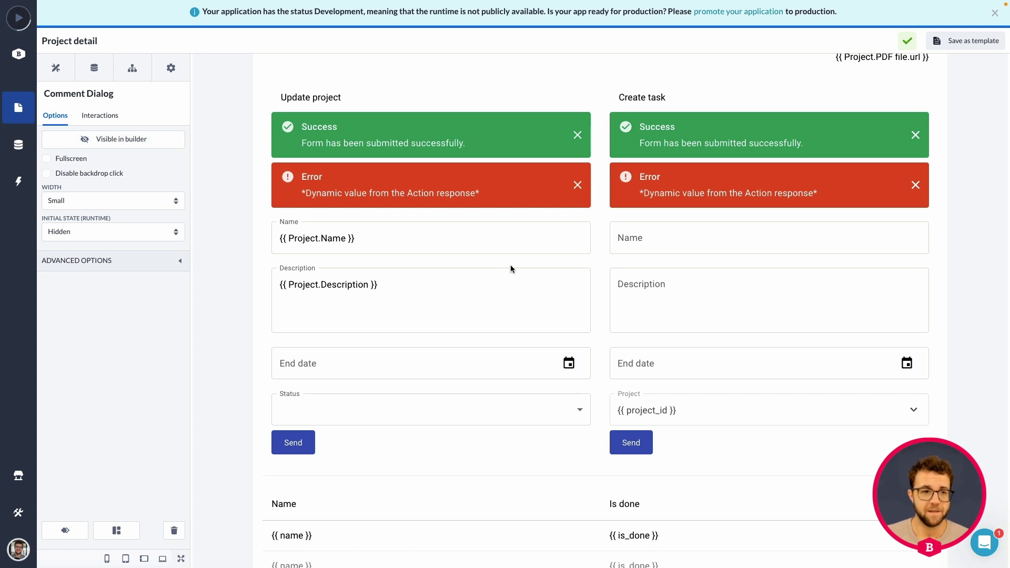
Switch to the running application and open the details of "my first project" from the project overview, down to its comments
key("super+shift+f")
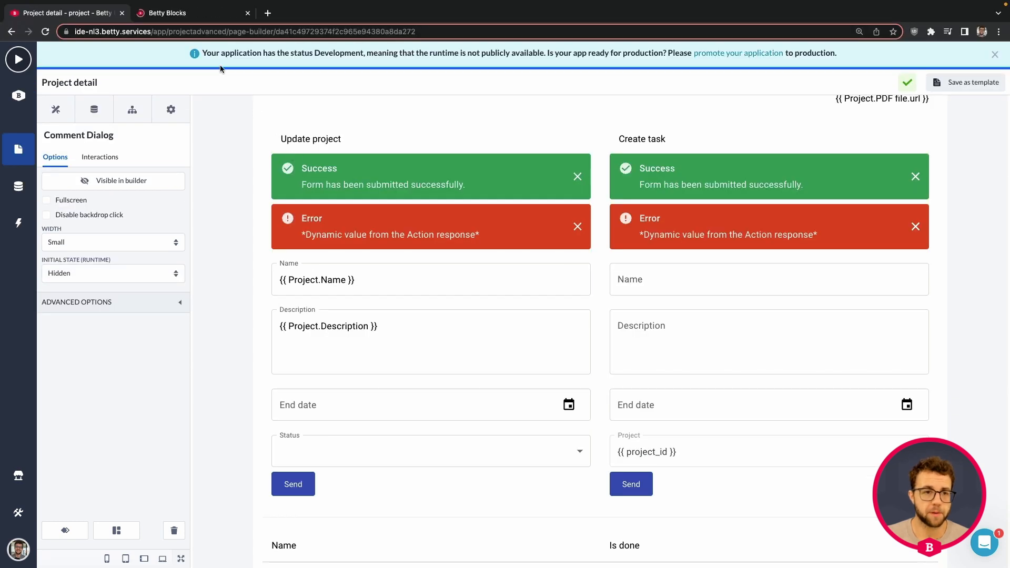
left_click(200, 20)
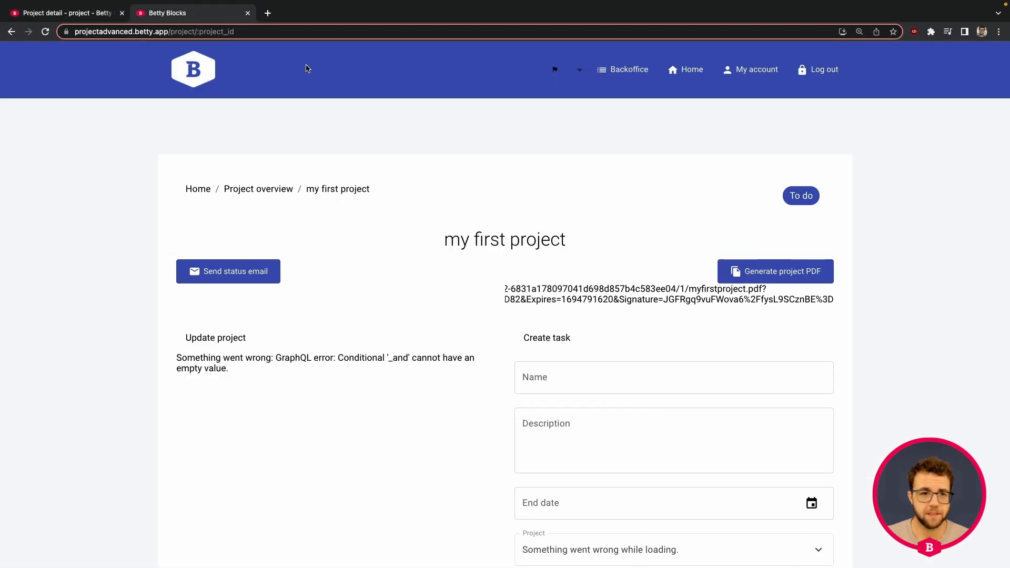
left_click(687, 70)
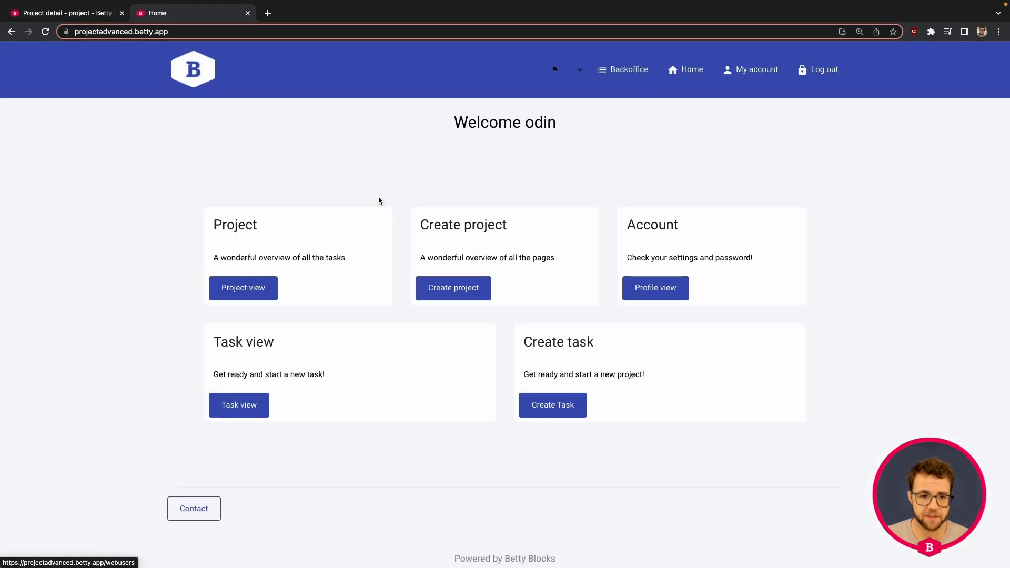
left_click(257, 289)
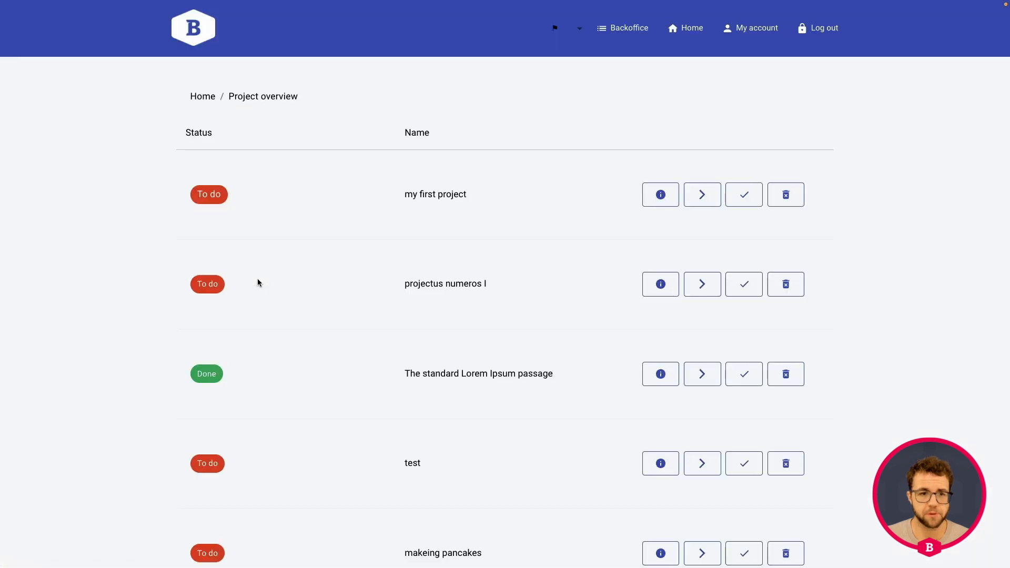
left_click(659, 196)
scroll(339, 136, "down", 2)
scroll(341, 139, "down", 3)
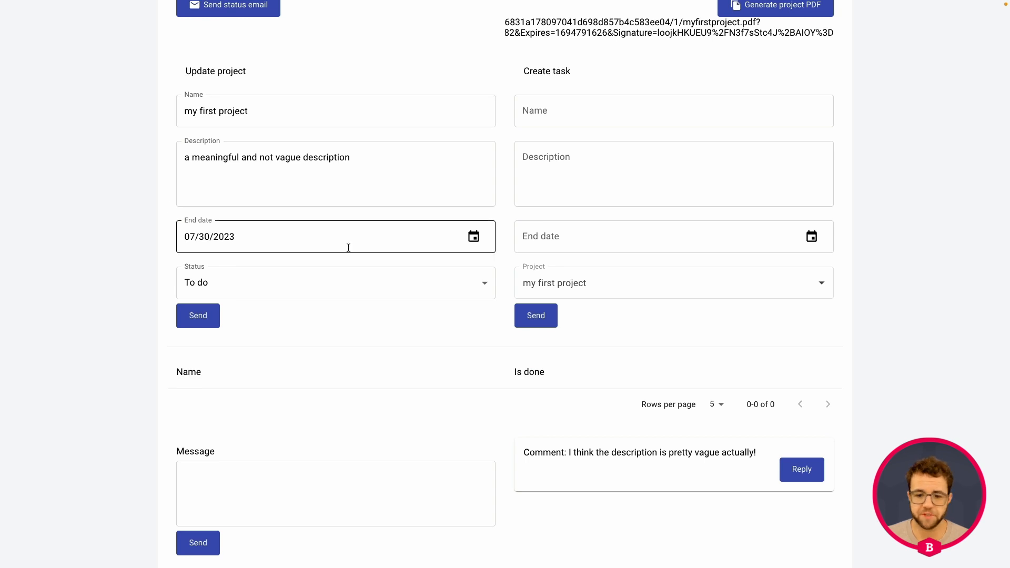
scroll(348, 248, "down", 1)
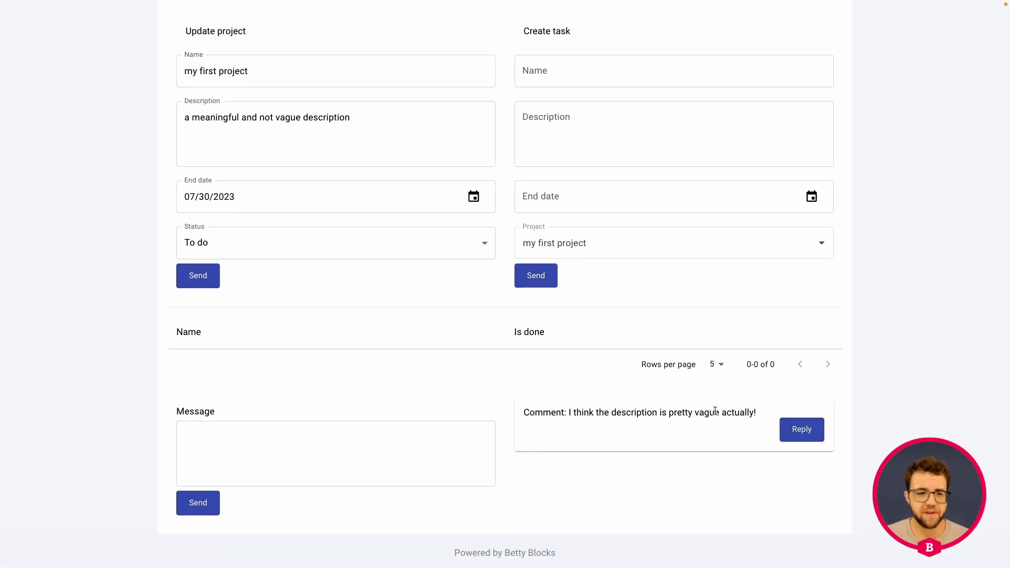
left_click(293, 135)
scroll(222, 110, "up", 1)
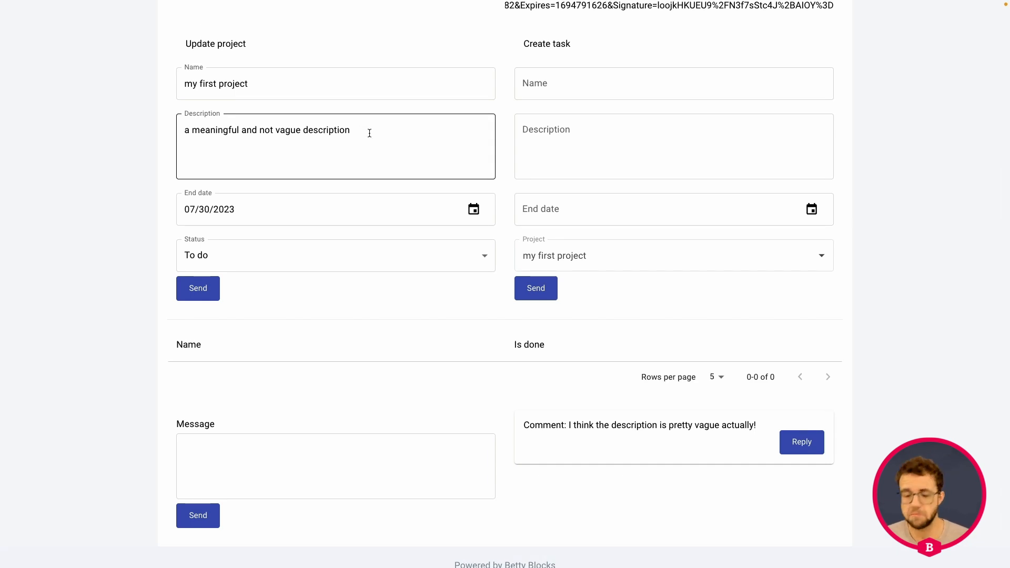
left_click(443, 239)
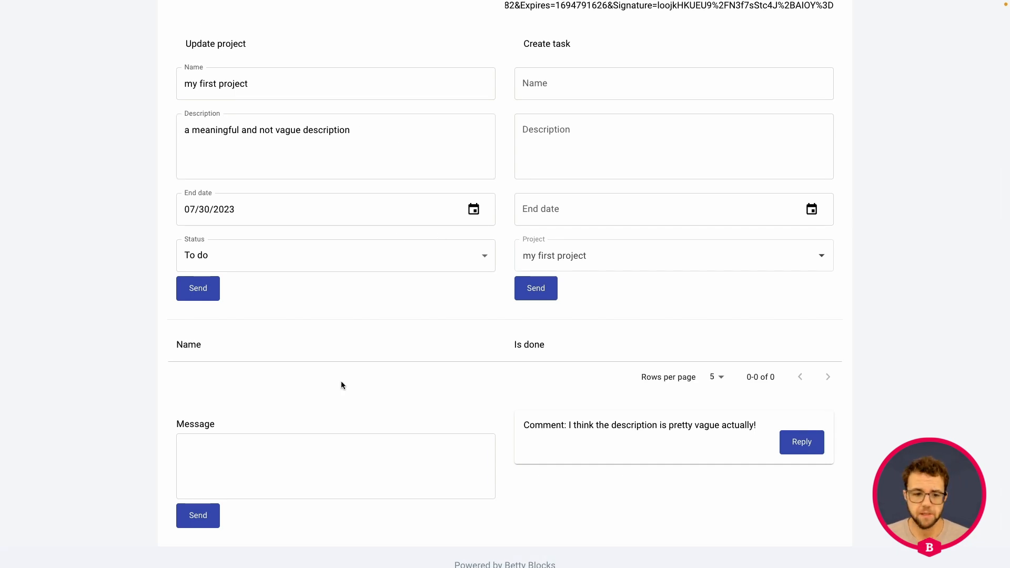
scroll(341, 385, "down", 1)
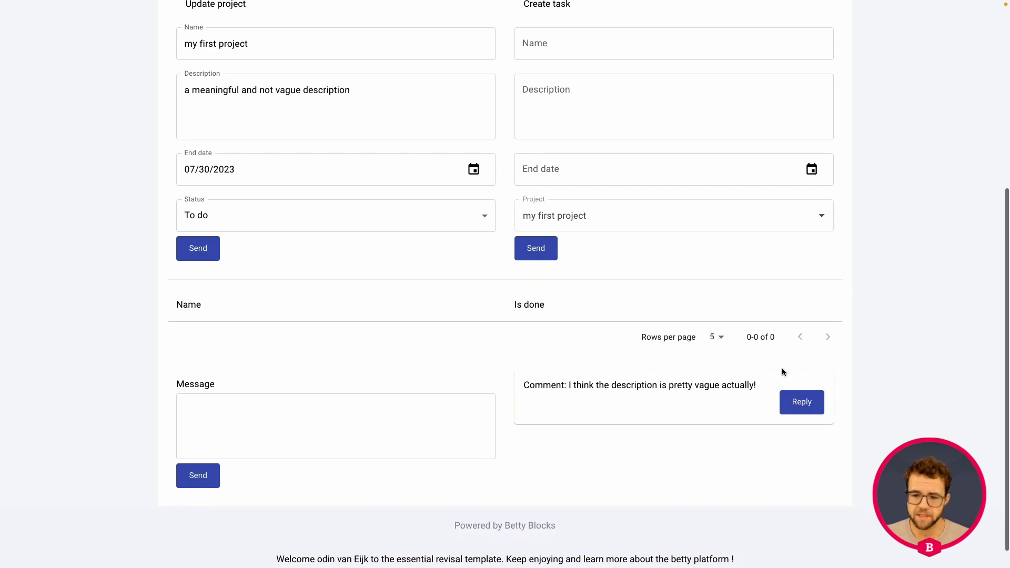
Reply to the comment "I think the description is pretty vague actually!" with "I might update it next week, greetings!" and send it
left_click(804, 411)
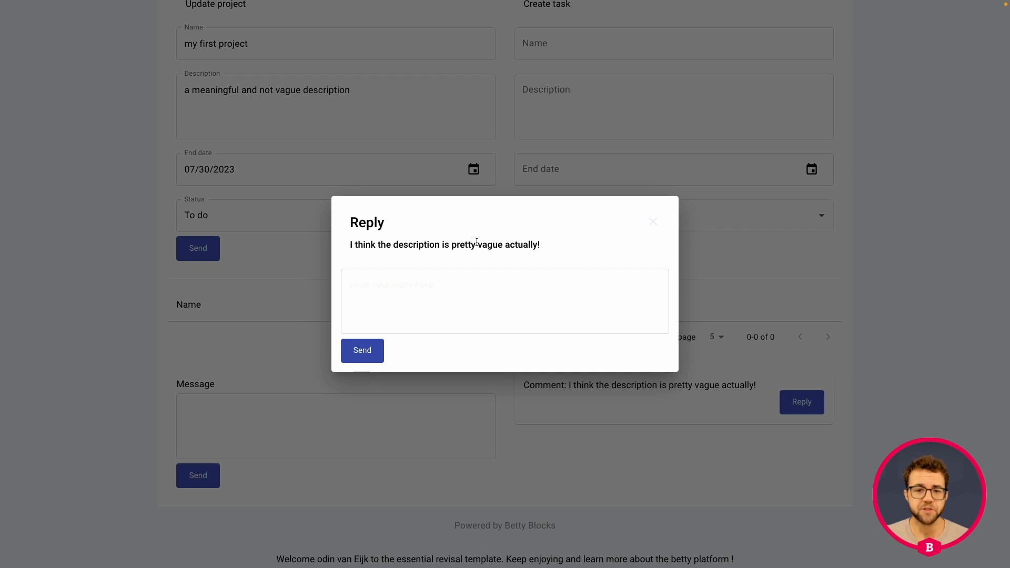
left_click(533, 292)
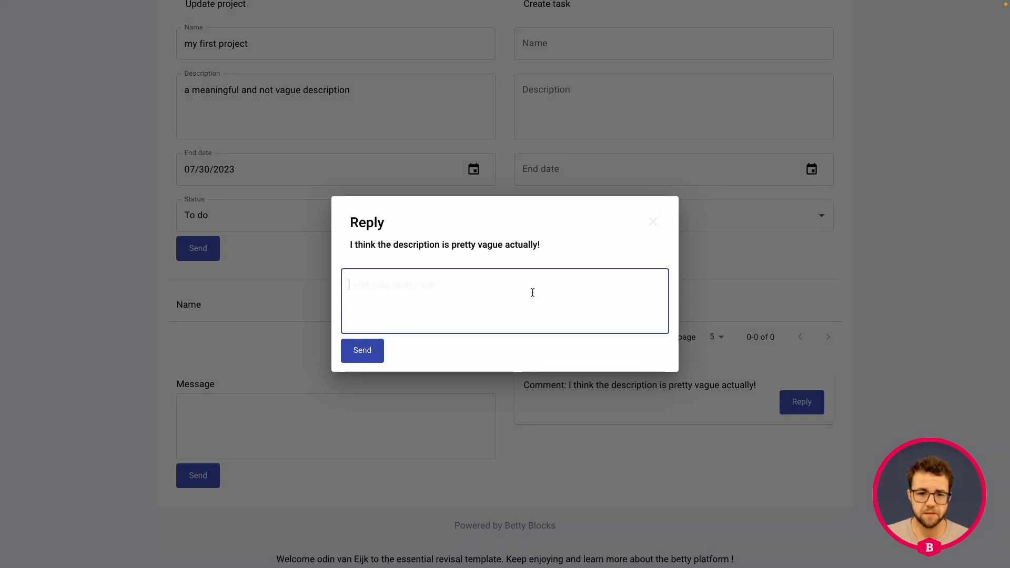
type("I ")
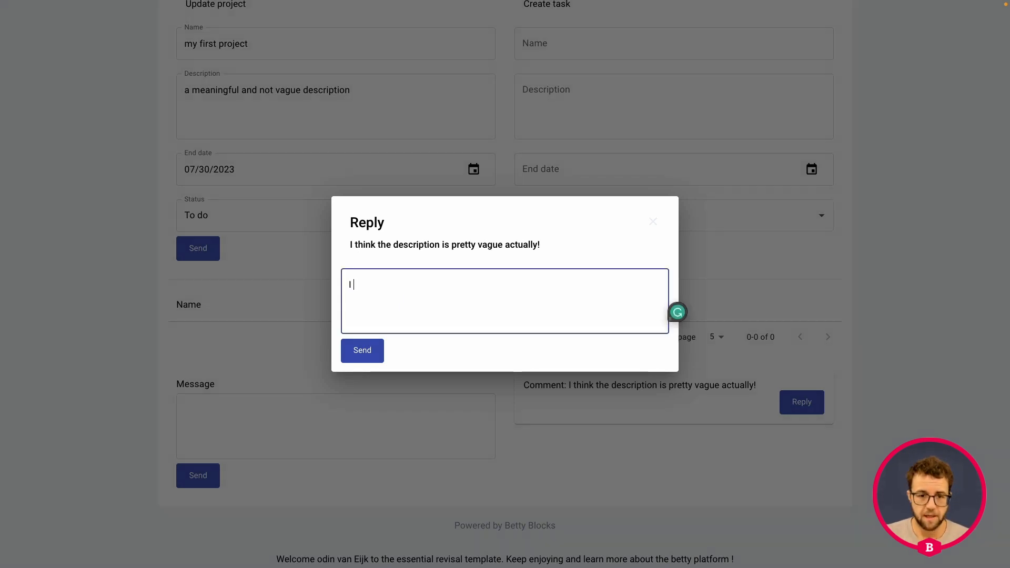
type("a")
key("BackSpace")
type("might upd")
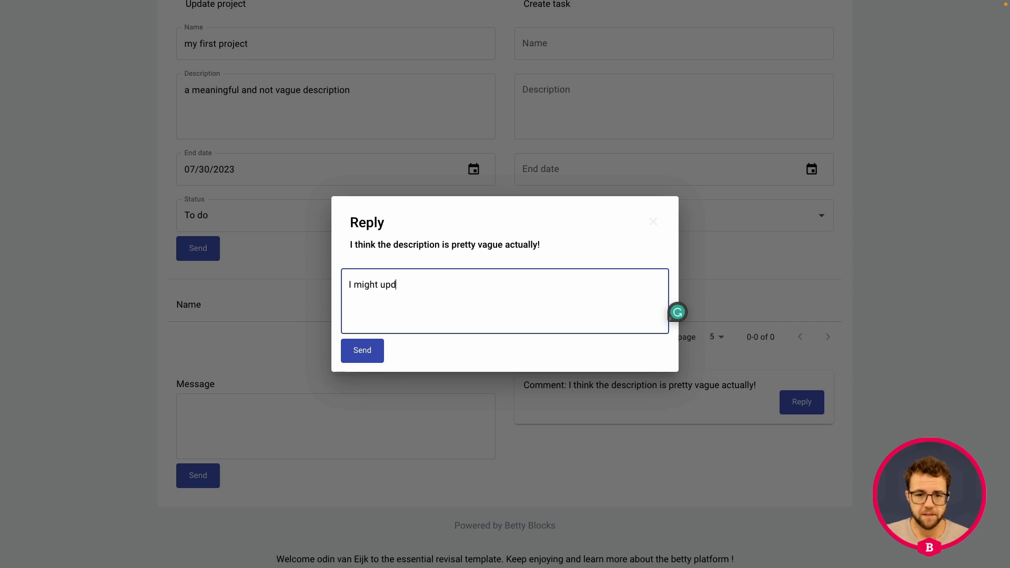
type("ate it next ")
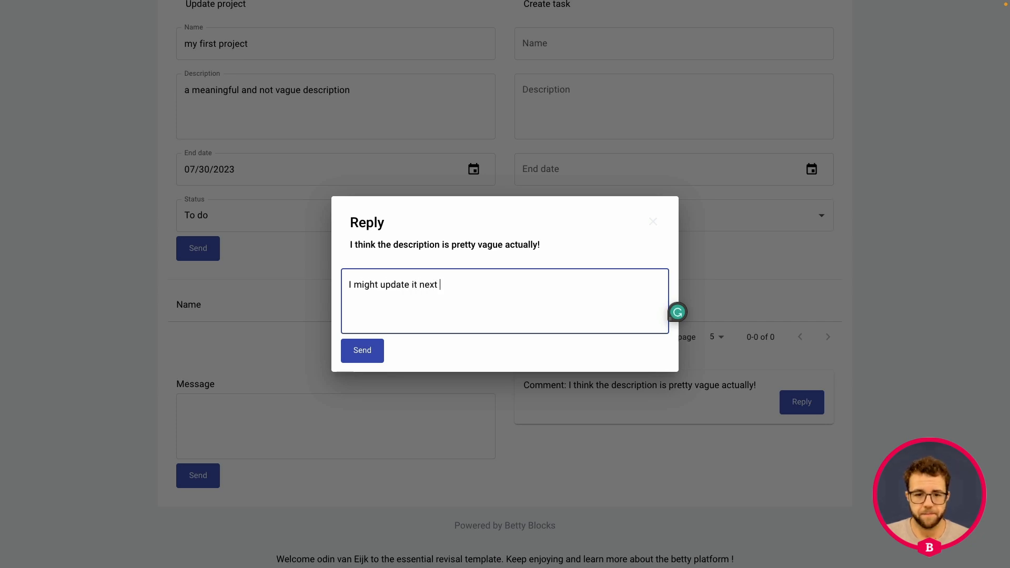
type("week, gree")
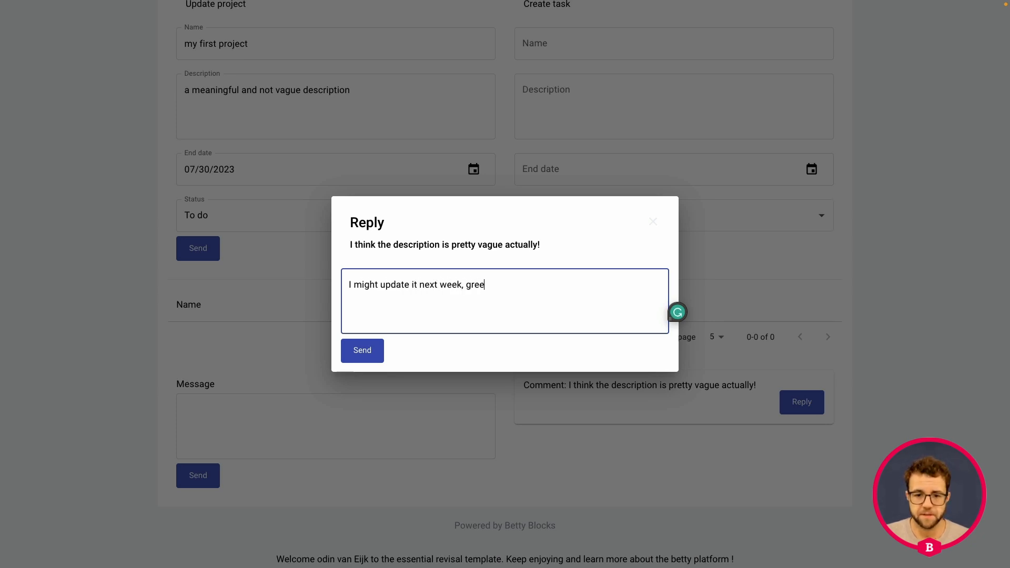
type("tings!")
left_click(358, 350)
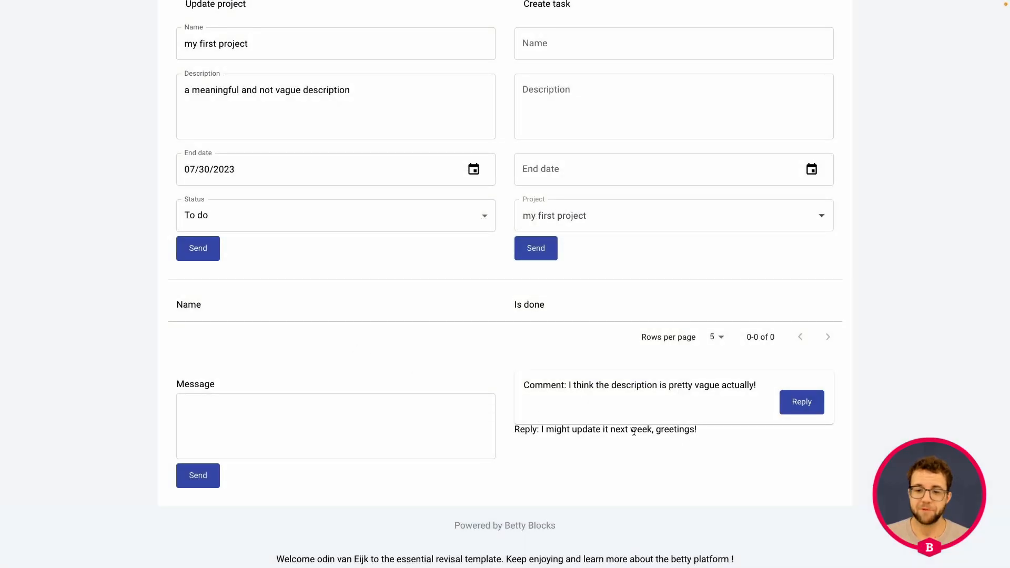
Submit a new comment on the project with the message "Test???"
left_click(326, 411)
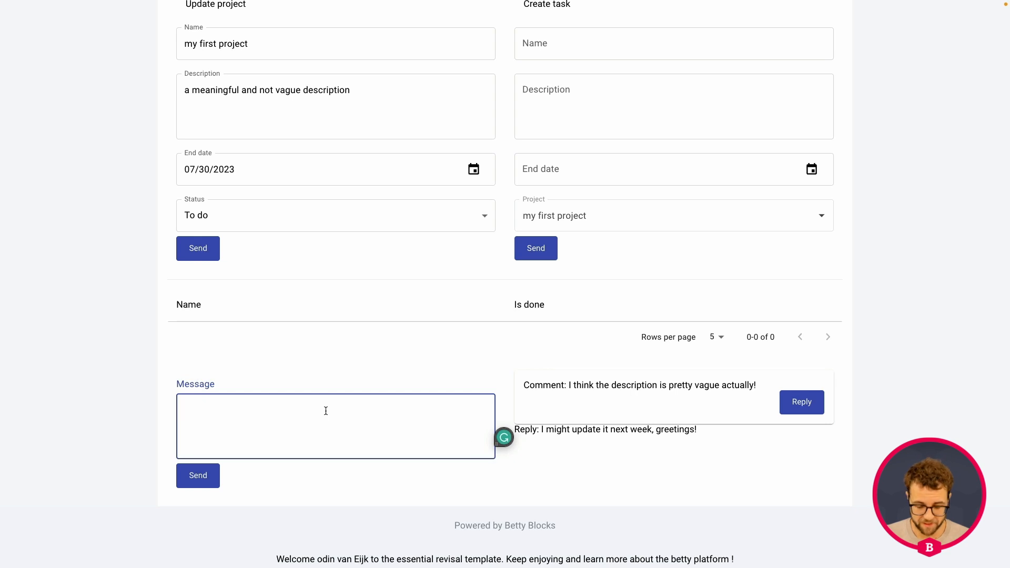
type("Test")
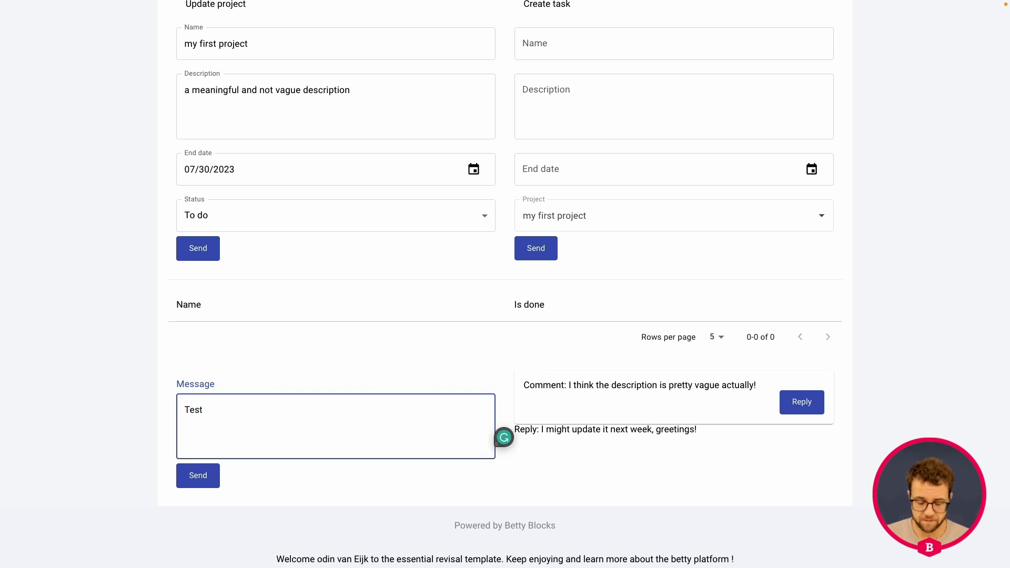
left_click(215, 475)
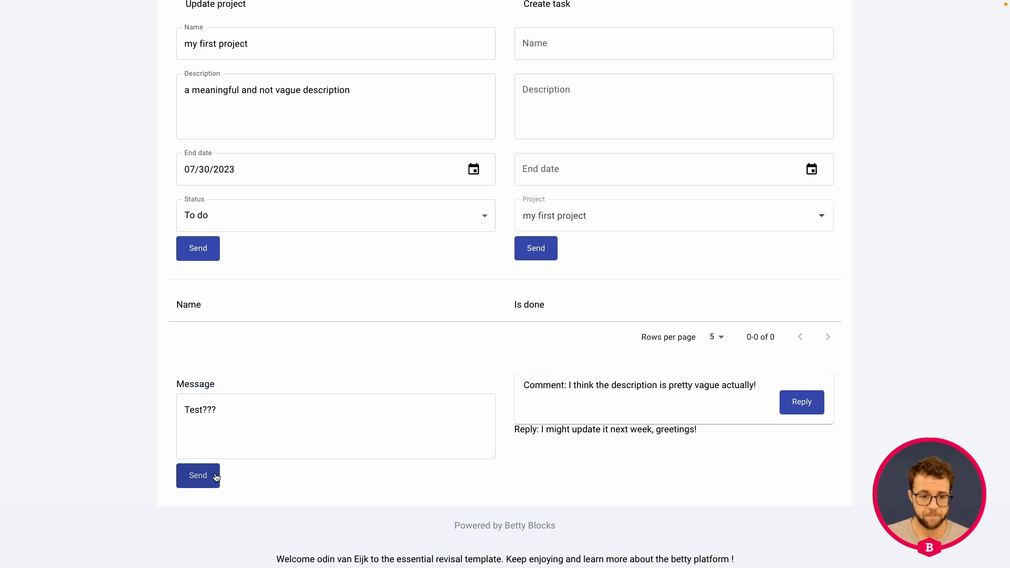
Reply to the "Test???" comment with "Yes, the test is successful!" and send it
scroll(574, 381, "down", 1)
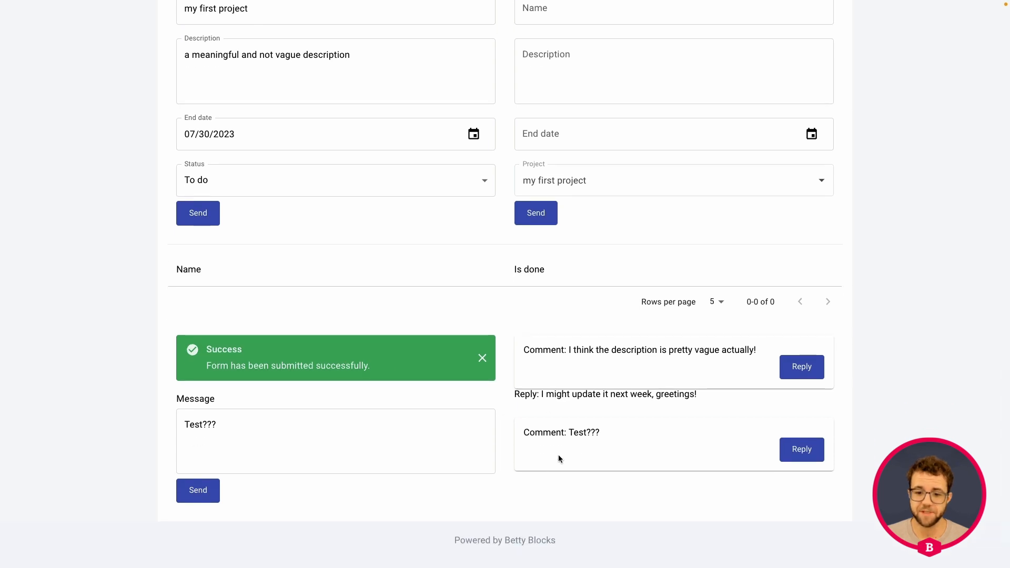
left_click(802, 451)
left_click(492, 287)
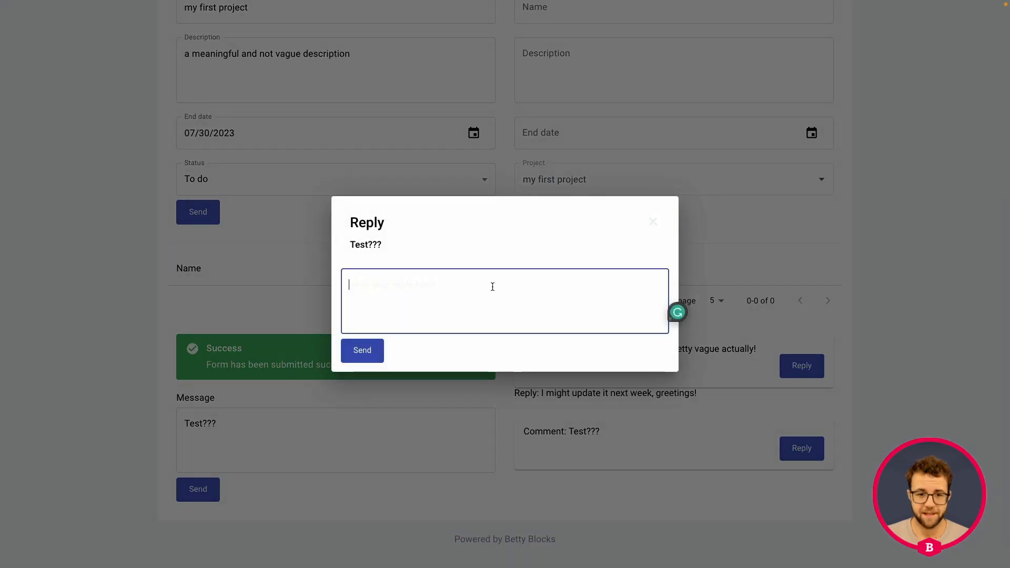
type("Yes, the test is su")
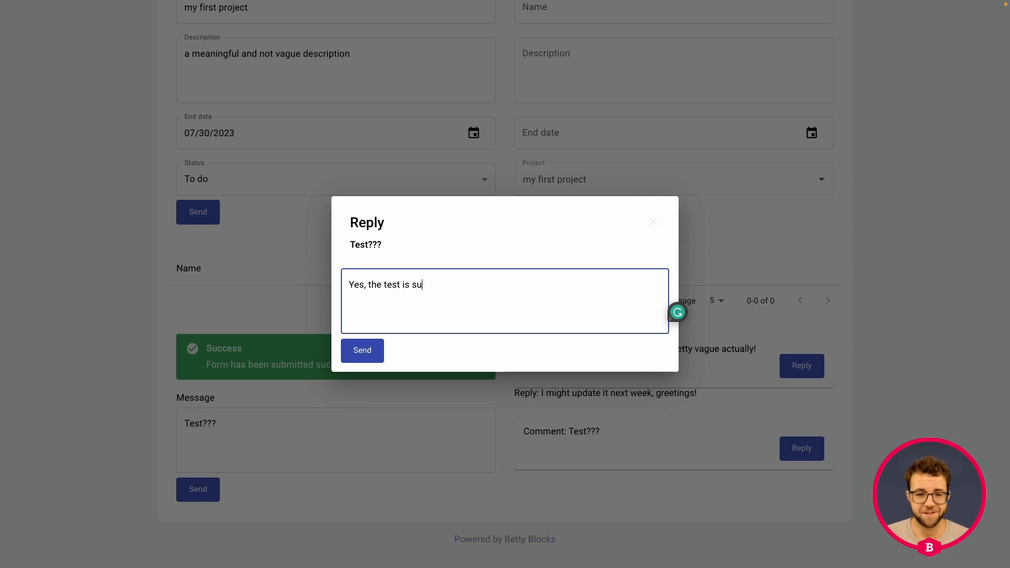
type("ccessfull!")
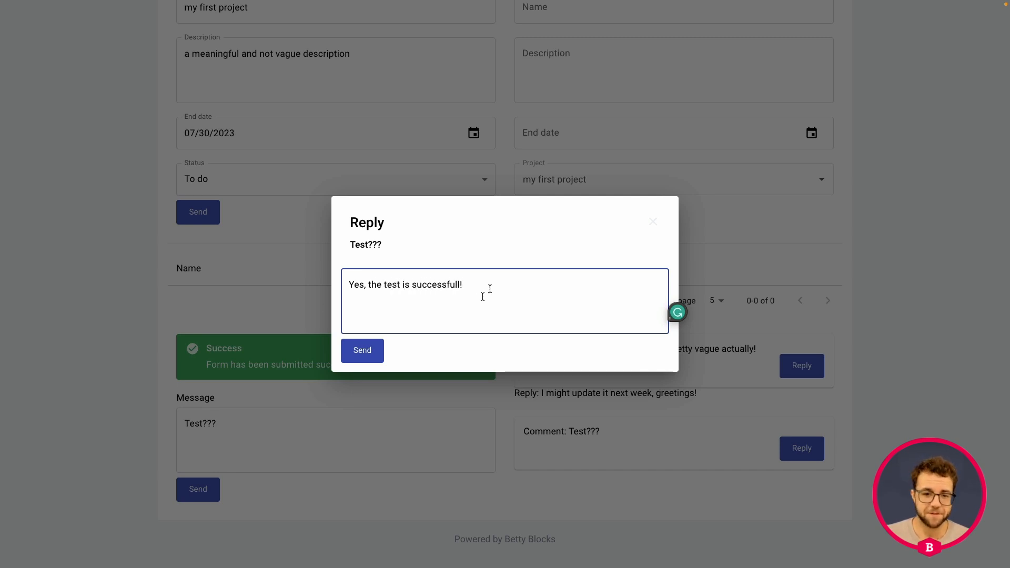
key("BackSpace")
key("BackSpace")
type("!")
left_click(363, 350)
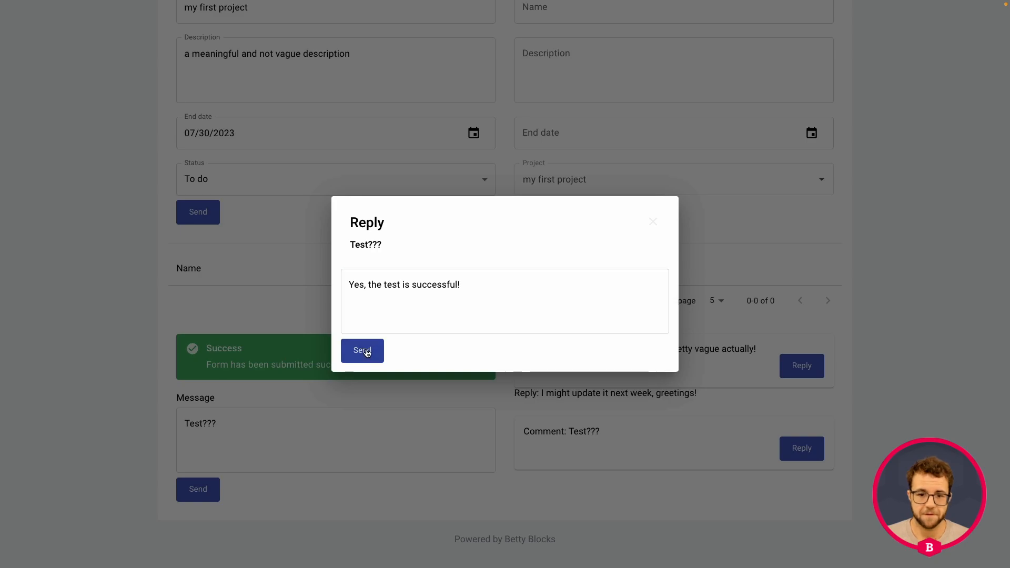
scroll(603, 433, "up", 1)
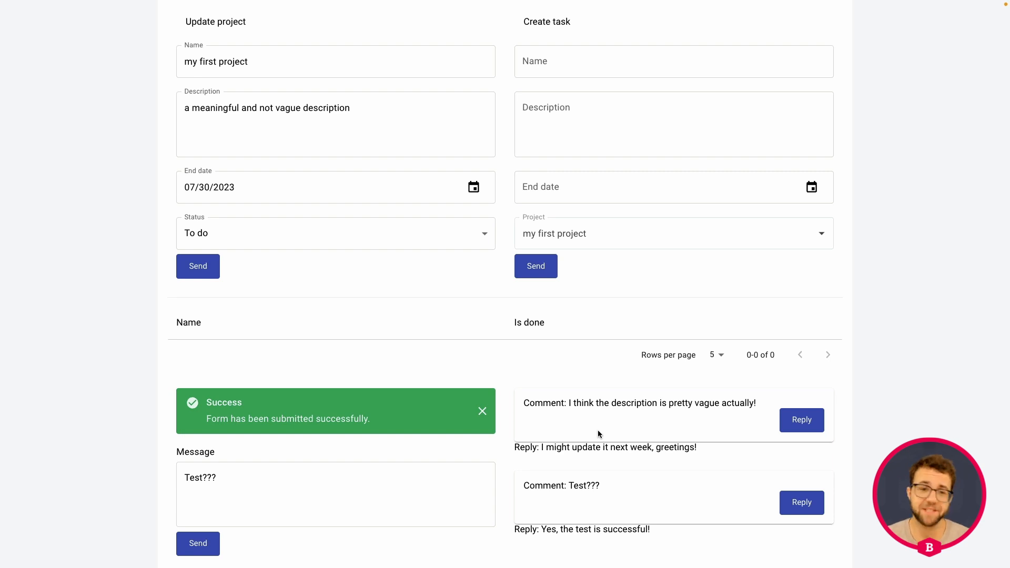
Return to the Betty Blocks builder and open the schema view of the data models to examine the Comment model's relations
scroll(497, 367, "up", 5)
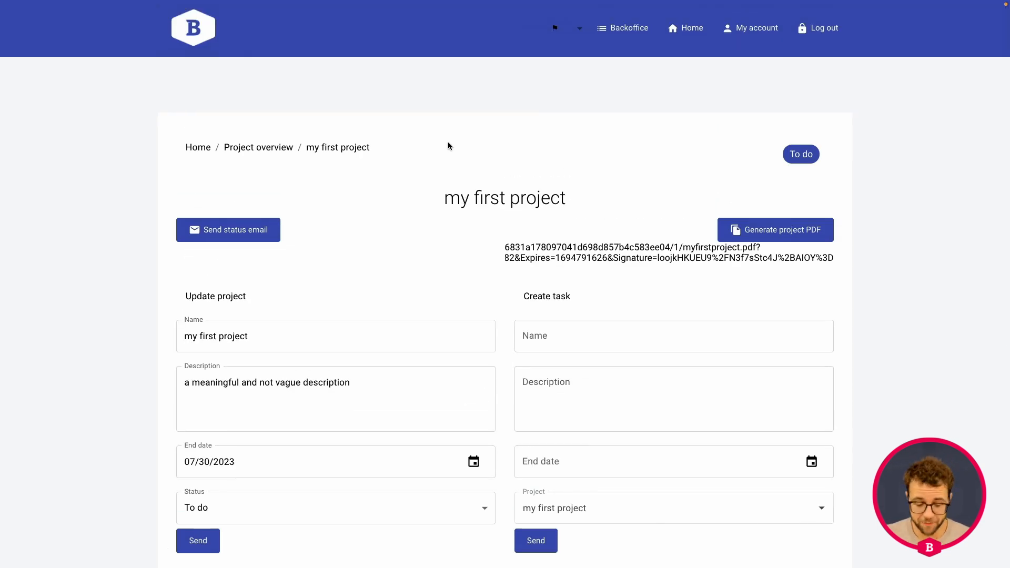
key("super+shift+f")
left_click(79, 13)
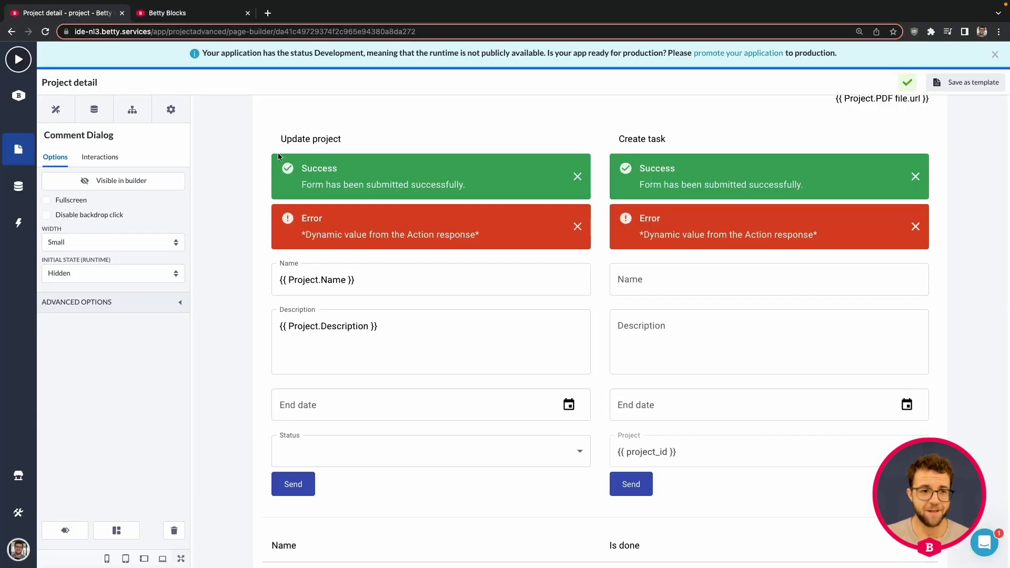
left_click(8, 152)
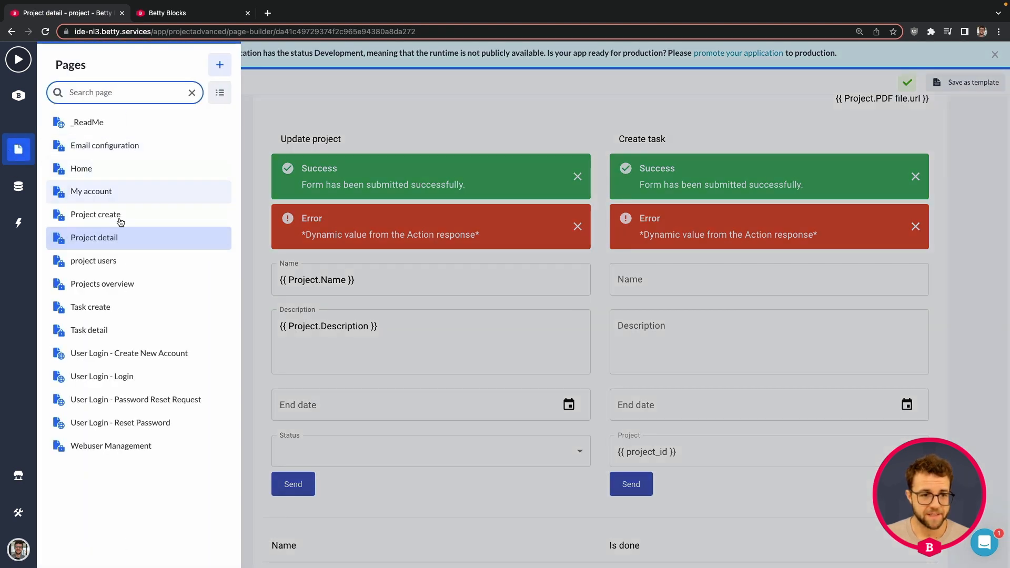
left_click(33, 187)
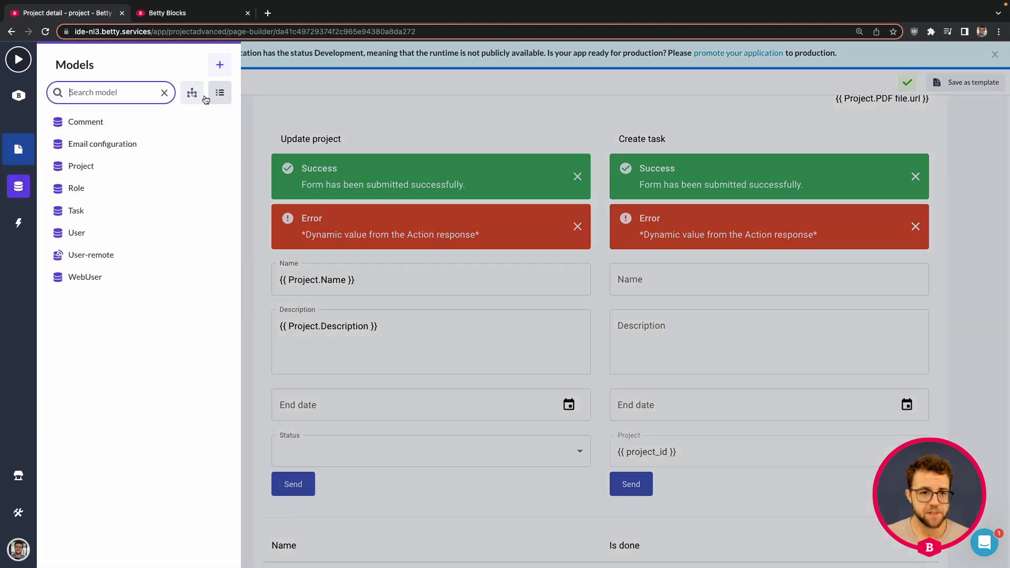
left_click(191, 93)
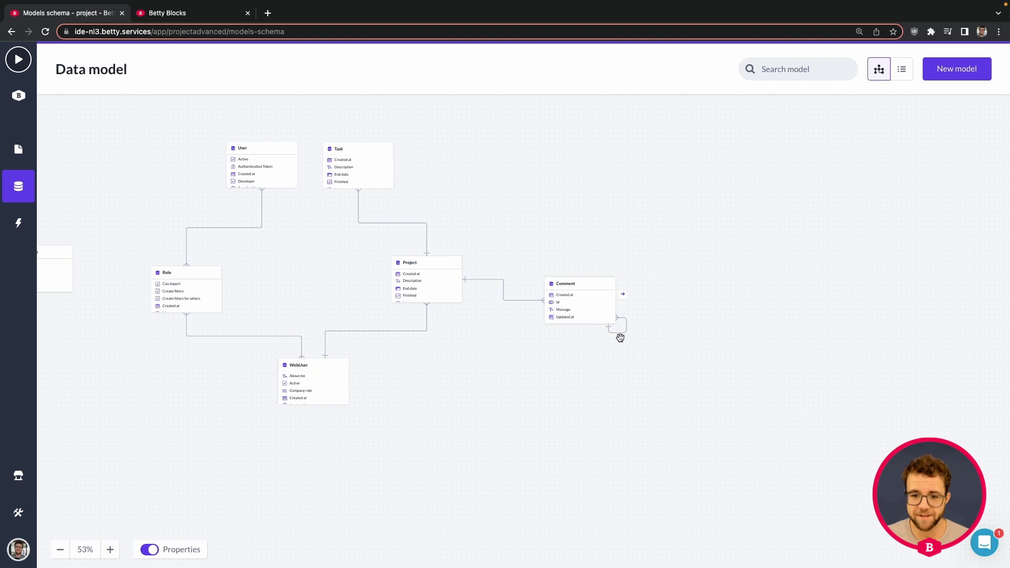